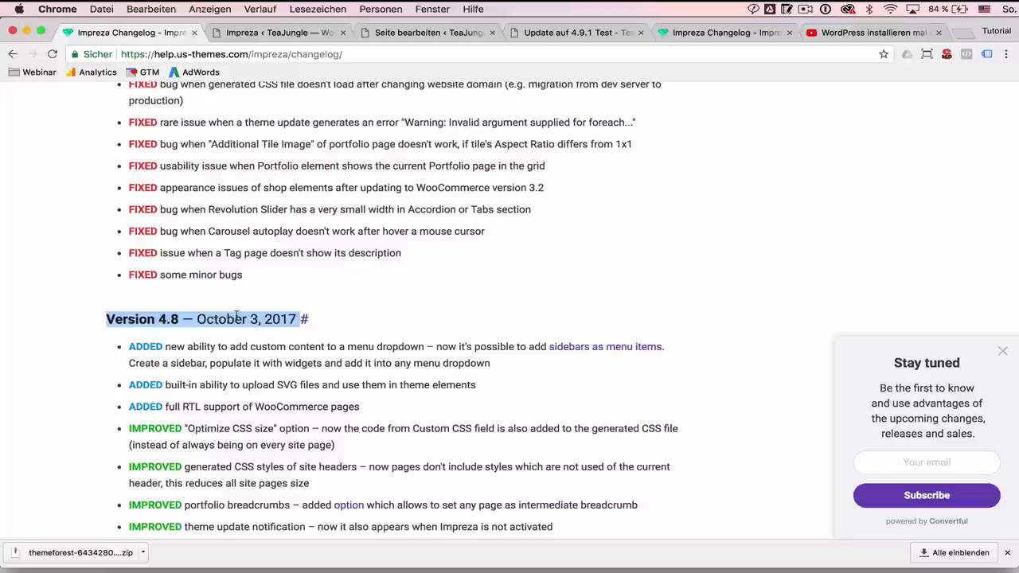
# Review the Impreza changelog entries for versions 4.9 and 4.9.1, including the row background video improvement.
pyautogui.scroll(15, 236, 317)
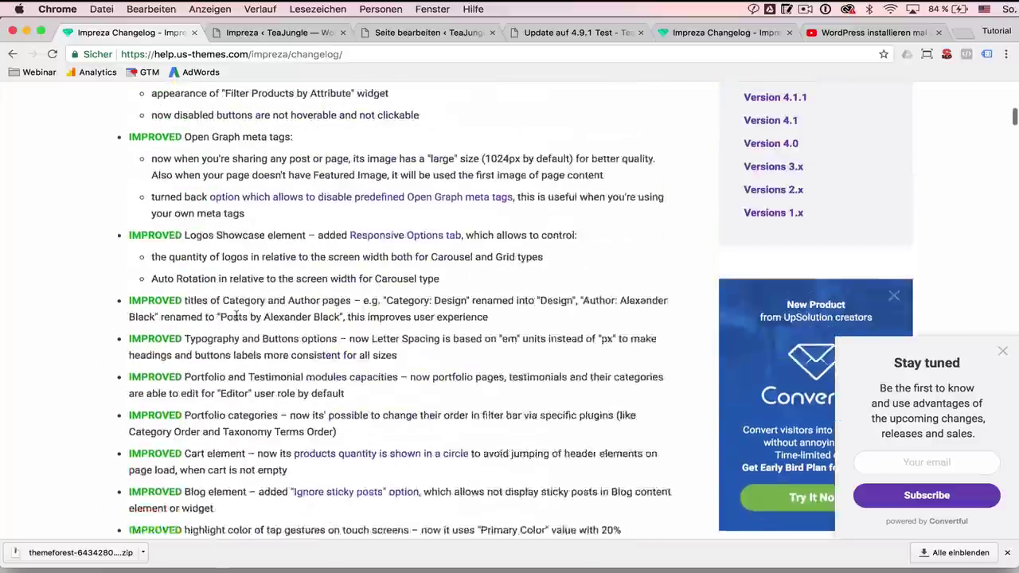
pyautogui.scroll(-5, 236, 316)
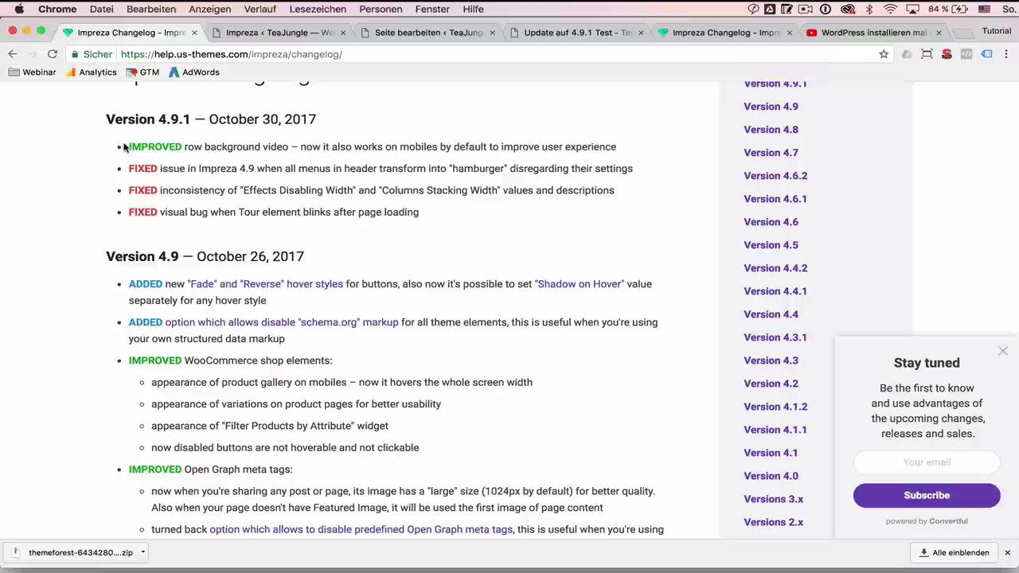
pyautogui.scroll(-3, 124, 145)
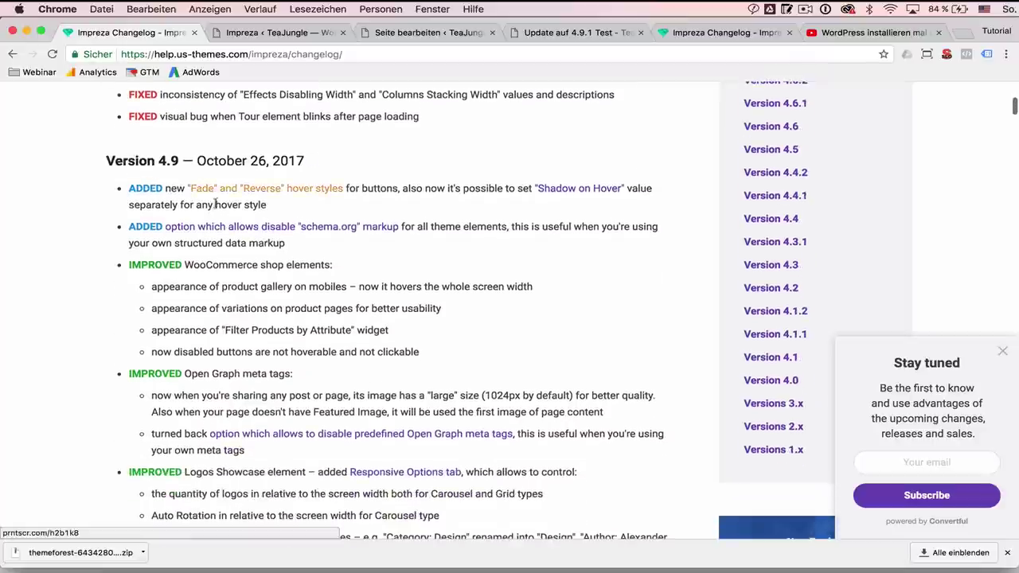
pyautogui.scroll(5, 174, 306)
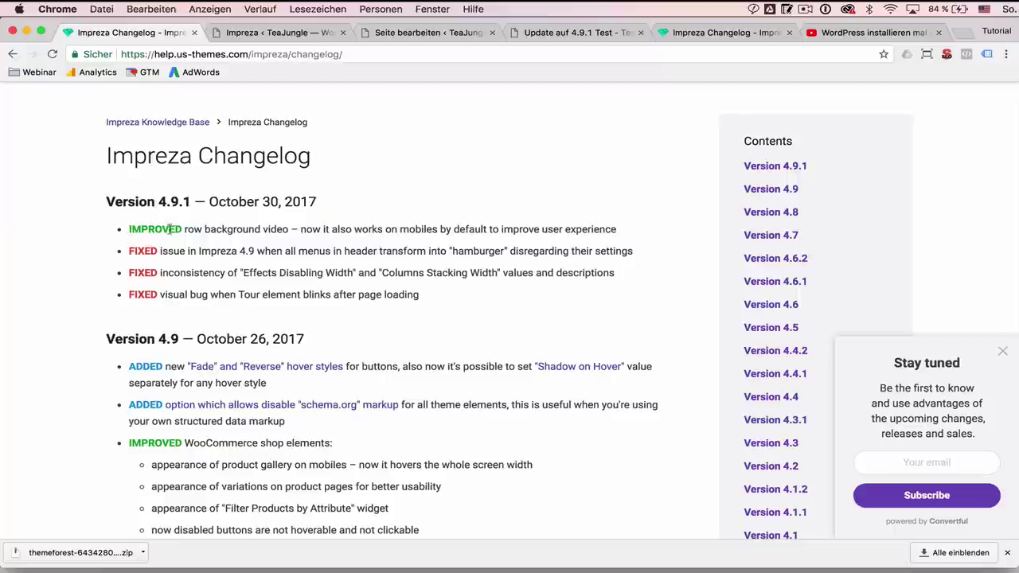
# Open the row settings on the "Update auf 4.9.1 Test" page and activate the Hintergrundvideo field for entry.
pyautogui.click(398, 32)
pyautogui.scroll(-2, 430, 279)
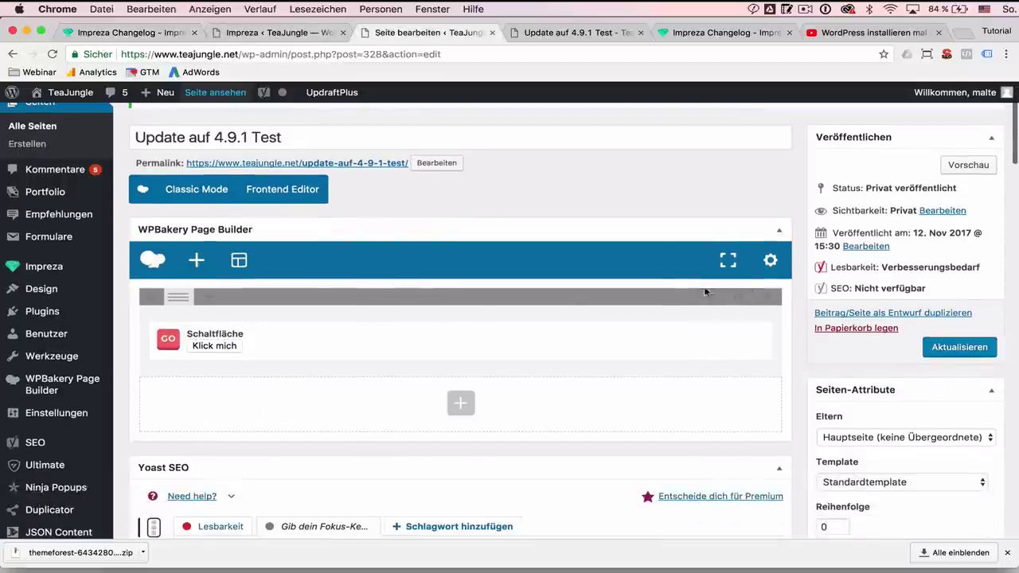
pyautogui.click(707, 295)
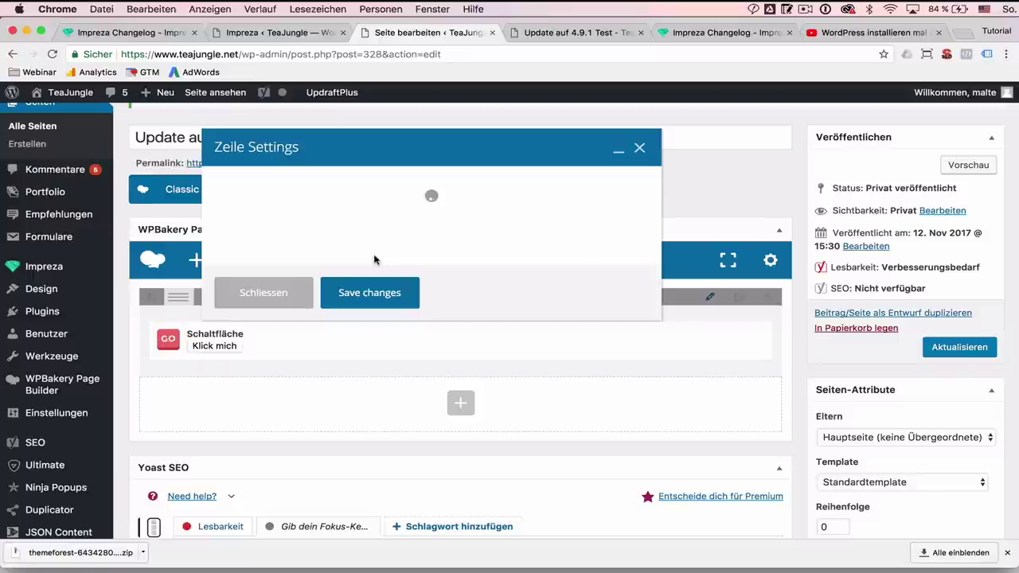
pyautogui.scroll(-6, 331, 312)
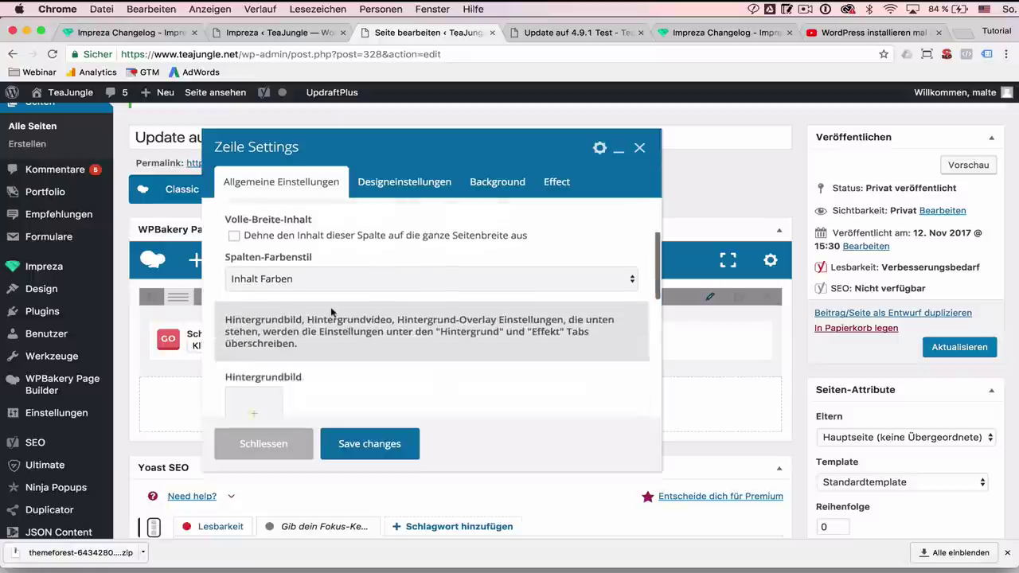
pyautogui.scroll(1, 331, 312)
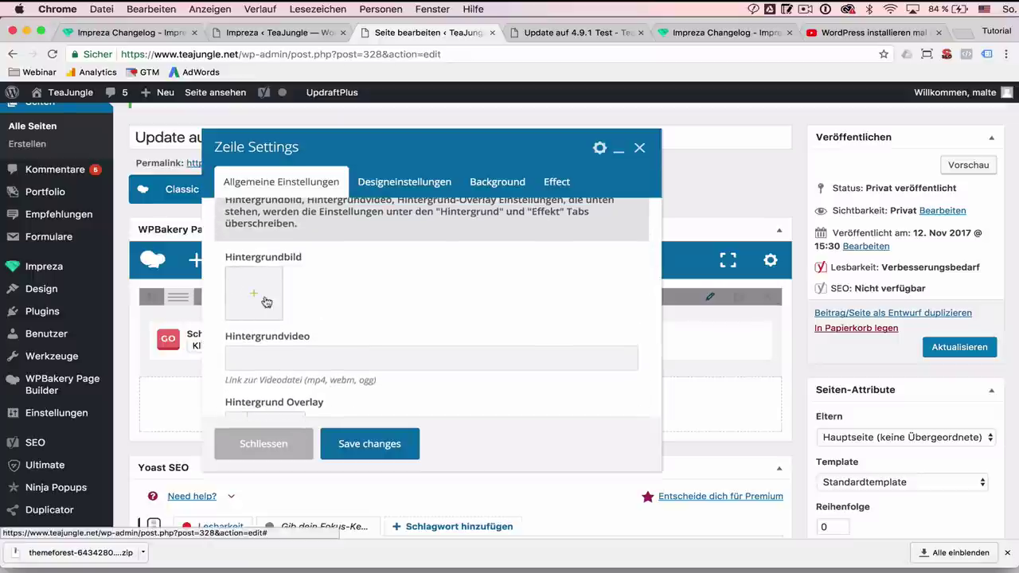
pyautogui.click(263, 355)
pyautogui.scroll(-1, 263, 353)
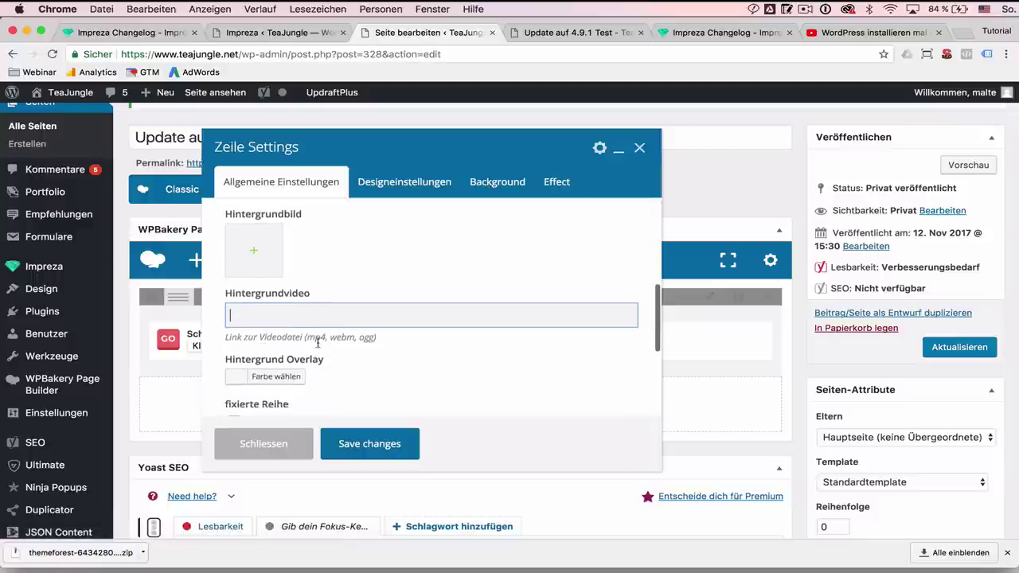
pyautogui.moveTo(306, 338); pyautogui.dragTo(331, 339)
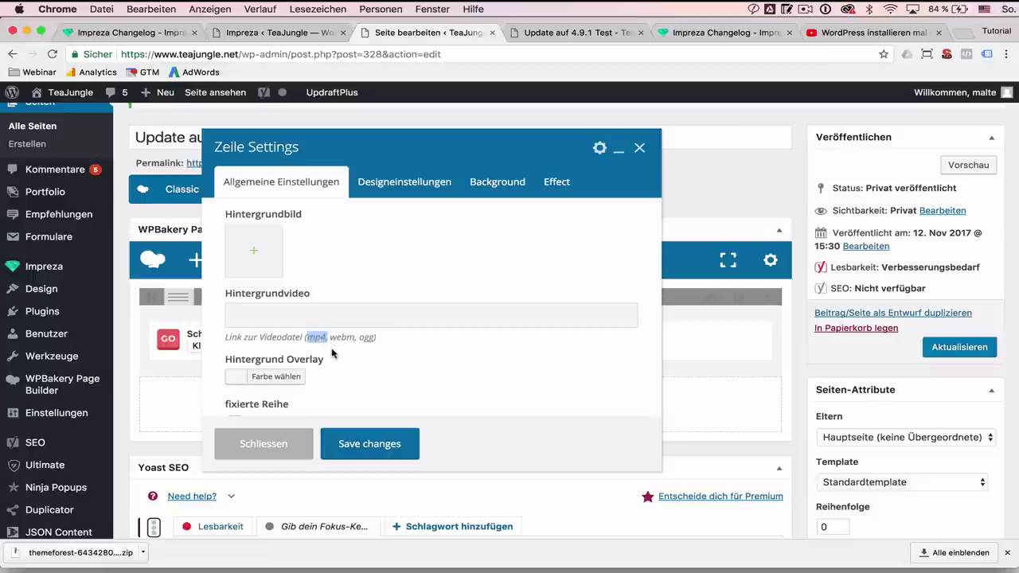
pyautogui.click(333, 319)
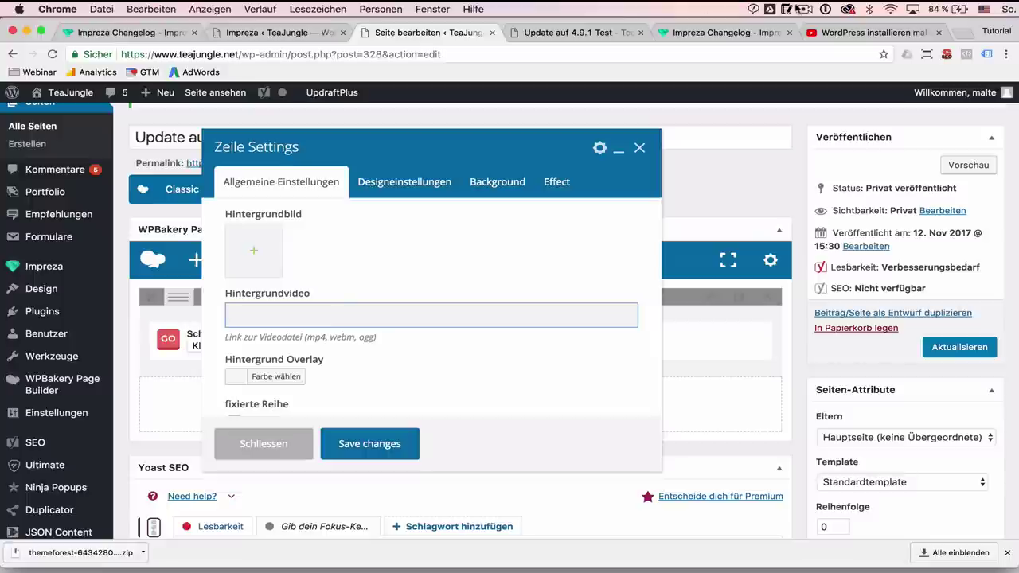
pyautogui.click(797, 10)
pyautogui.click(844, 61)
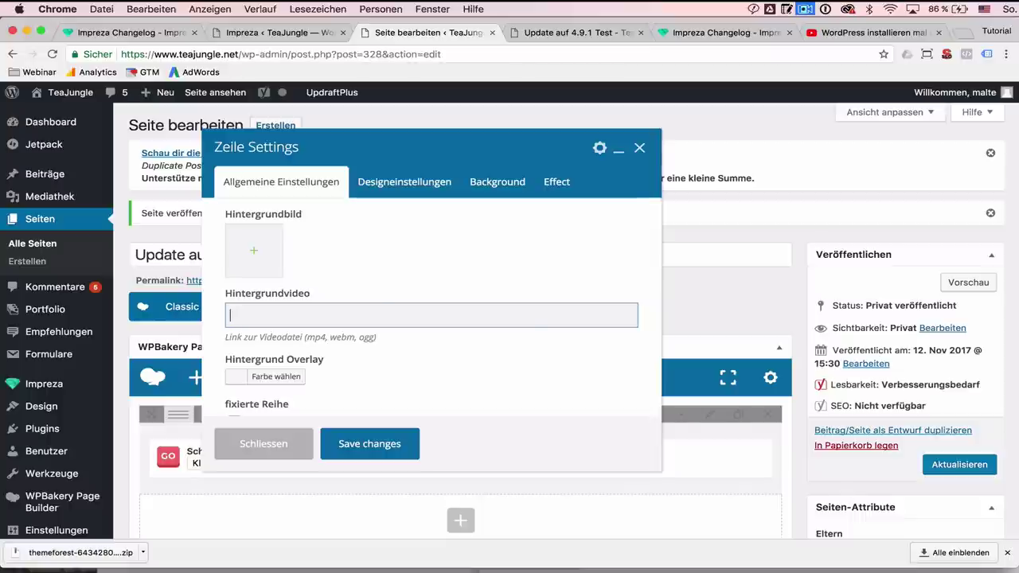
# Switch to the Vimeo window and copy the High Def 1080p mp4 direct link of the "adwords vs fb" video.
pyautogui.press('super+grave')
pyautogui.scroll(10, 430, 204)
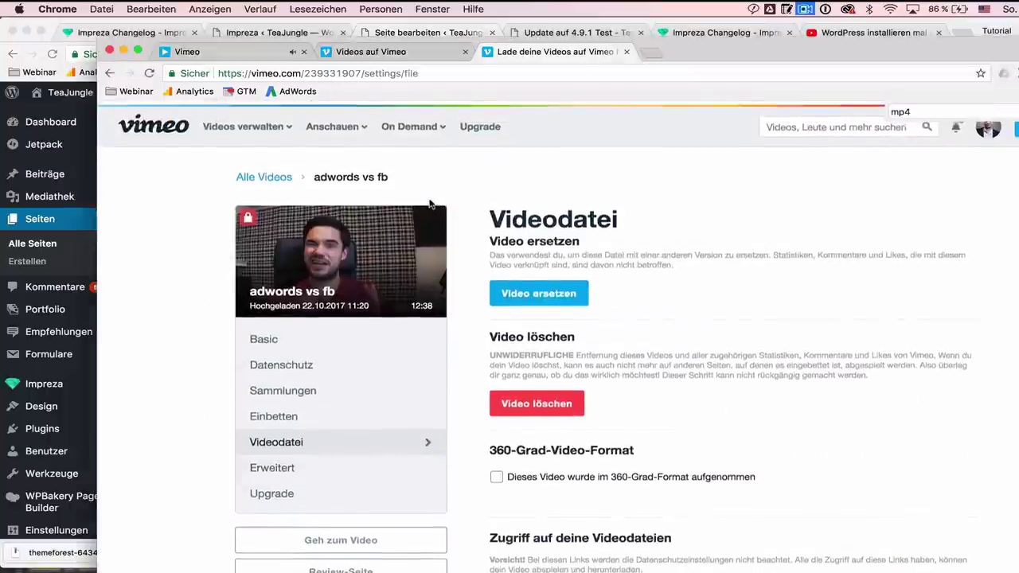
pyautogui.moveTo(987, 130)
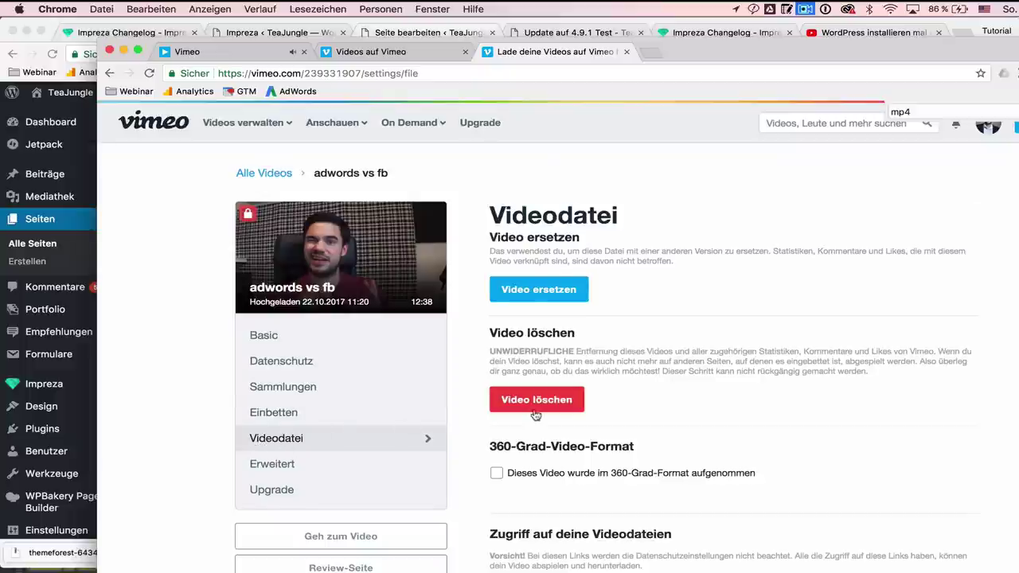
pyautogui.scroll(-5, 535, 414)
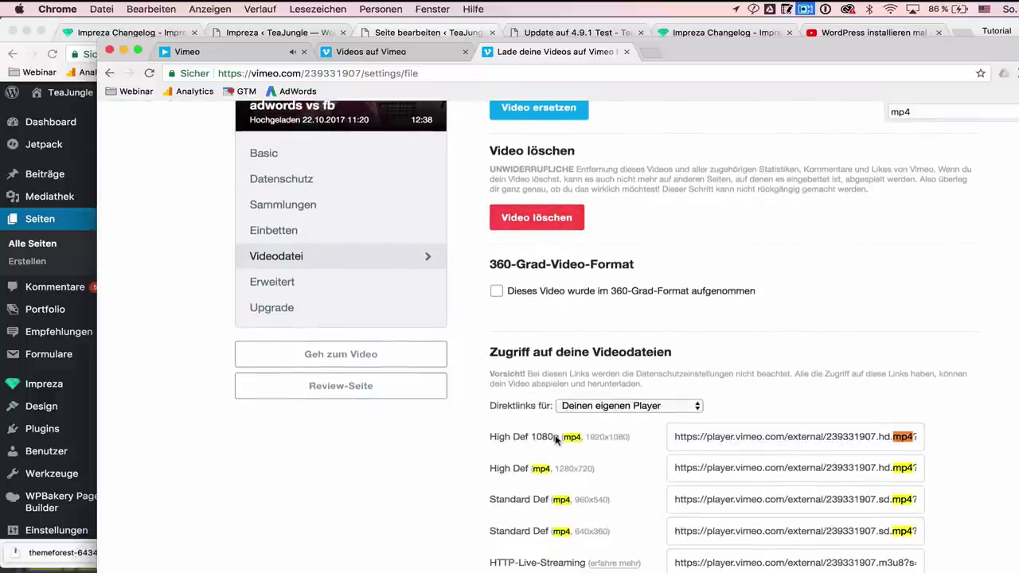
pyautogui.click(744, 434)
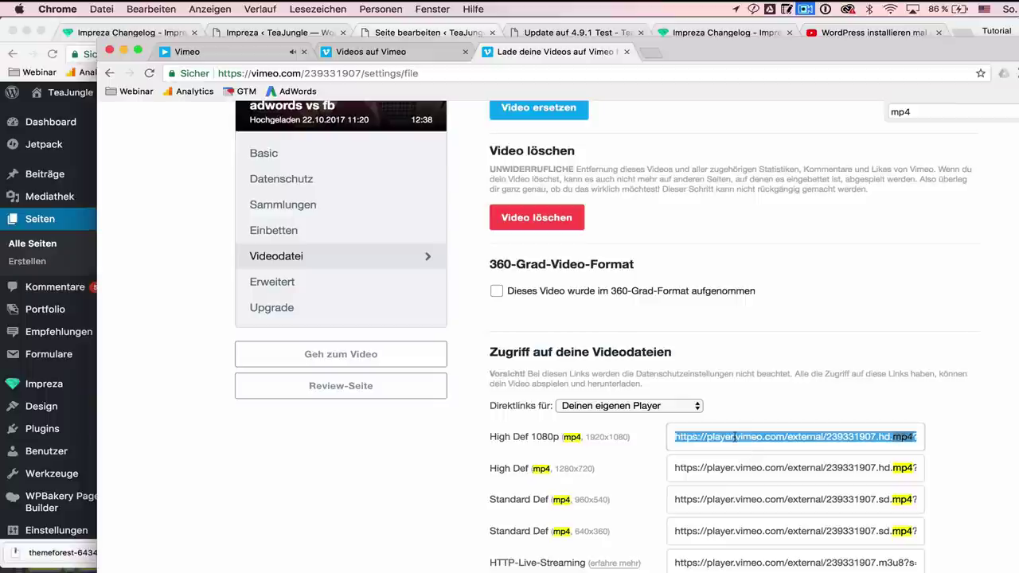
pyautogui.press('super+c')
# Return to the WordPress row settings, insert the copied Vimeo mp4 link as the background video, and save the row changes.
pyautogui.click(78, 243)
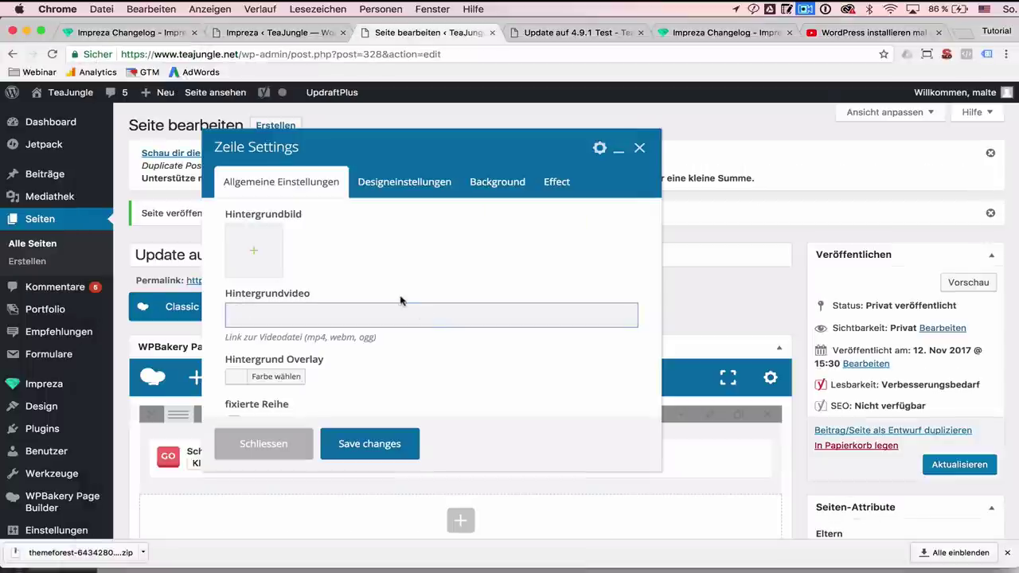
pyautogui.press('super+v')
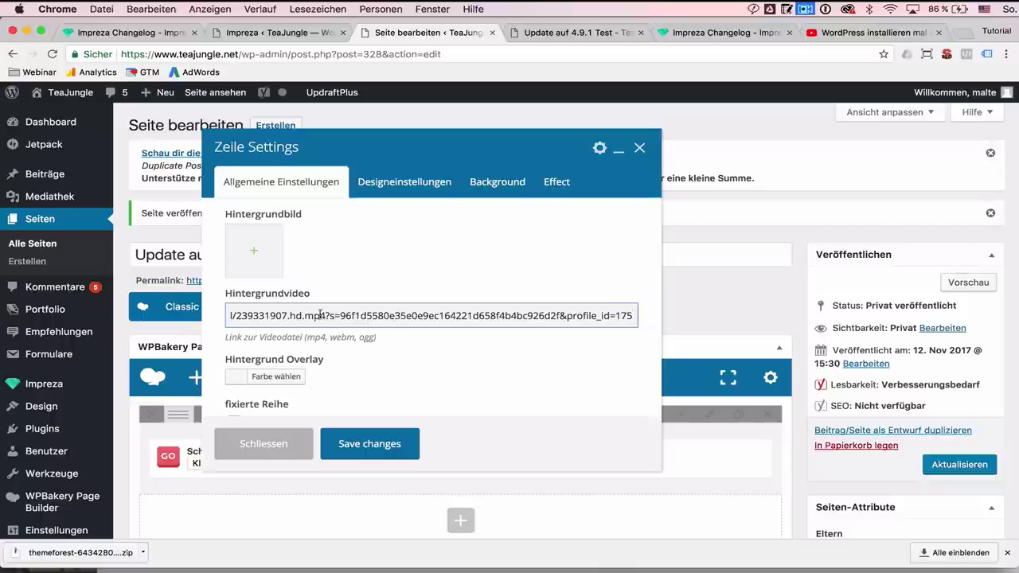
pyautogui.moveTo(326, 315); pyautogui.dragTo(655, 335)
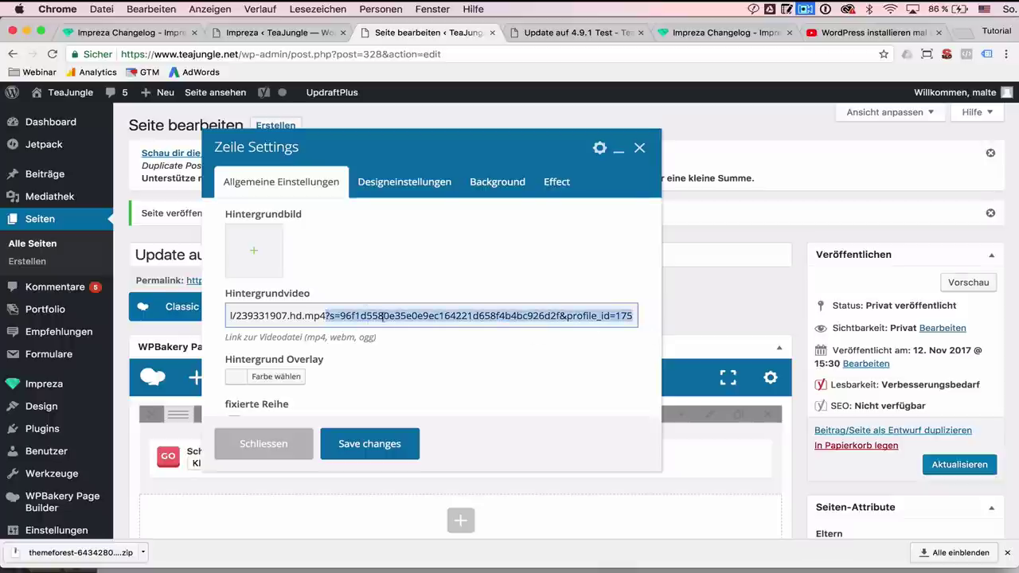
pyautogui.click(322, 316)
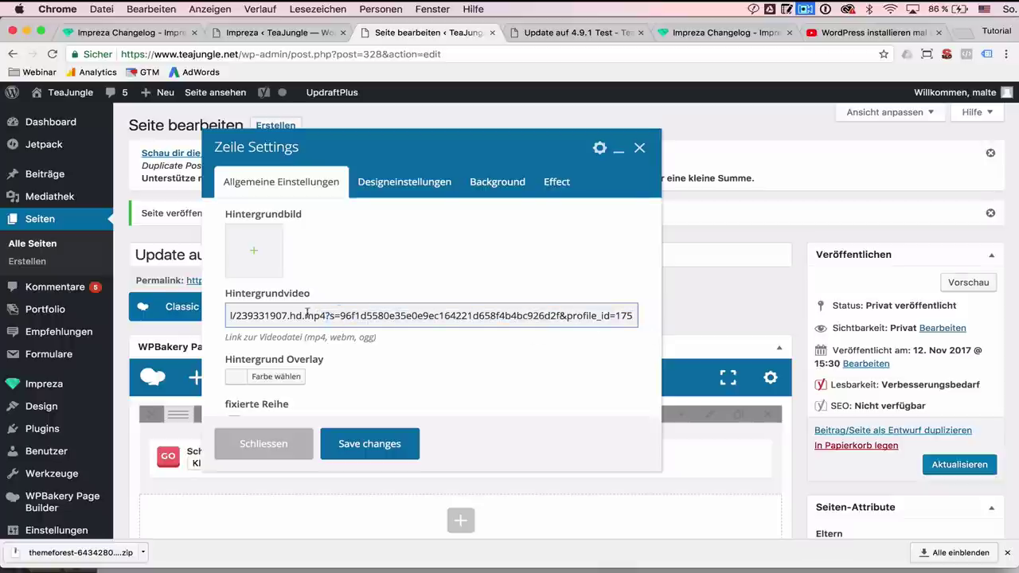
pyautogui.doubleClick(323, 315)
pyautogui.moveTo(323, 315); pyautogui.dragTo(330, 316)
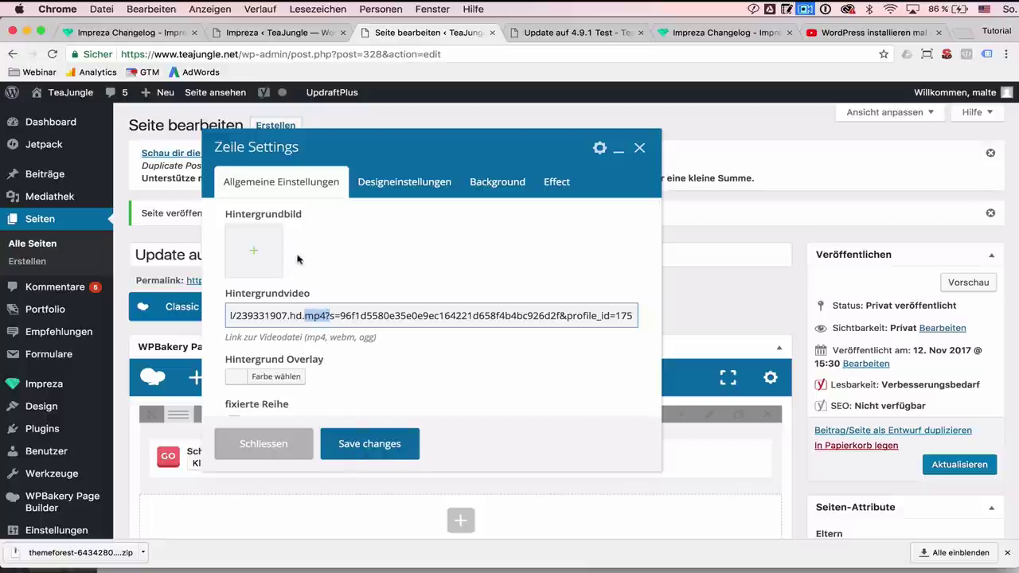
pyautogui.scroll(-2, 339, 371)
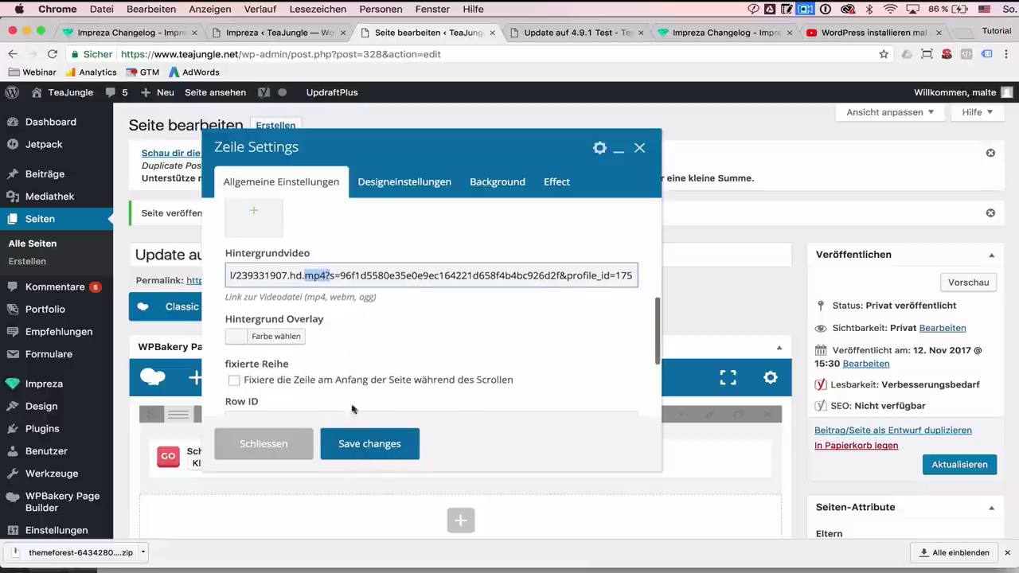
pyautogui.click(370, 450)
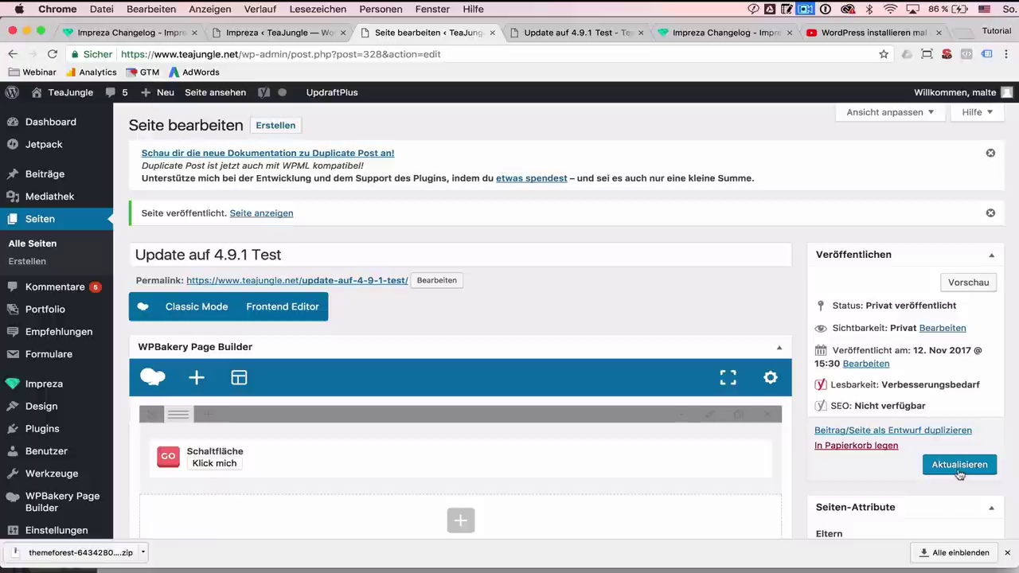
# Update the page and open it in a new tab to check the row's background video and the page address.
pyautogui.click(959, 469)
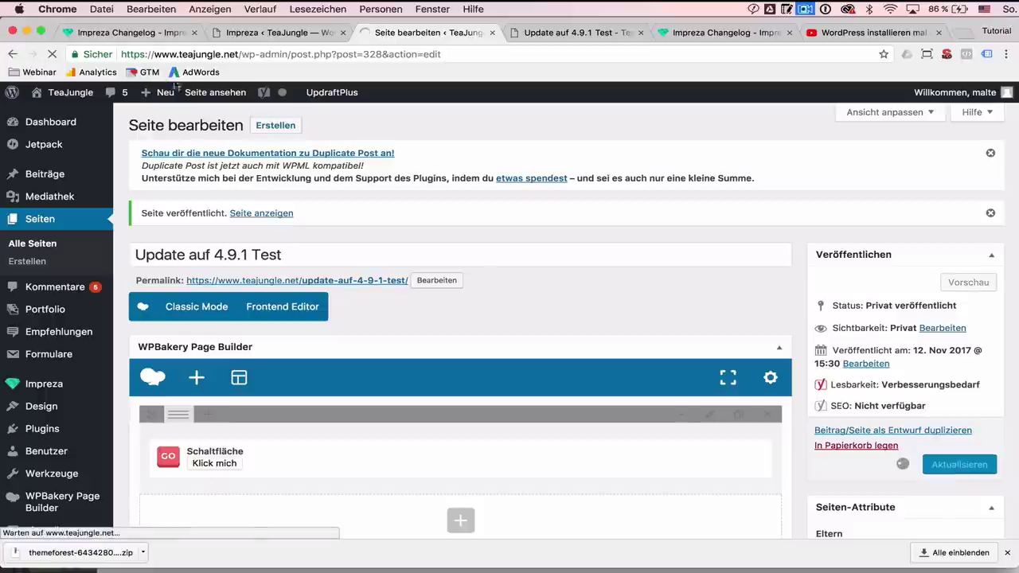
pyautogui.keyDown('super'); pyautogui.click(223, 94); pyautogui.keyUp('super')
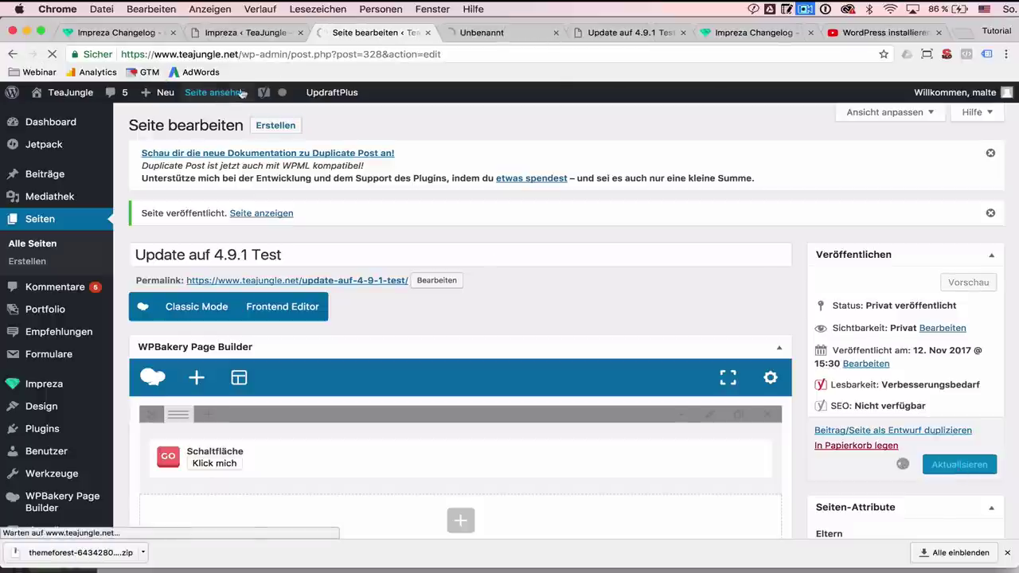
pyautogui.click(507, 30)
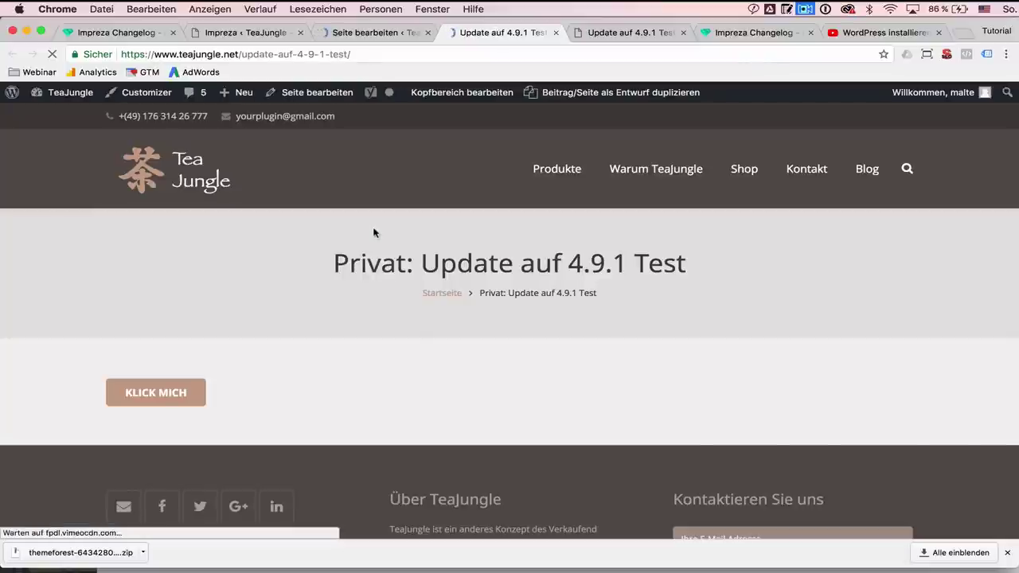
pyautogui.scroll(-1, 535, 340)
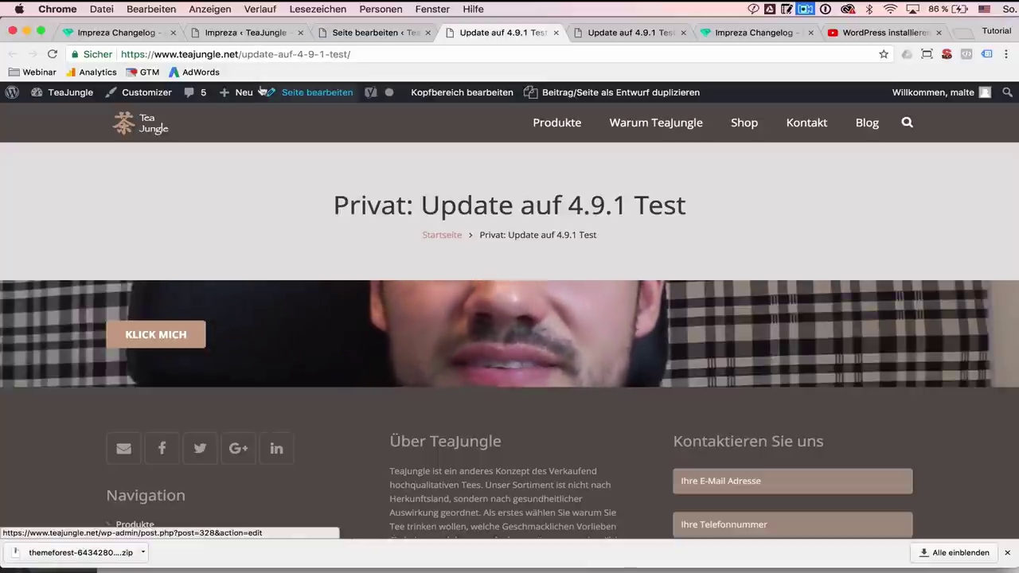
pyautogui.click(248, 54)
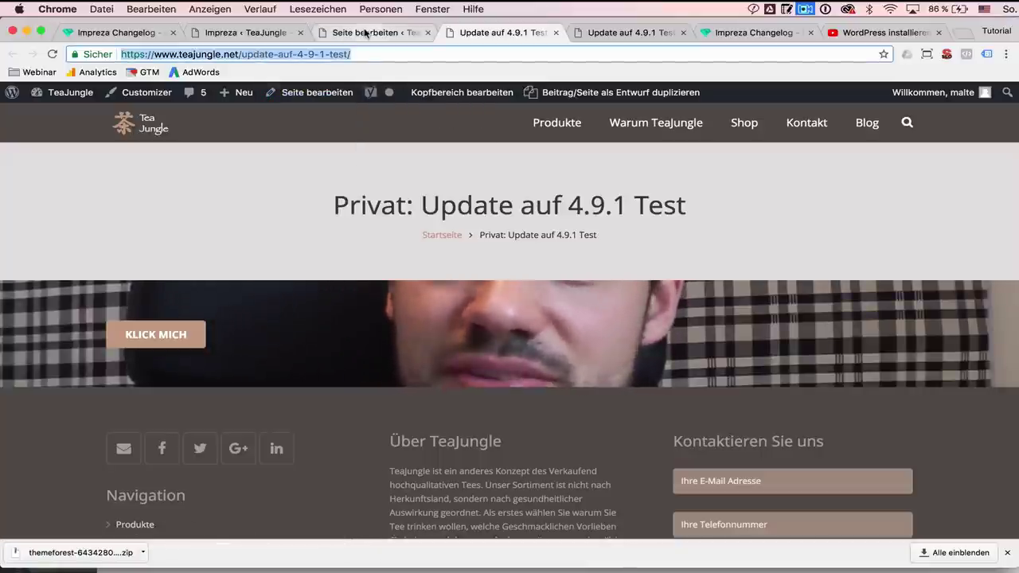
pyautogui.click(240, 54)
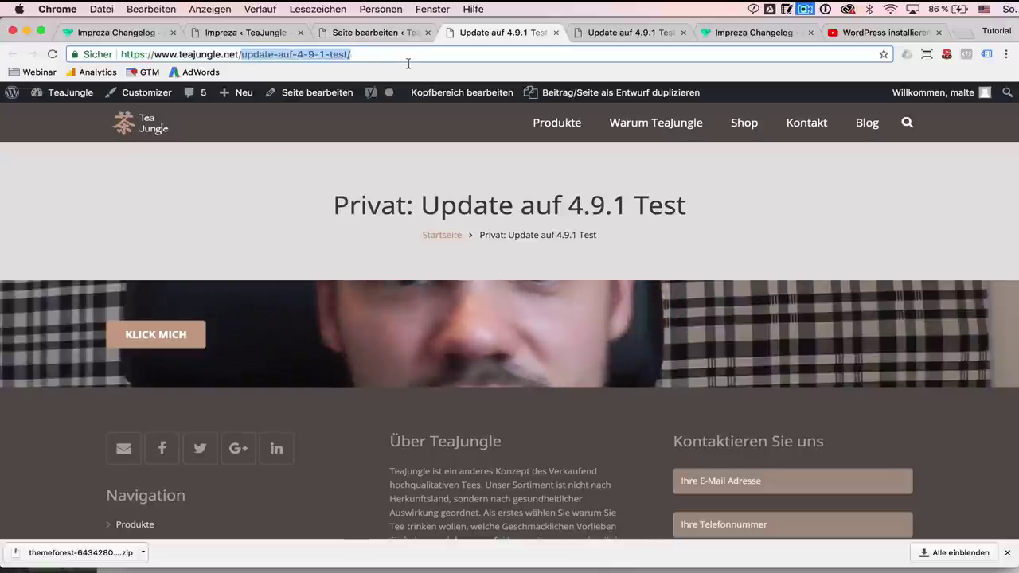
# Change the visibility of the "Update auf 4.9.1 Test" page to Öffentlich in the page editor.
pyautogui.click(370, 33)
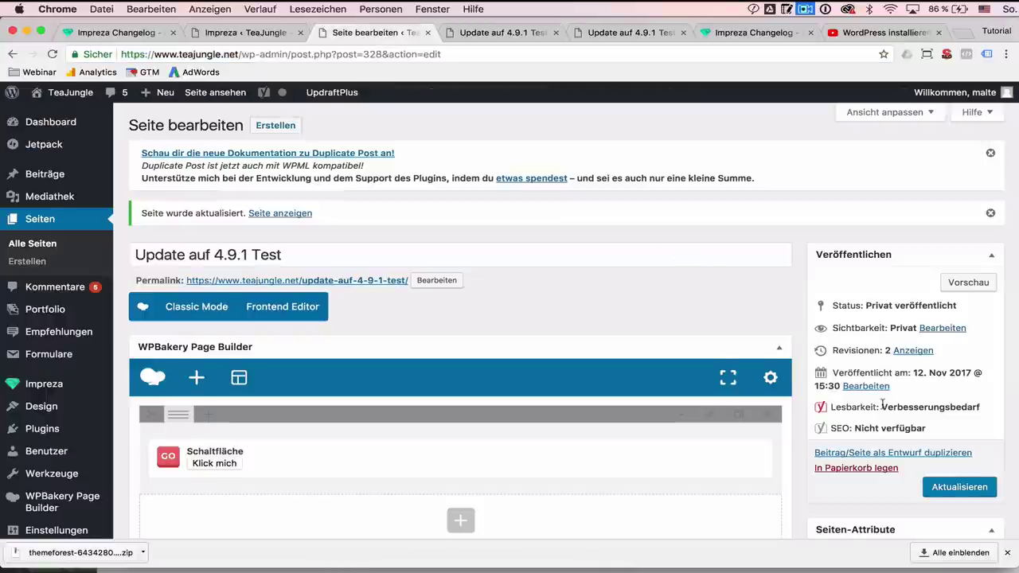
pyautogui.scroll(-1, 879, 390)
pyautogui.click(944, 296)
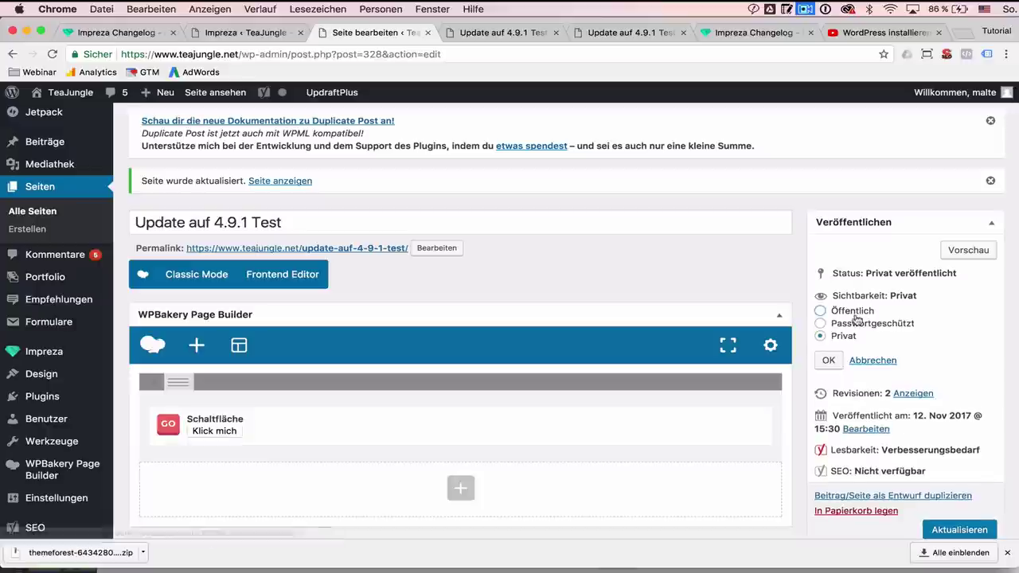
pyautogui.click(852, 312)
pyautogui.click(830, 360)
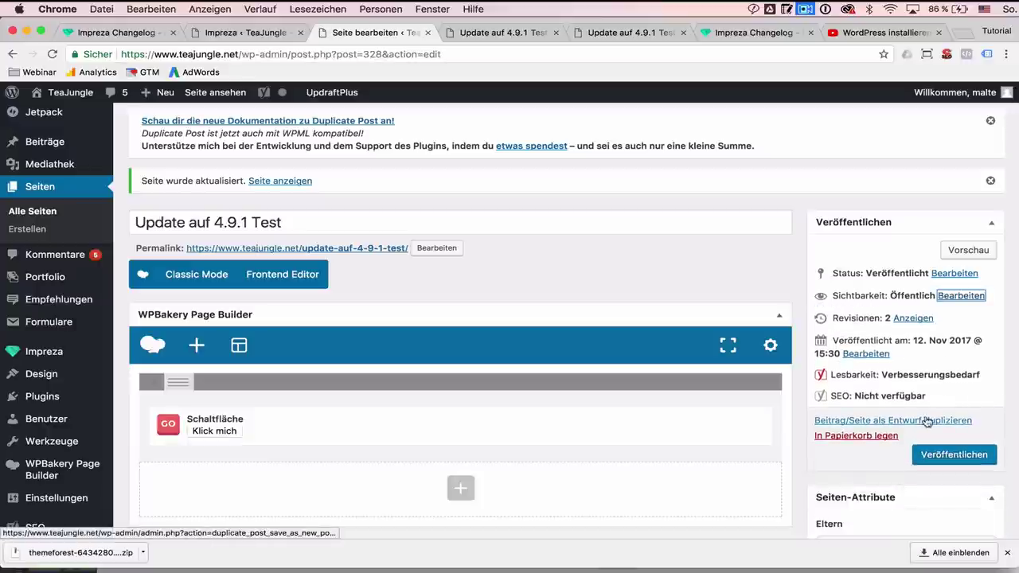
# Replace the page's permalink slug with one beginning with "test-video-" and confirm it.
pyautogui.click(437, 248)
pyautogui.moveTo(442, 247); pyautogui.dragTo(306, 247)
pyautogui.press('BackSpace')
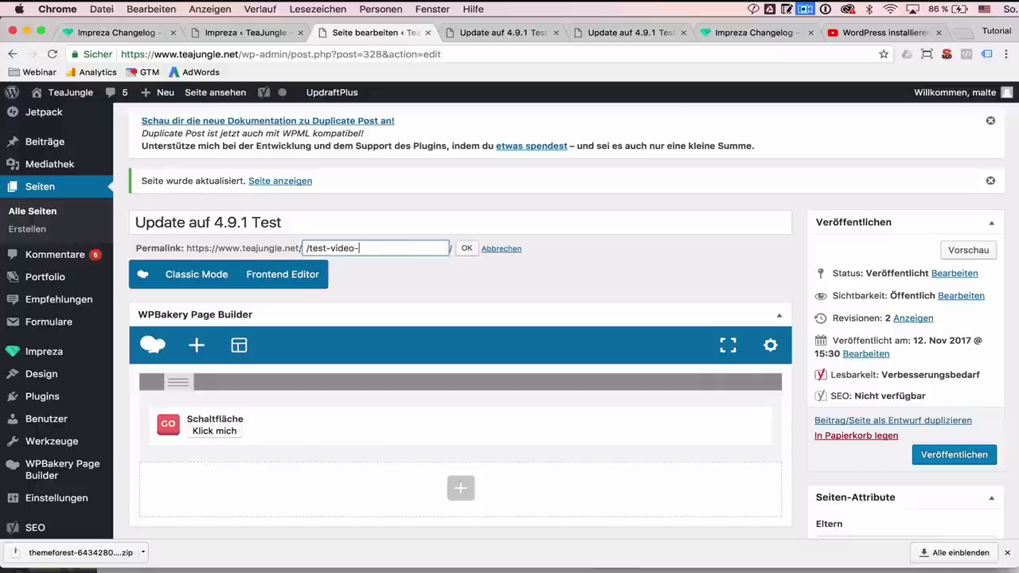
pyautogui.click(466, 248)
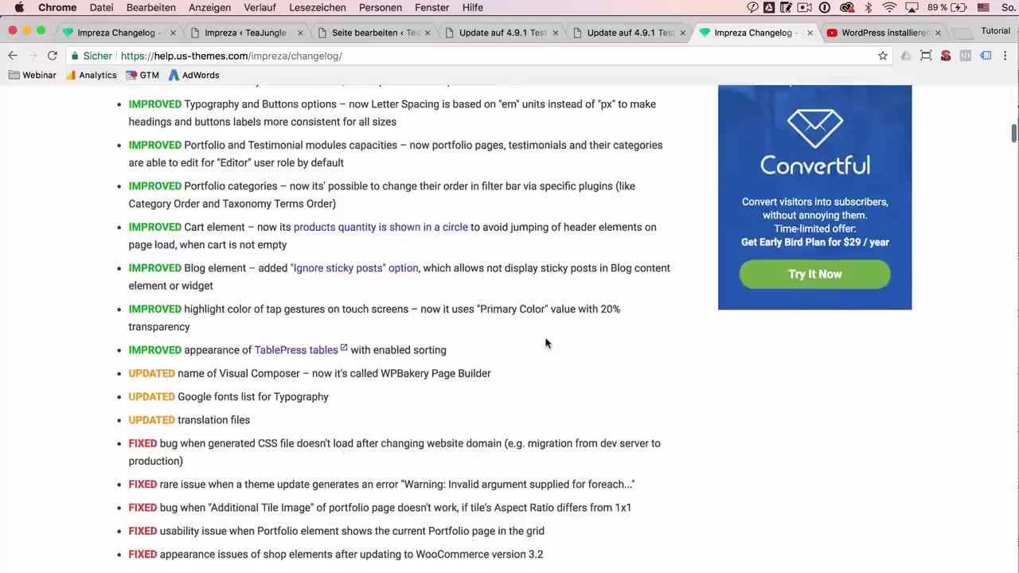
# Close the duplicate Impreza changelog page.
pyautogui.press('super+w')
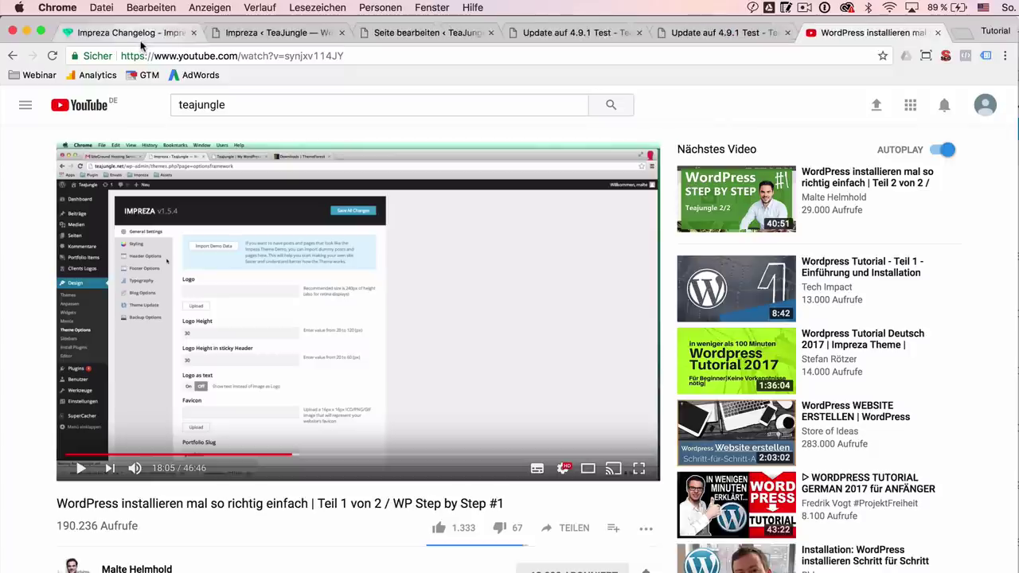
# Read through the Version 4.9.1 fixes in the Impreza Changelog, including the hamburger menu, width setting and Tour element entries.
pyautogui.click(163, 33)
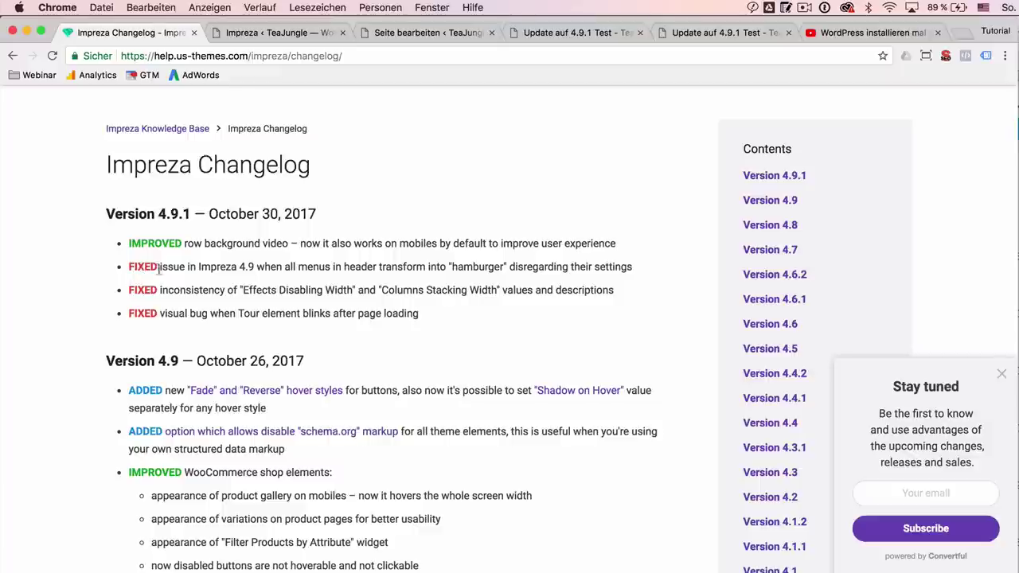
pyautogui.moveTo(128, 269); pyautogui.dragTo(635, 275)
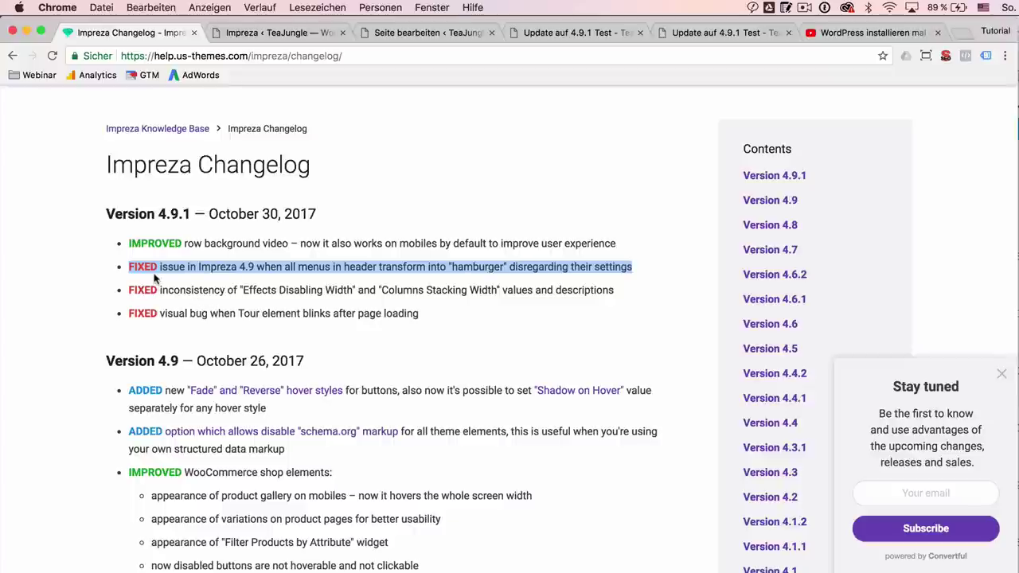
pyautogui.moveTo(157, 360); pyautogui.dragTo(179, 360)
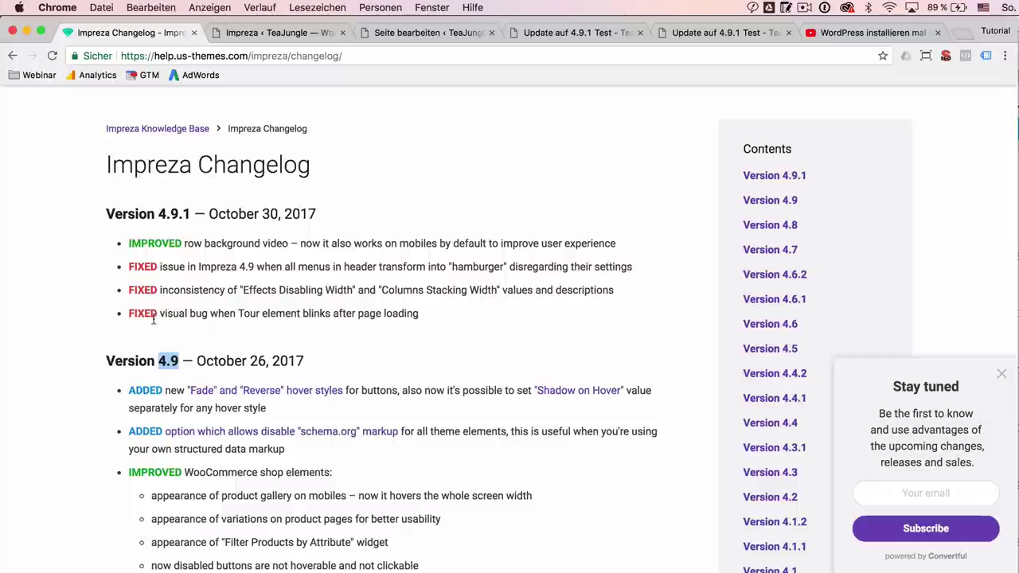
pyautogui.scroll(-2, 153, 318)
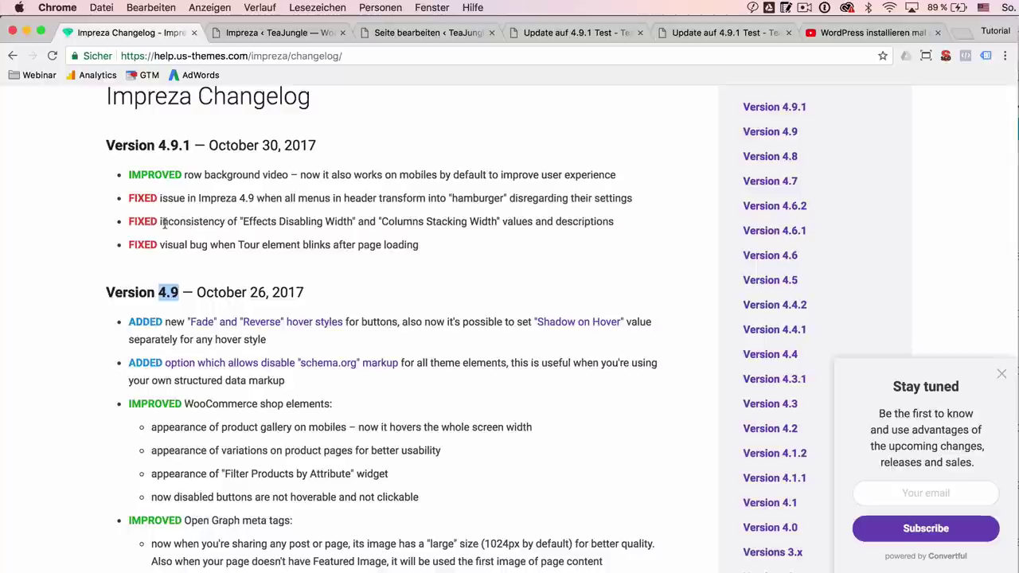
pyautogui.moveTo(151, 221); pyautogui.dragTo(224, 222)
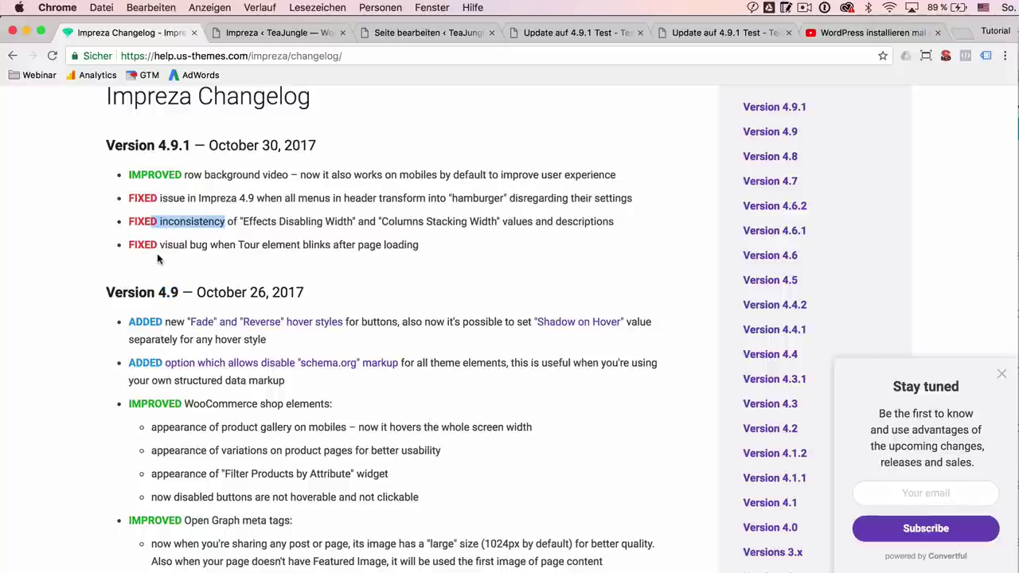
pyautogui.scroll(-1, 175, 231)
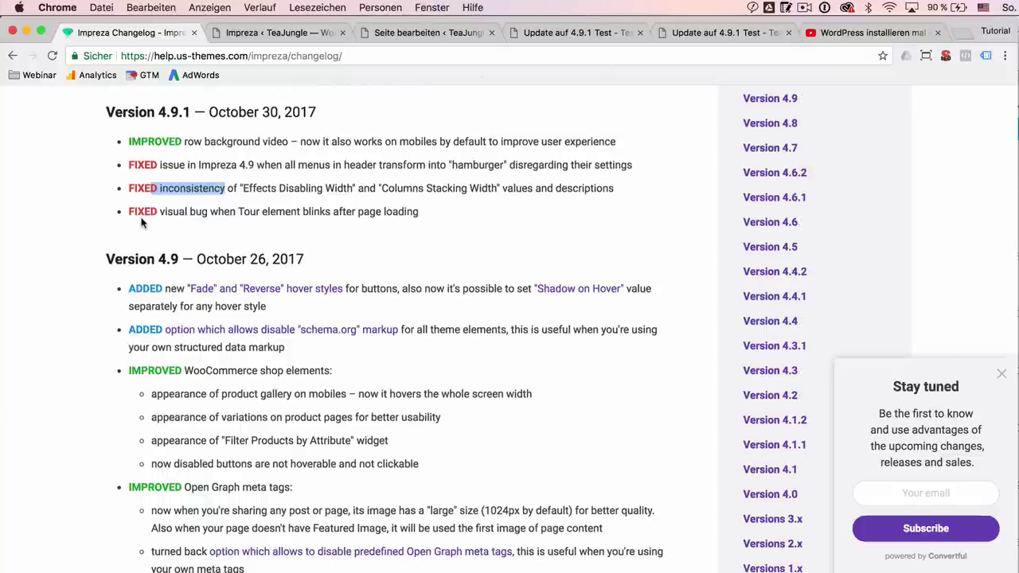
# Add a Tour element to the "Update auf 4.9.1 Test" page, give it a third Inhaltsbereich and switch through its sections.
pyautogui.click(443, 32)
pyautogui.scroll(-2, 209, 382)
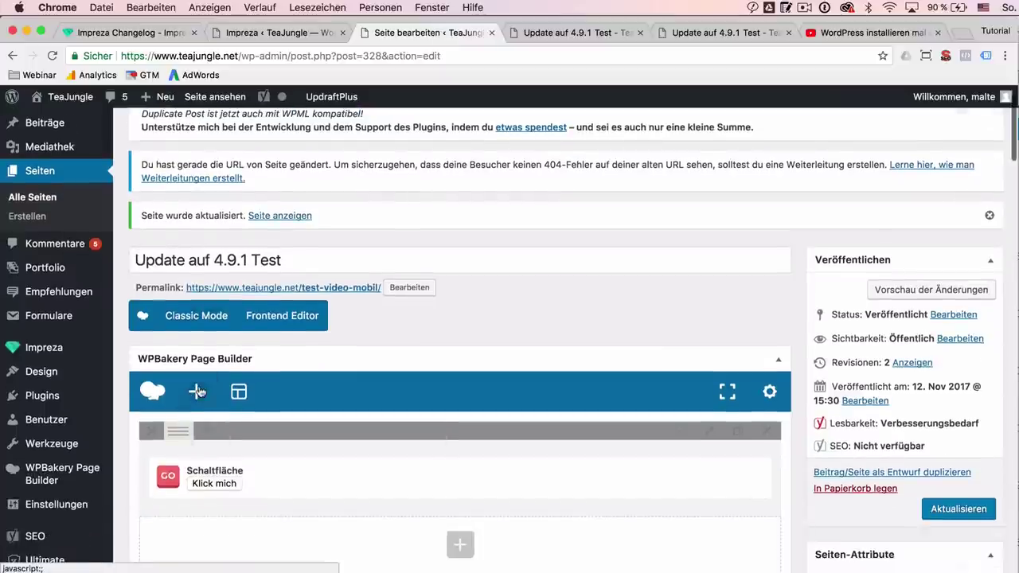
pyautogui.click(196, 393)
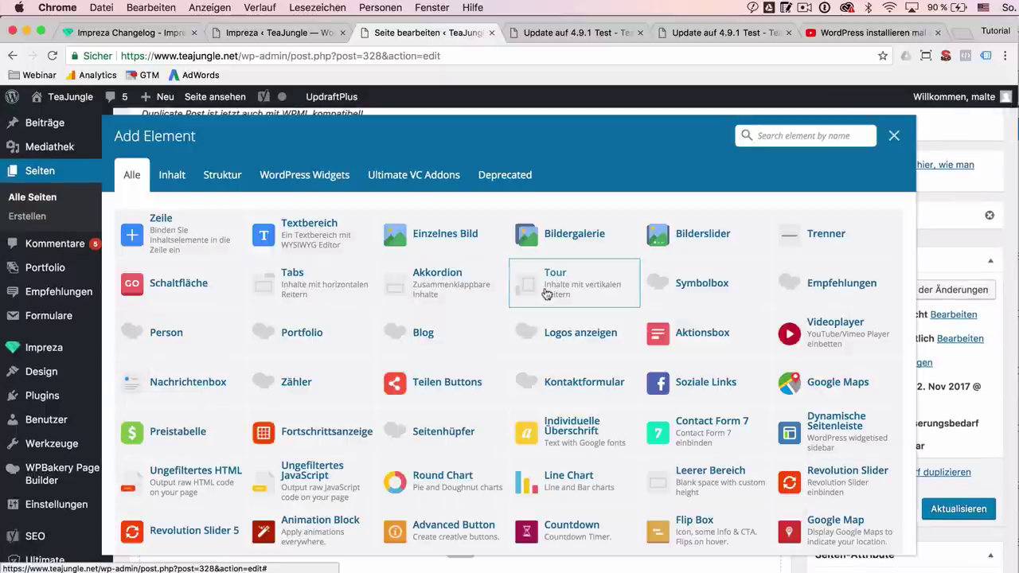
pyautogui.click(546, 287)
pyautogui.scroll(-4, 290, 408)
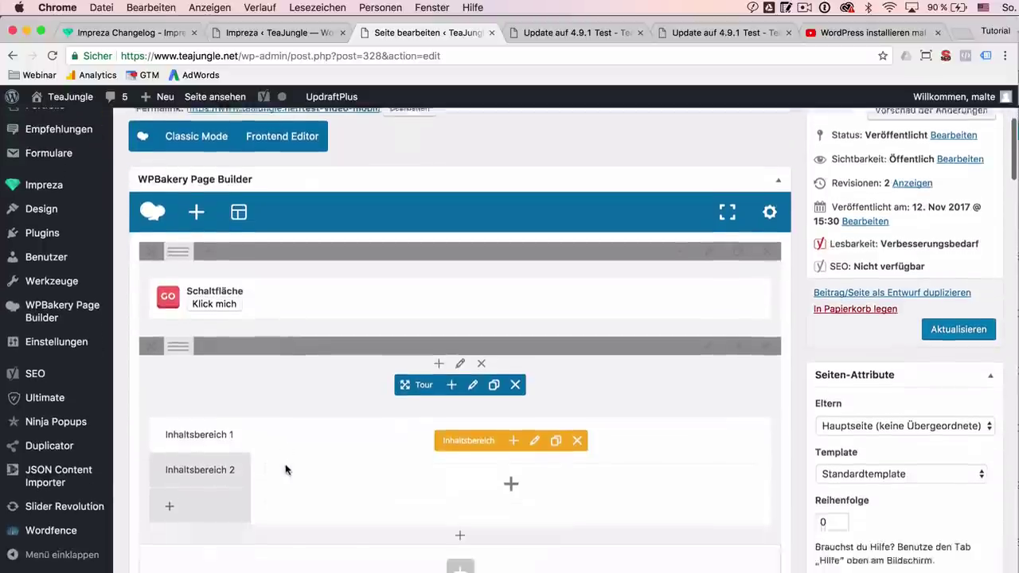
pyautogui.click(213, 382)
pyautogui.click(209, 407)
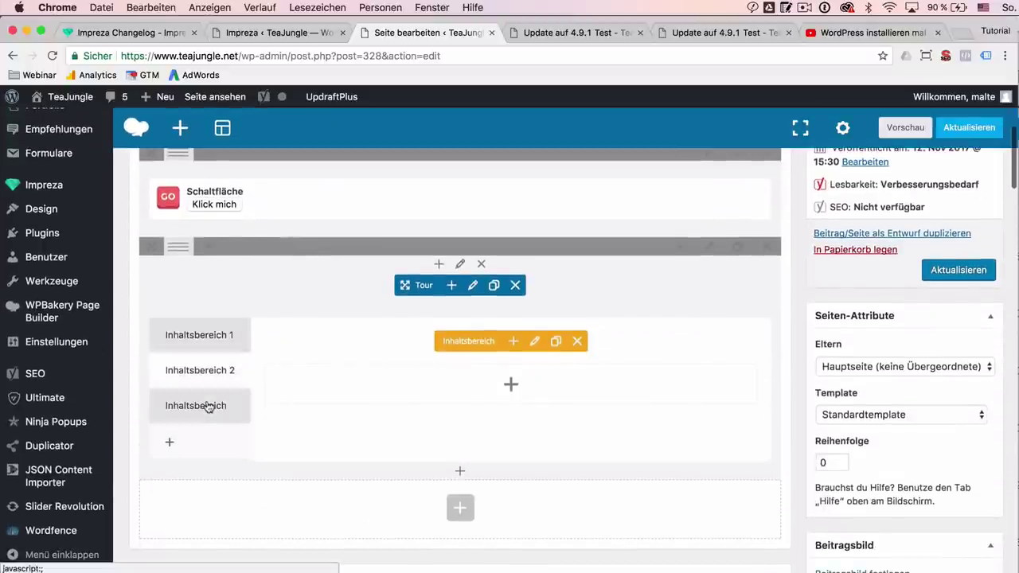
pyautogui.click(224, 335)
pyautogui.click(188, 368)
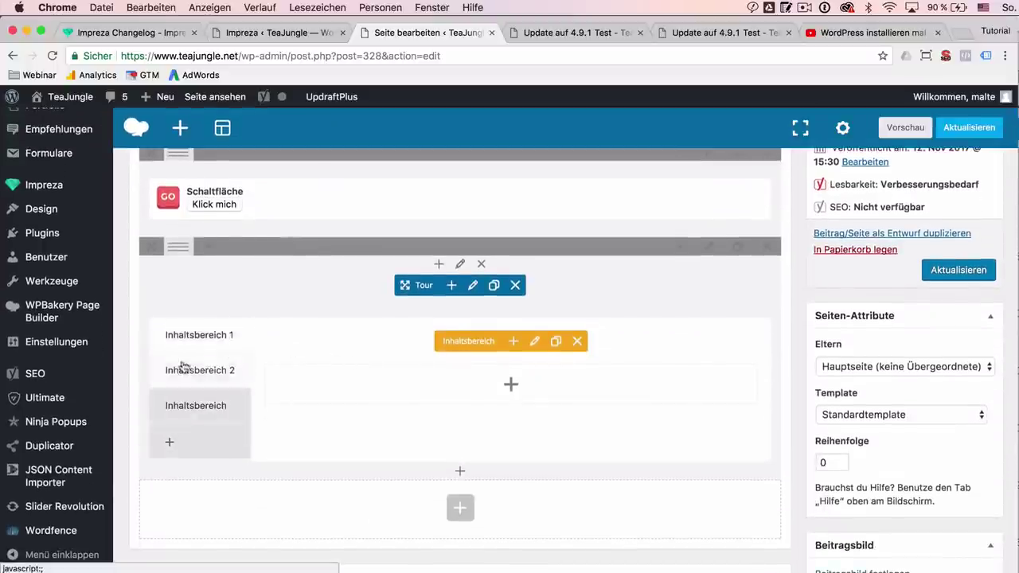
pyautogui.click(196, 402)
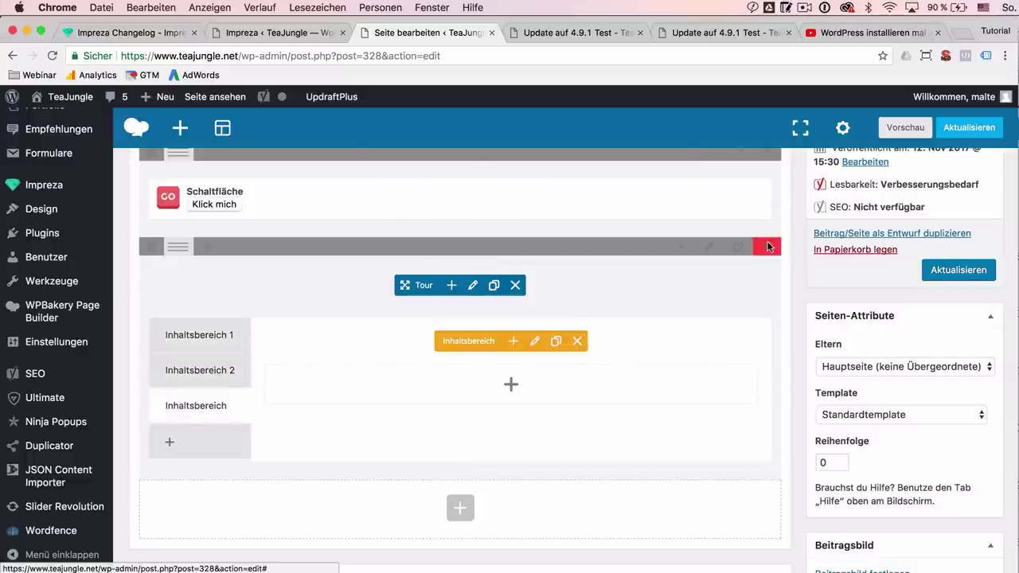
# Delete the row containing the Tour element and confirm the deletion.
pyautogui.click(767, 246)
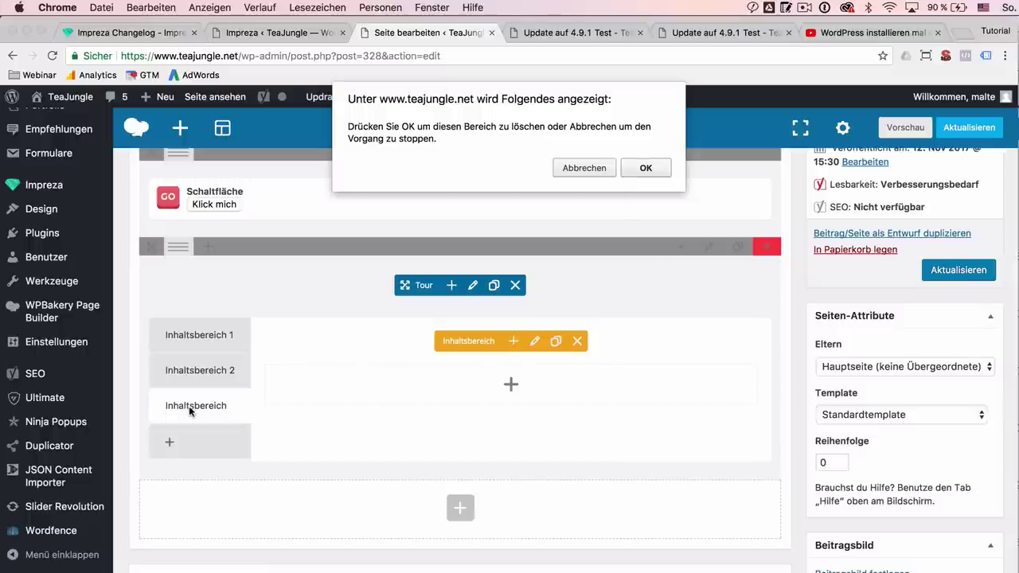
pyautogui.click(645, 170)
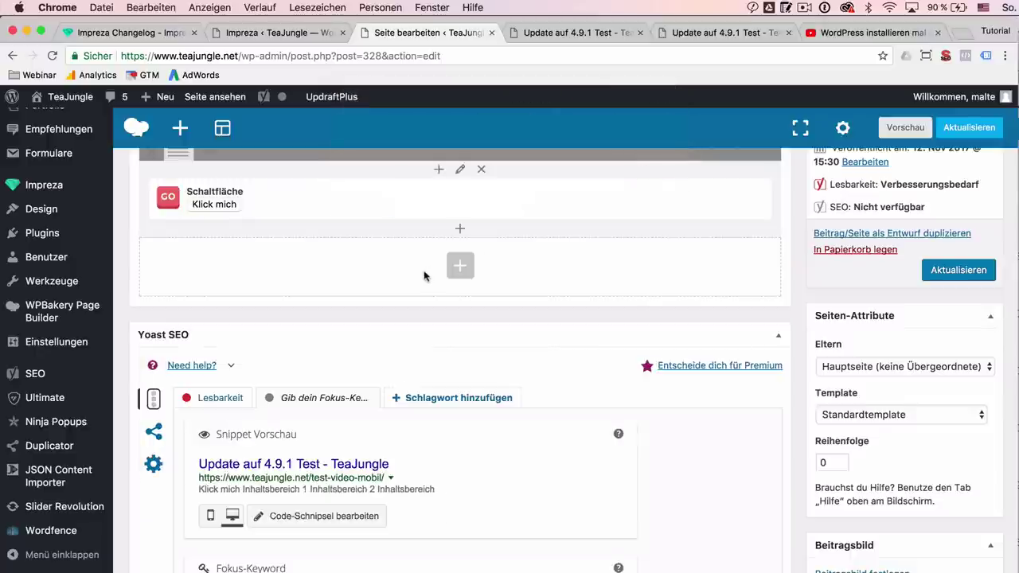
pyautogui.scroll(5, 424, 272)
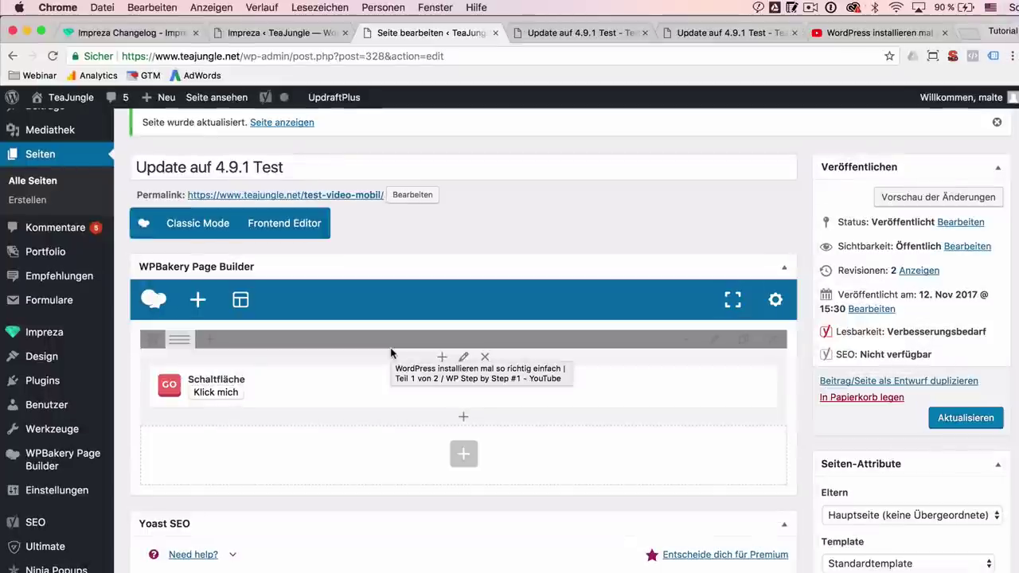
# Check the Version 4.9 changelog entry about the new "Fade" and "Reverse" hover styles for buttons.
pyautogui.click(132, 32)
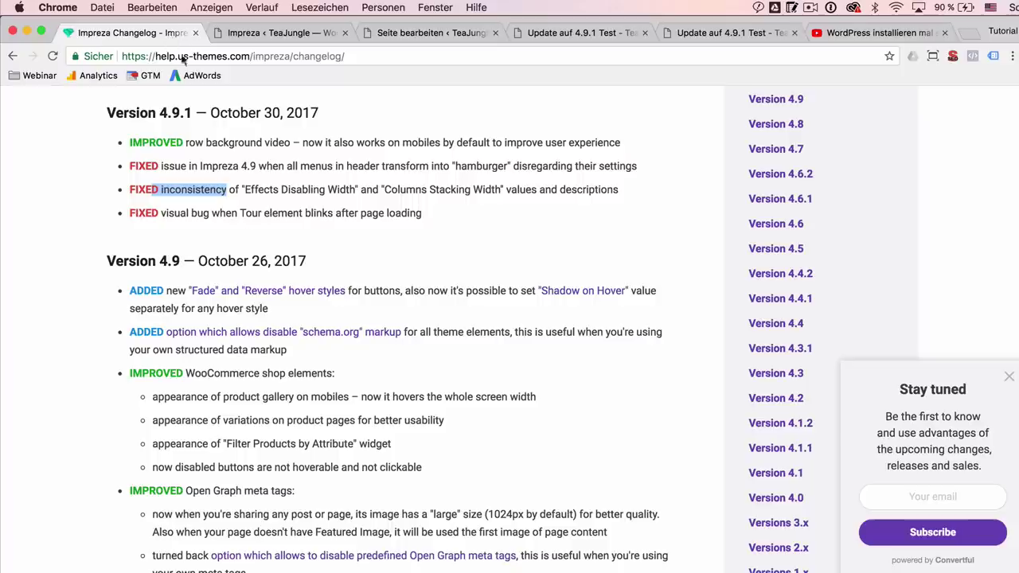
pyautogui.scroll(-2, 271, 342)
pyautogui.doubleClick(147, 222)
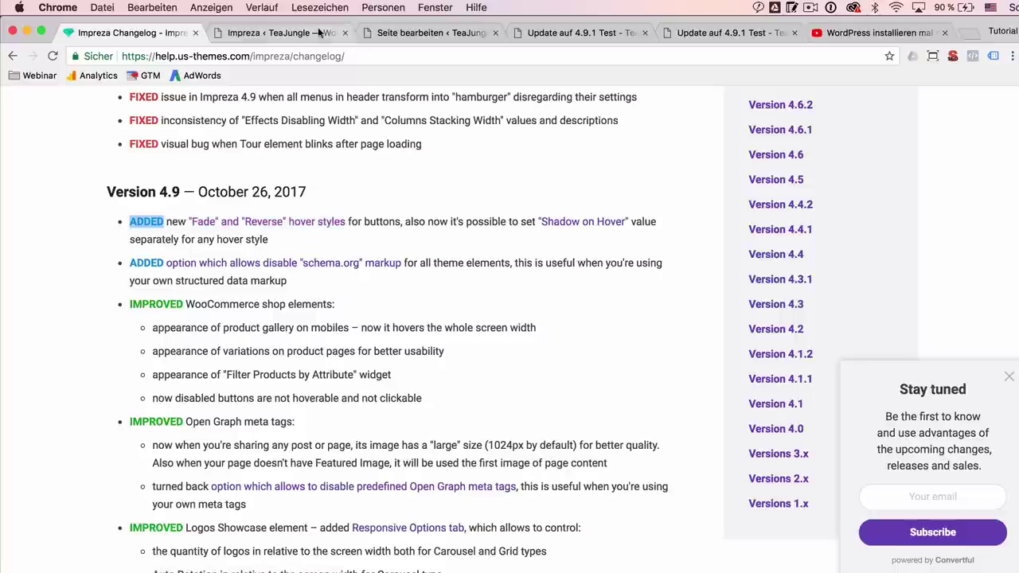
# Clear the Hintergrundvideo link in the settings of the row holding the Schaltfläche, save the row and update the page.
pyautogui.click(389, 33)
pyautogui.moveTo(195, 386)
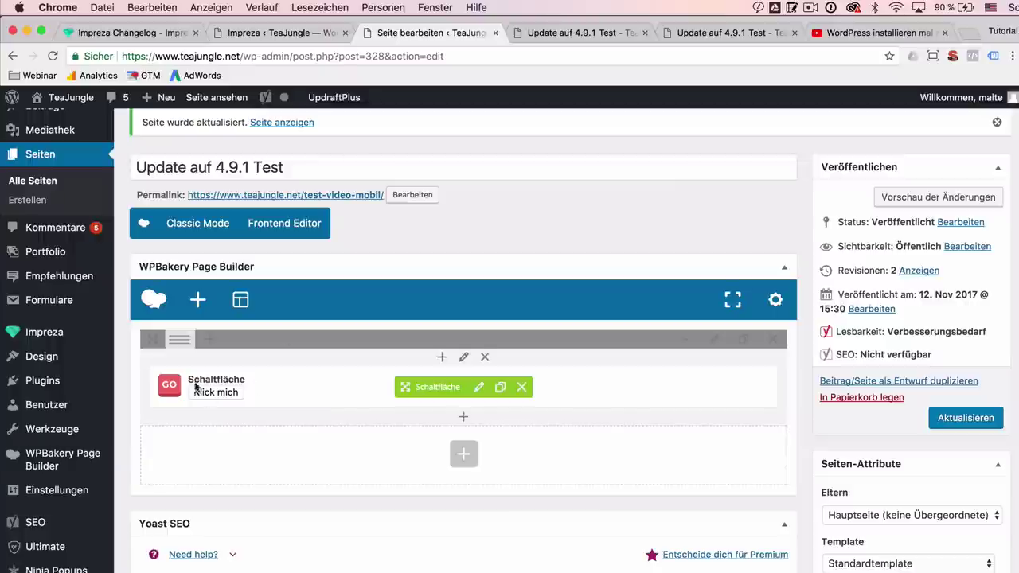
pyautogui.click(712, 340)
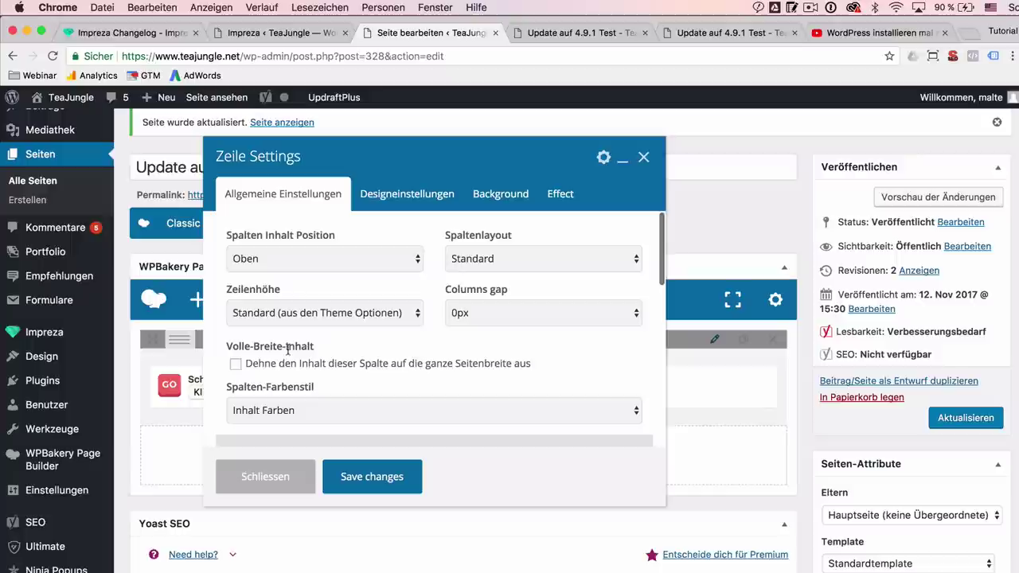
pyautogui.scroll(-10, 287, 342)
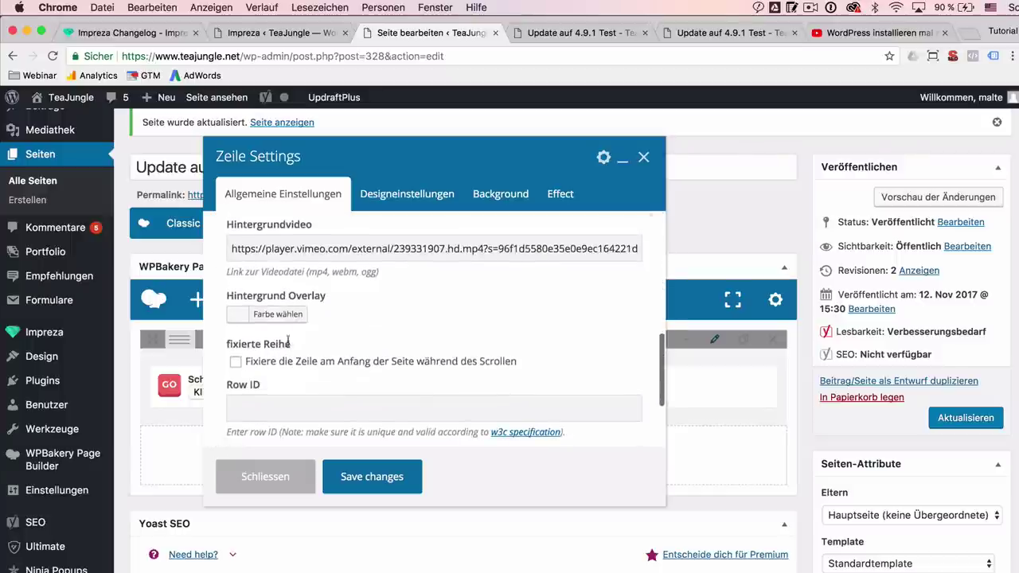
pyautogui.doubleClick(317, 249)
pyautogui.press('super+a')
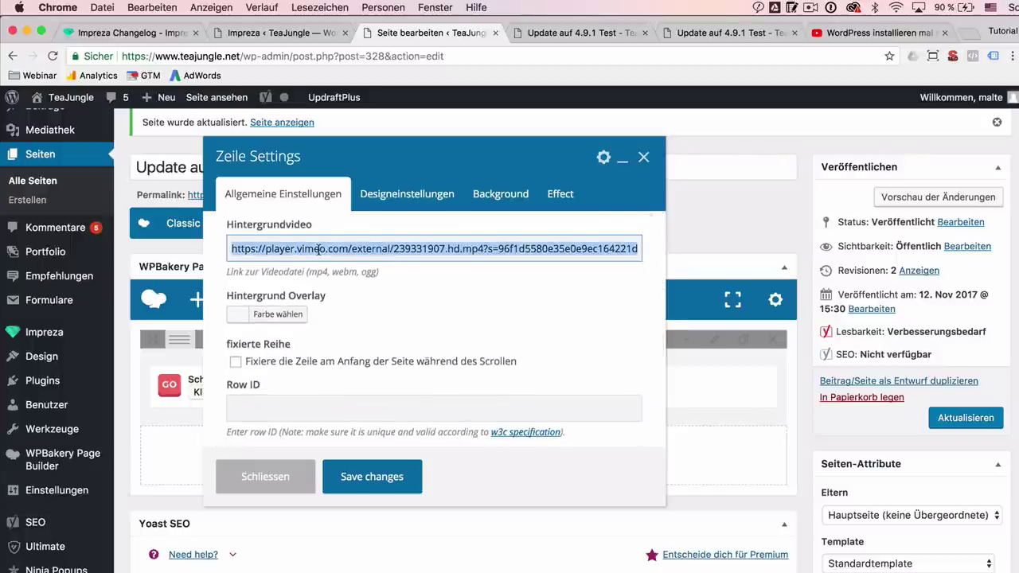
pyautogui.press('BackSpace')
pyautogui.click(379, 478)
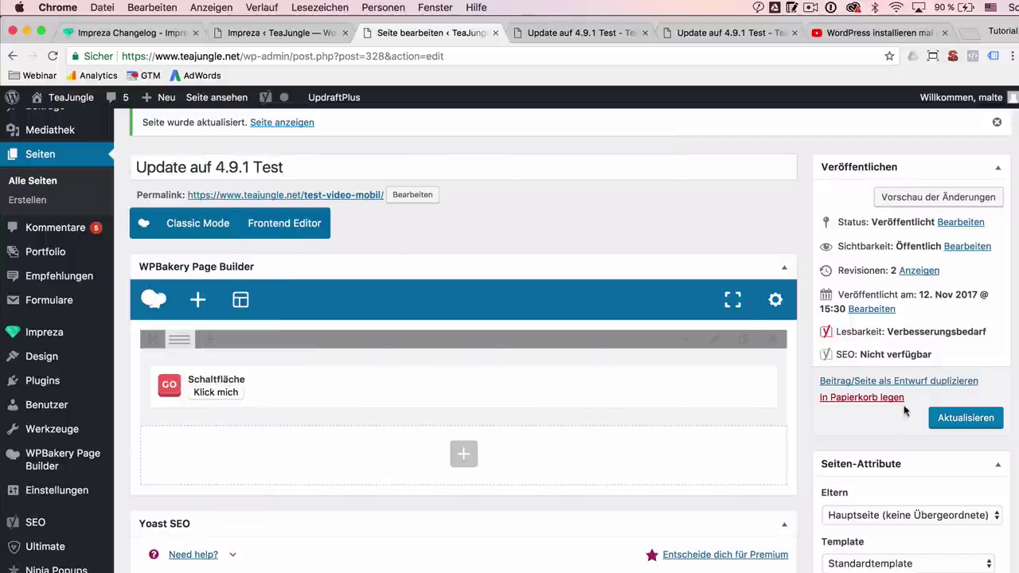
pyautogui.click(975, 411)
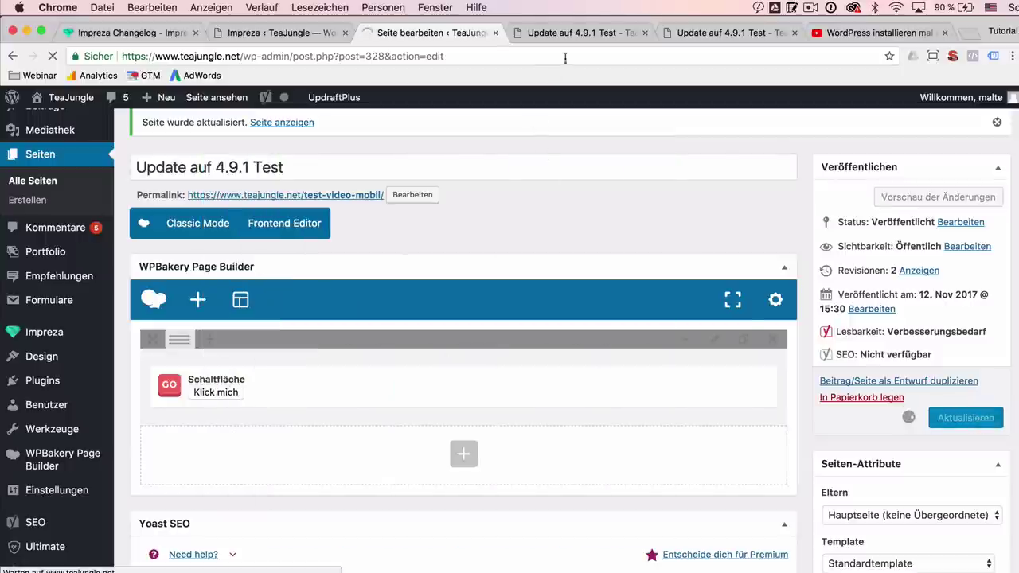
# Reload the test page tab with the old address, close it, and open the updated page in a new tab.
pyautogui.click(589, 36)
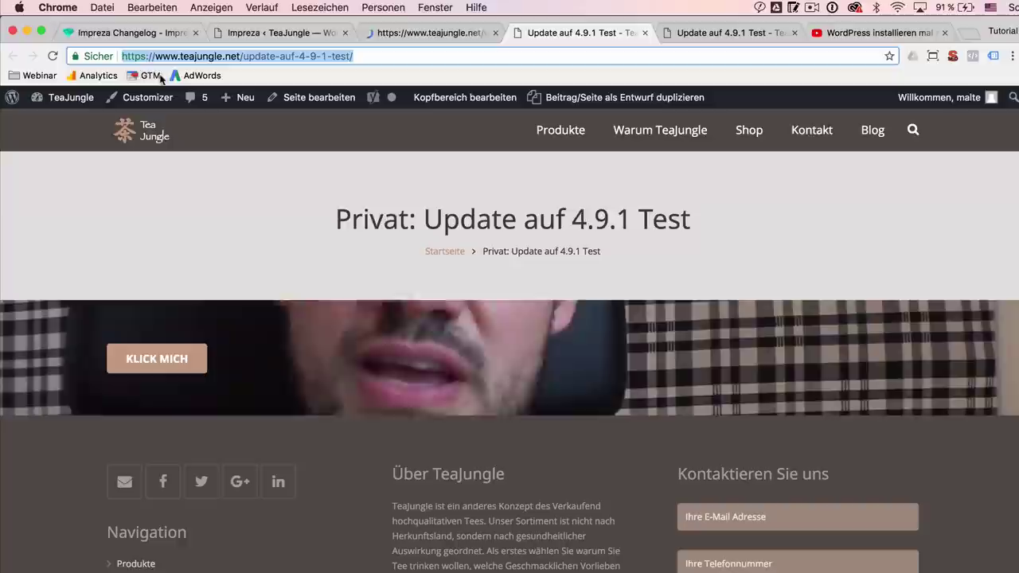
pyautogui.click(50, 55)
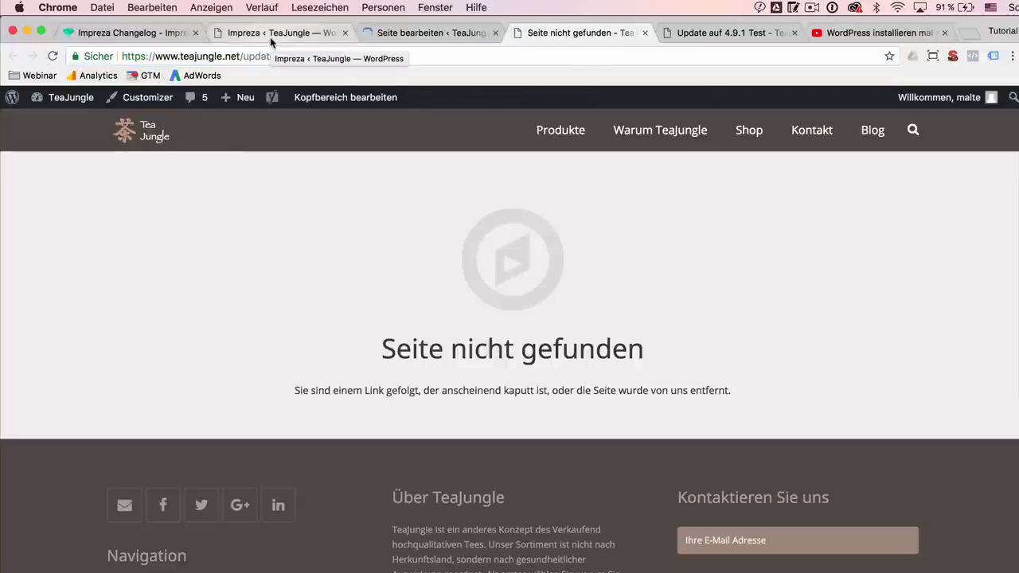
pyautogui.moveTo(243, 58); pyautogui.dragTo(385, 59)
pyautogui.press('BackSpace')
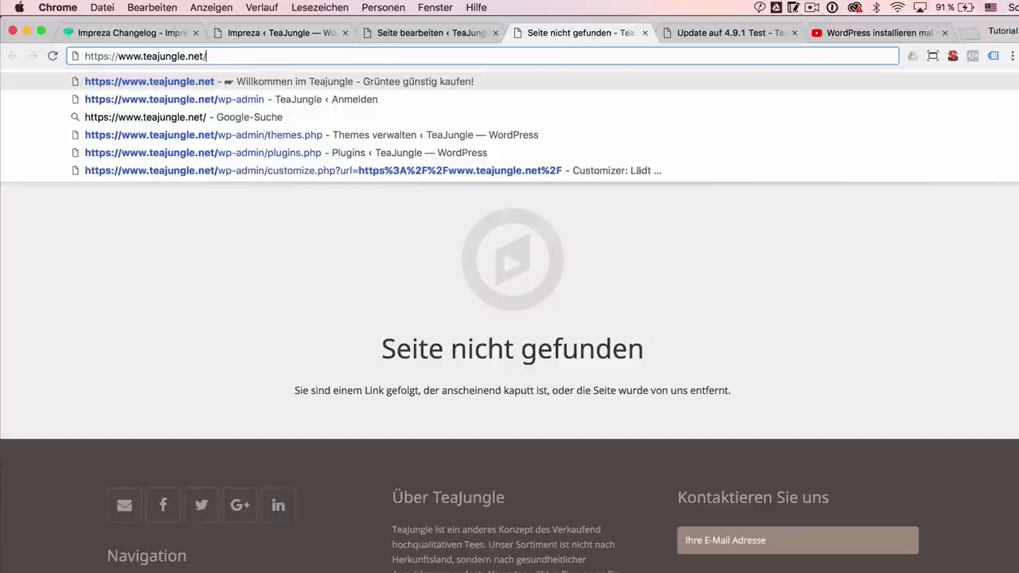
pyautogui.press('super+w')
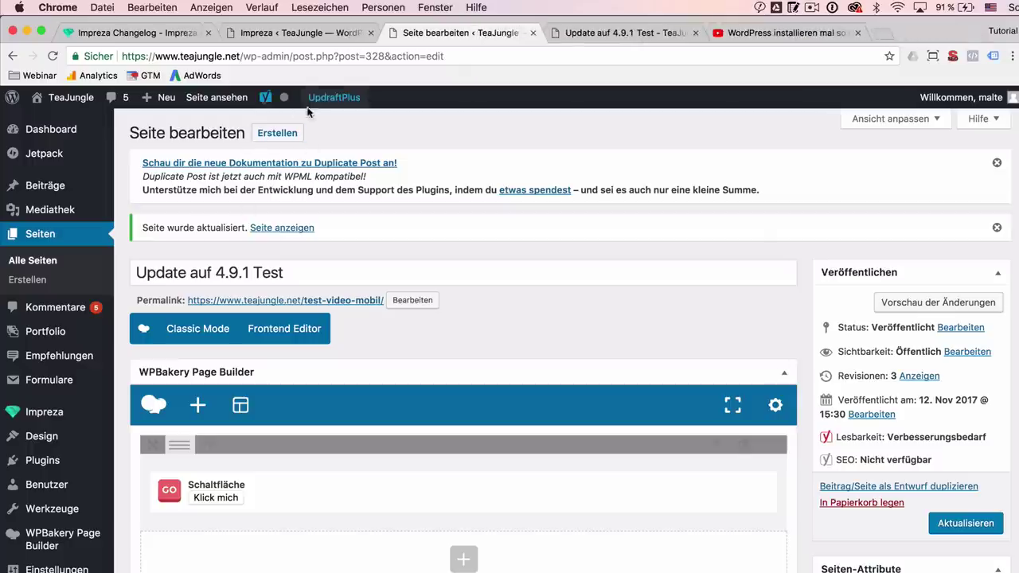
pyautogui.keyDown('super'); pyautogui.click(217, 97); pyautogui.keyUp('super')
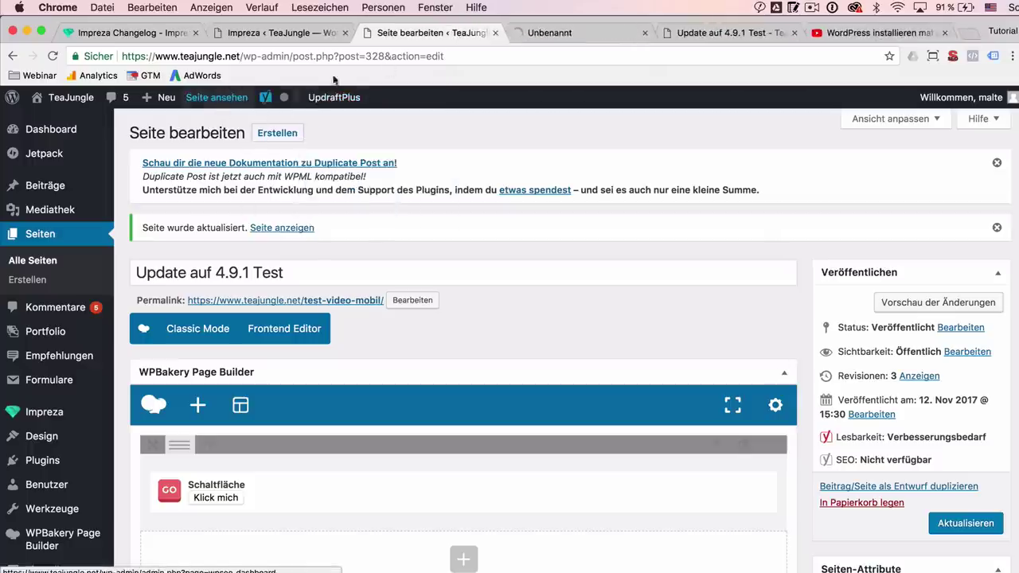
# Open the Schaltflächen section of the Impreza theme options and set the button Schriftstärke to 500.
pyautogui.click(291, 36)
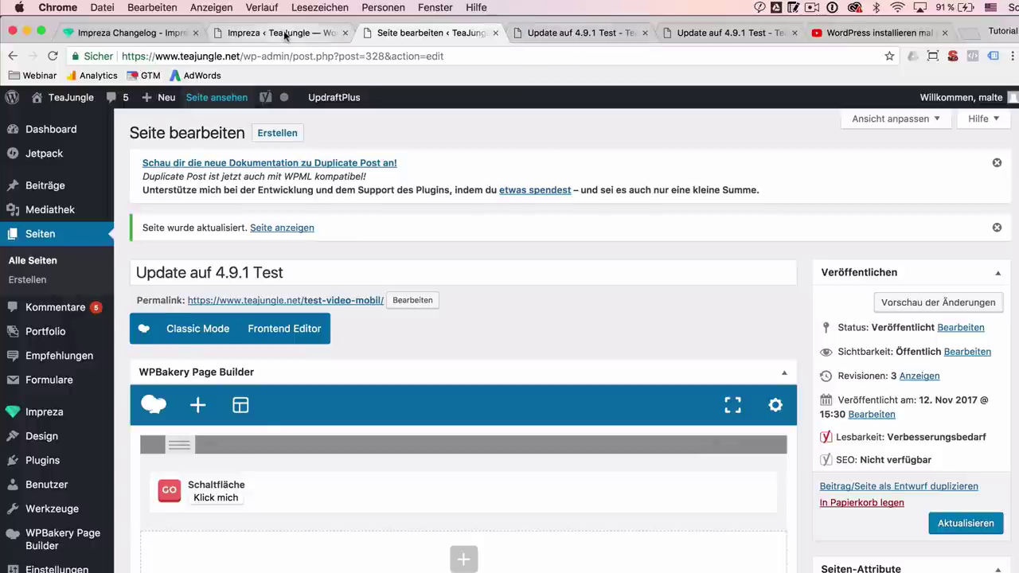
pyautogui.scroll(-3, 171, 449)
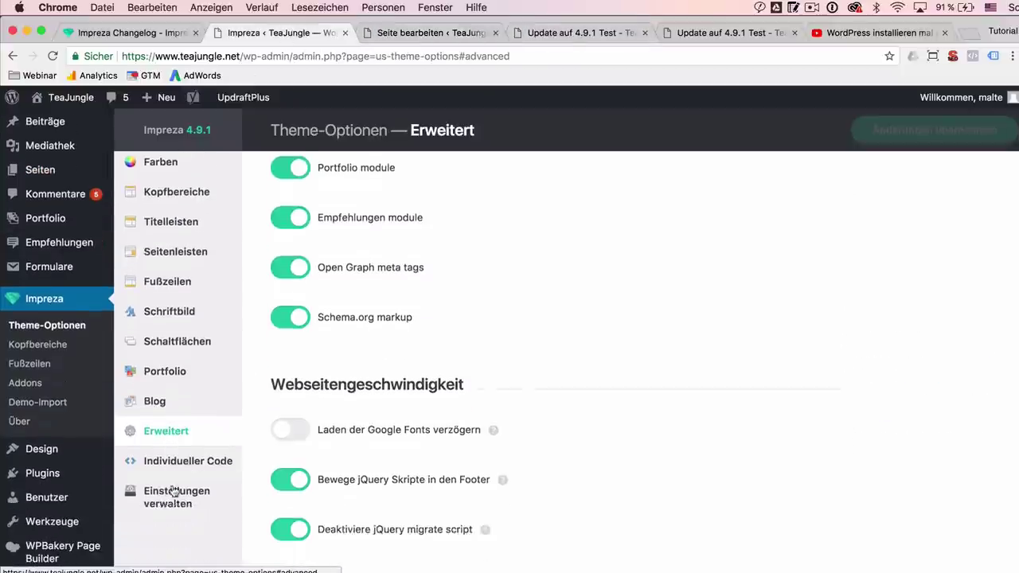
pyautogui.click(170, 336)
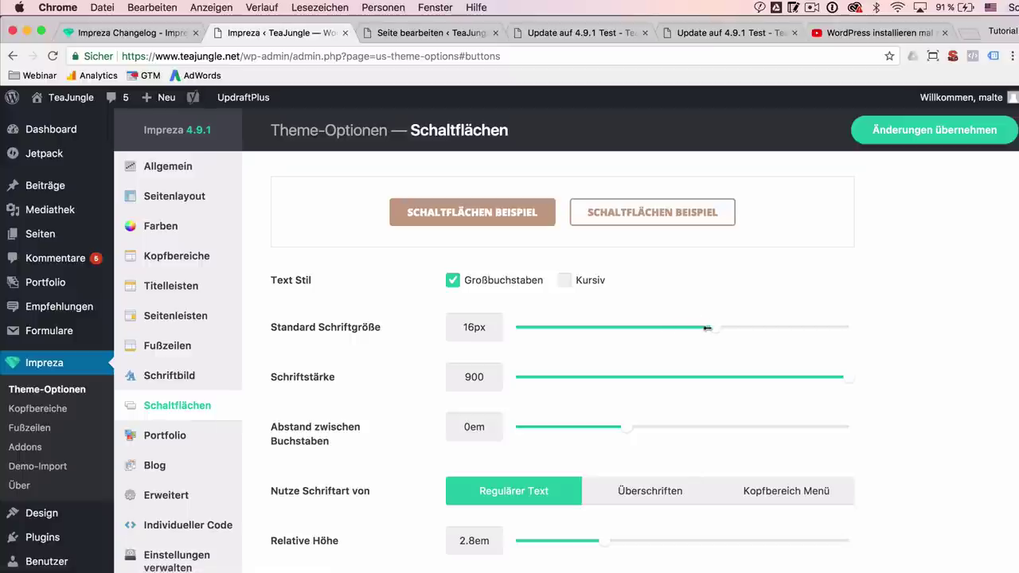
pyautogui.click(703, 383)
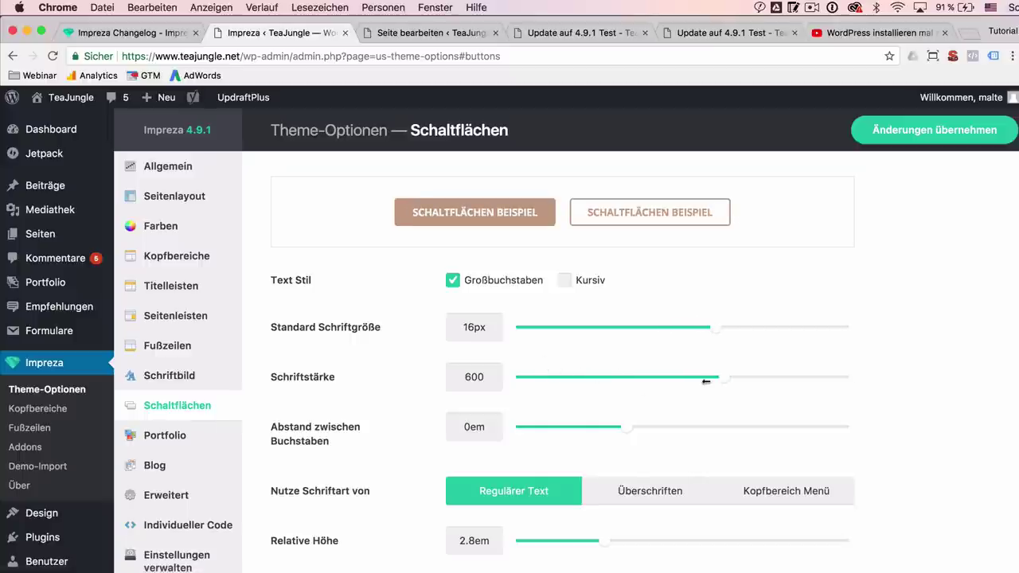
pyautogui.moveTo(782, 382); pyautogui.dragTo(820, 382)
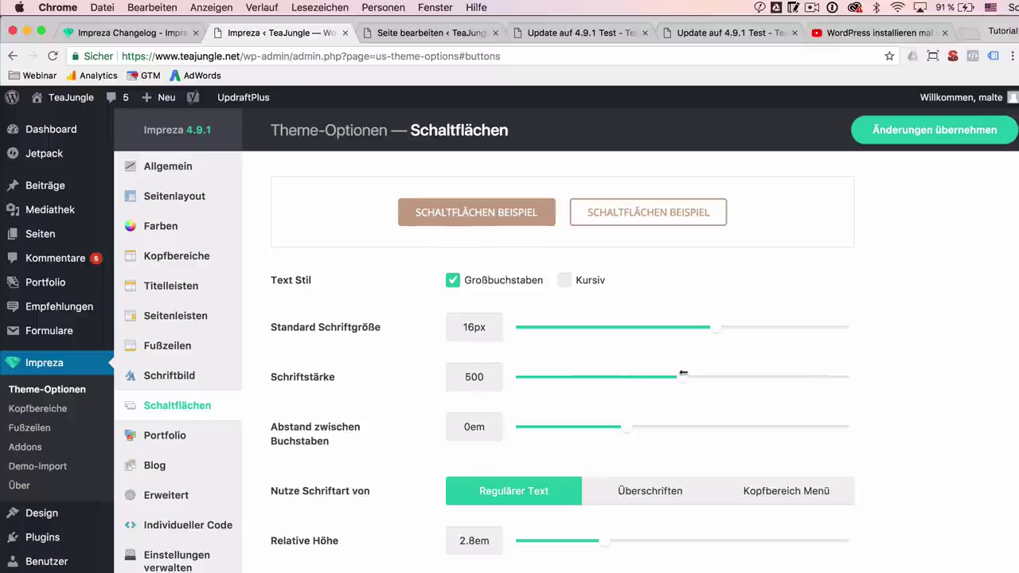
# Set the Standard Schriftgröße to 10px and the Abstand zwischen Buchstaben to 0.03em.
pyautogui.scroll(-2, 446, 408)
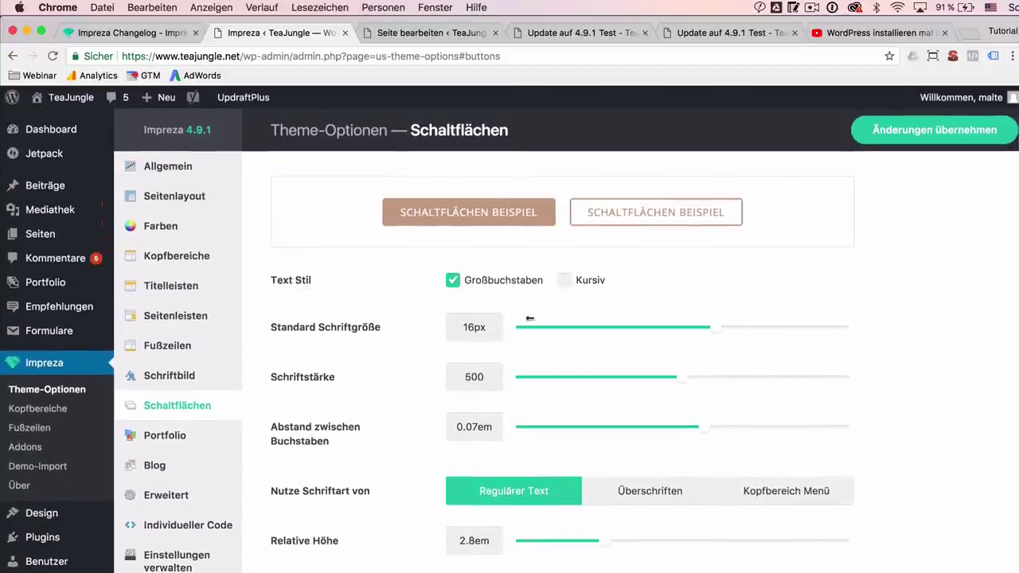
pyautogui.click(530, 322)
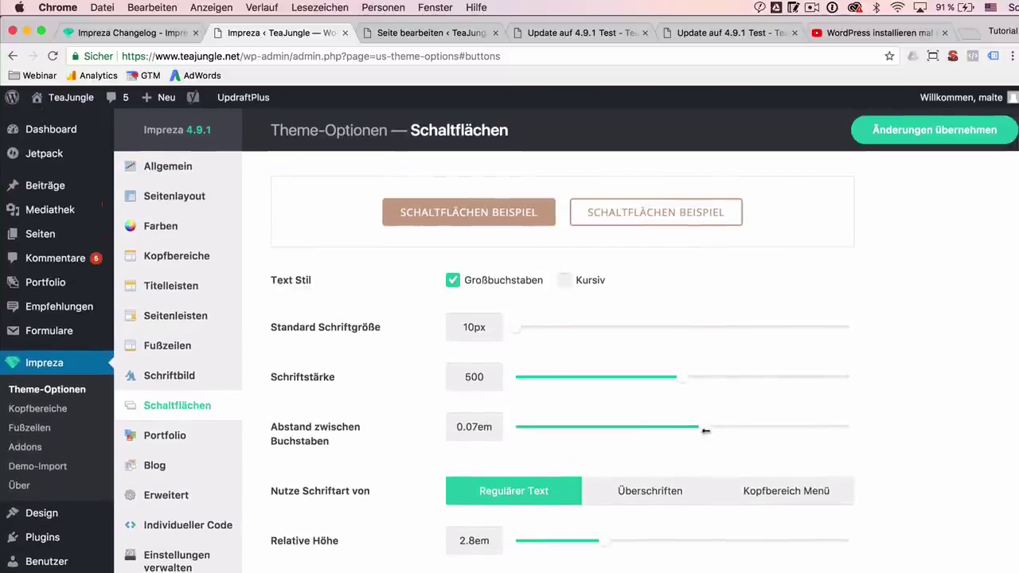
pyautogui.moveTo(750, 430); pyautogui.dragTo(661, 428)
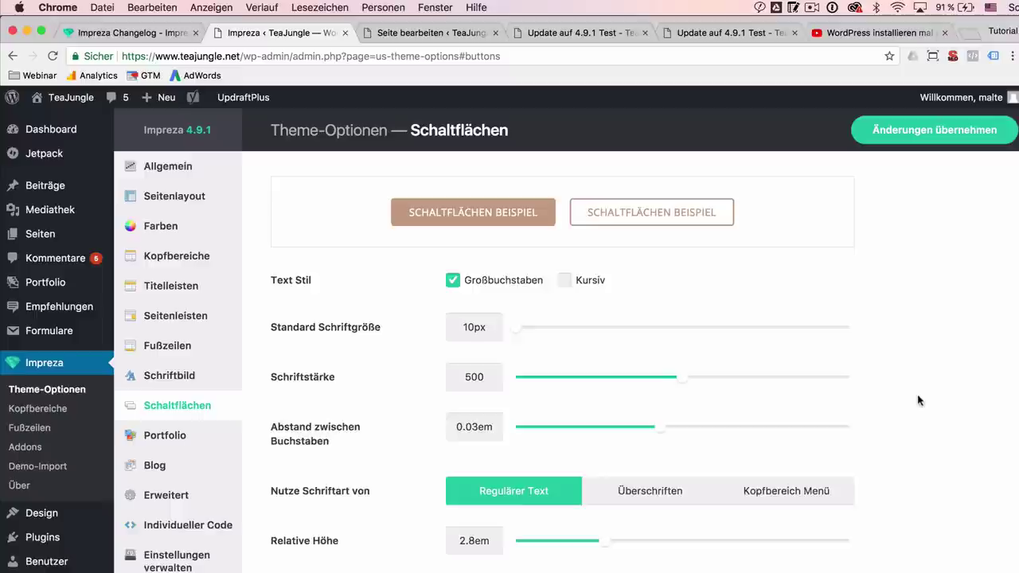
# Set the buttons' Relative Höhe to 3.5em, Relative Breite to 2.5em and Ecken Radius to 0.2em.
pyautogui.scroll(-3, 916, 400)
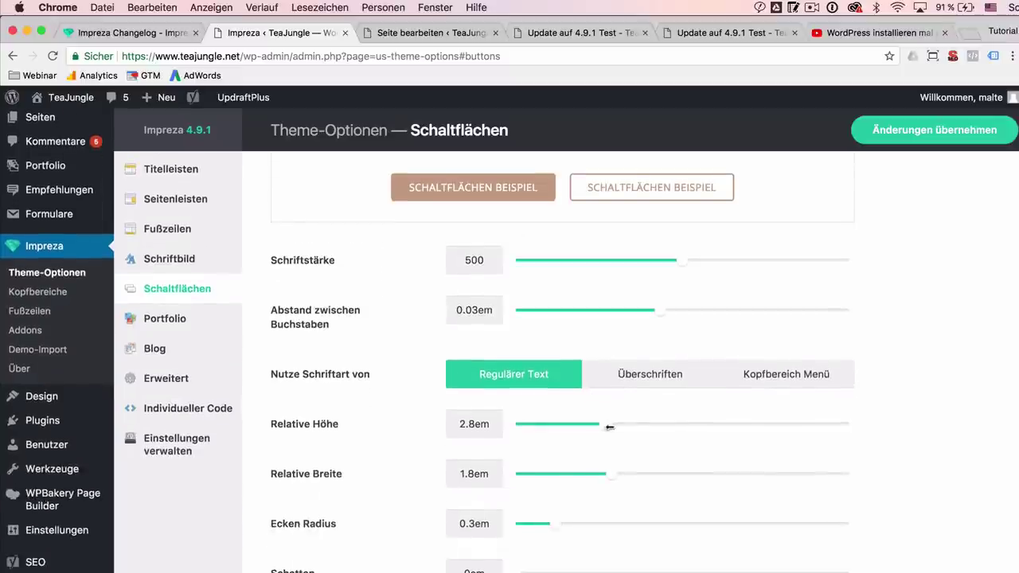
pyautogui.moveTo(609, 428); pyautogui.dragTo(677, 427)
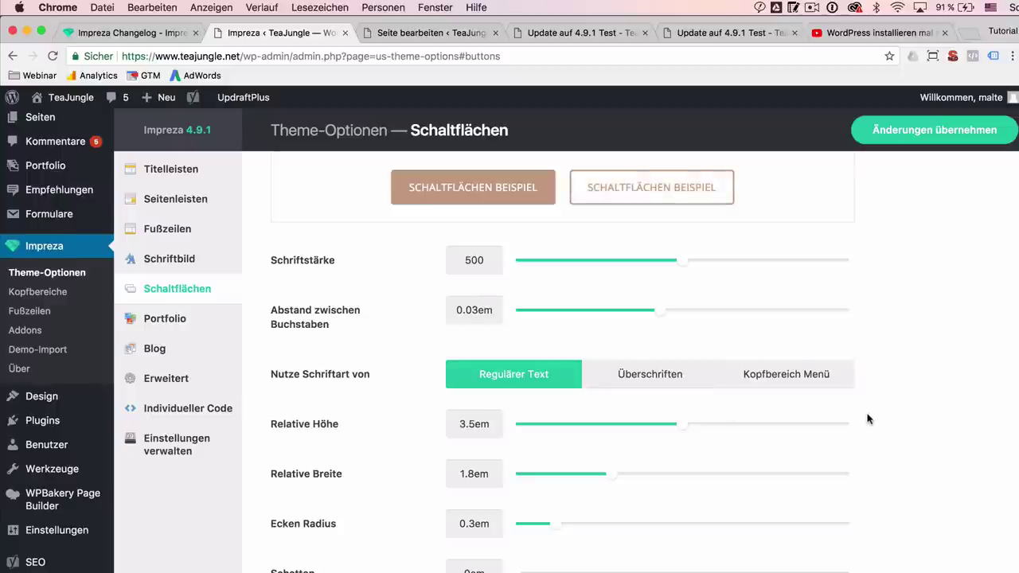
pyautogui.scroll(-3, 868, 419)
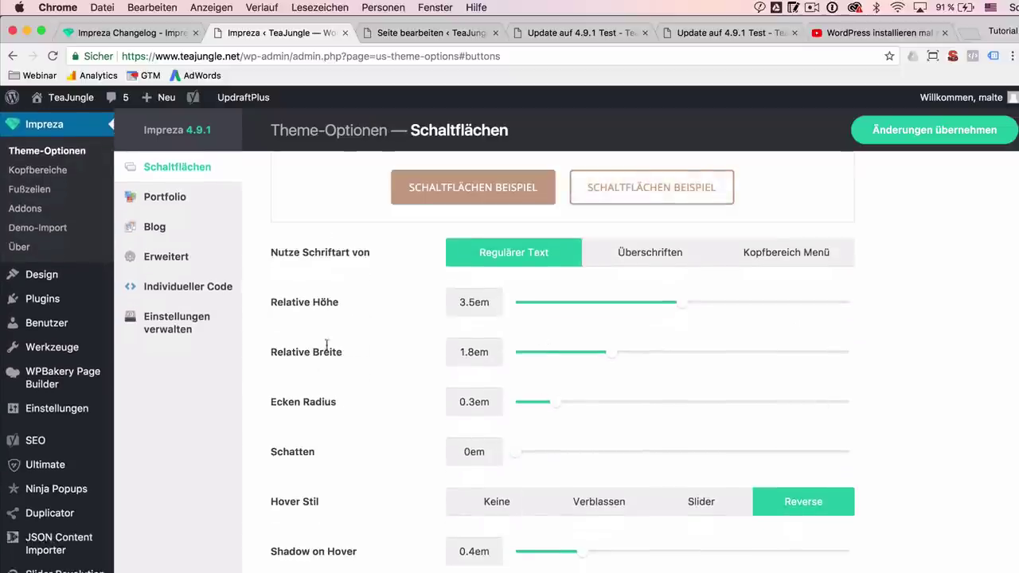
pyautogui.moveTo(611, 353); pyautogui.dragTo(663, 353)
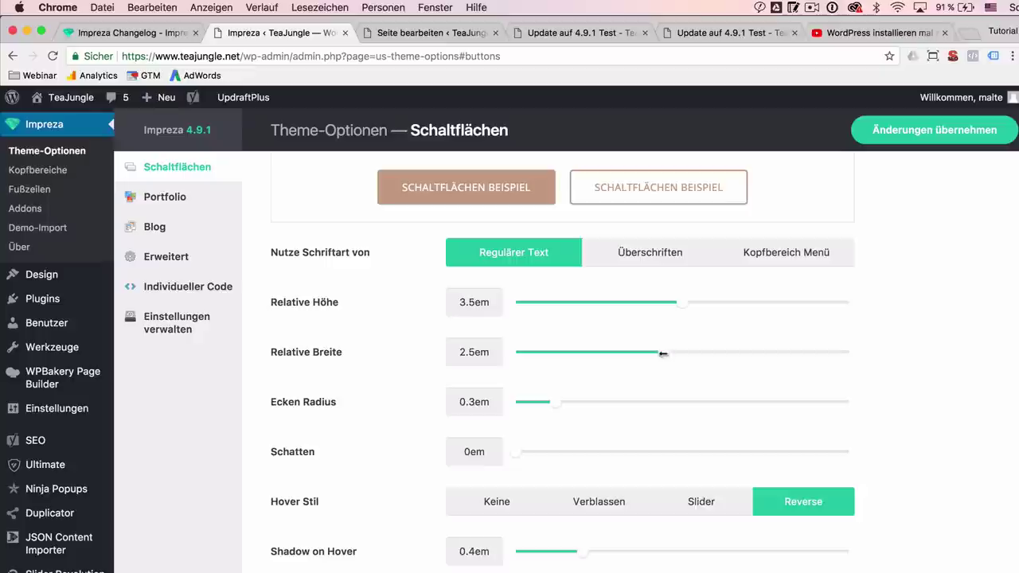
pyautogui.scroll(-2, 297, 406)
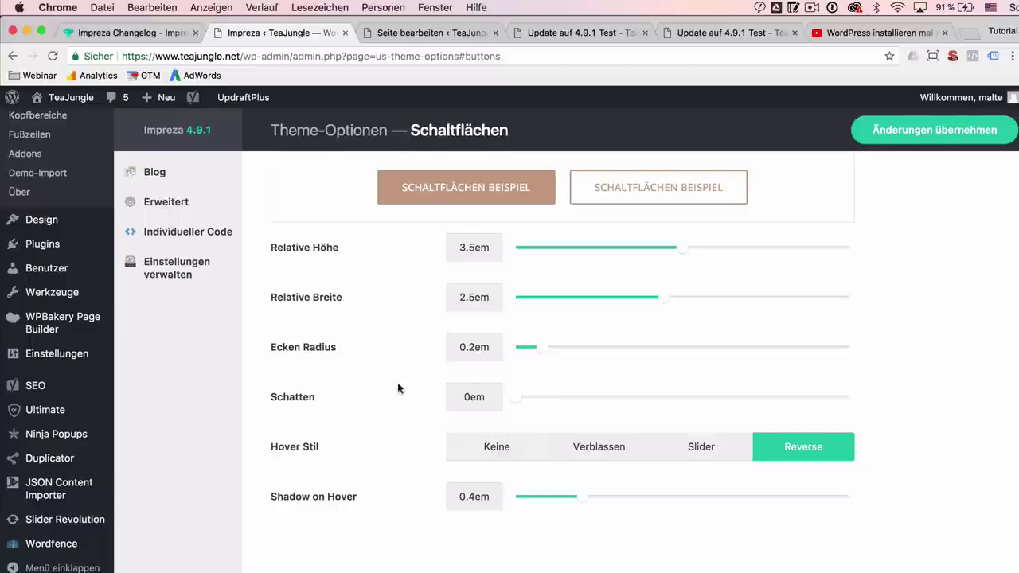
pyautogui.scroll(-1, 398, 388)
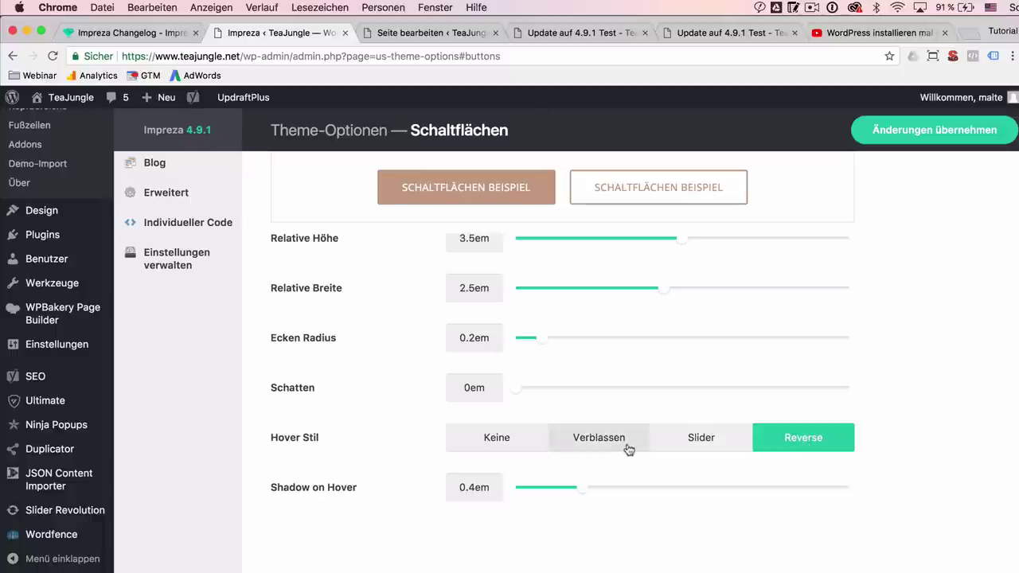
# Set the Hover Stil to Verblassen, save the theme options and reload the test page to check its button.
pyautogui.click(587, 439)
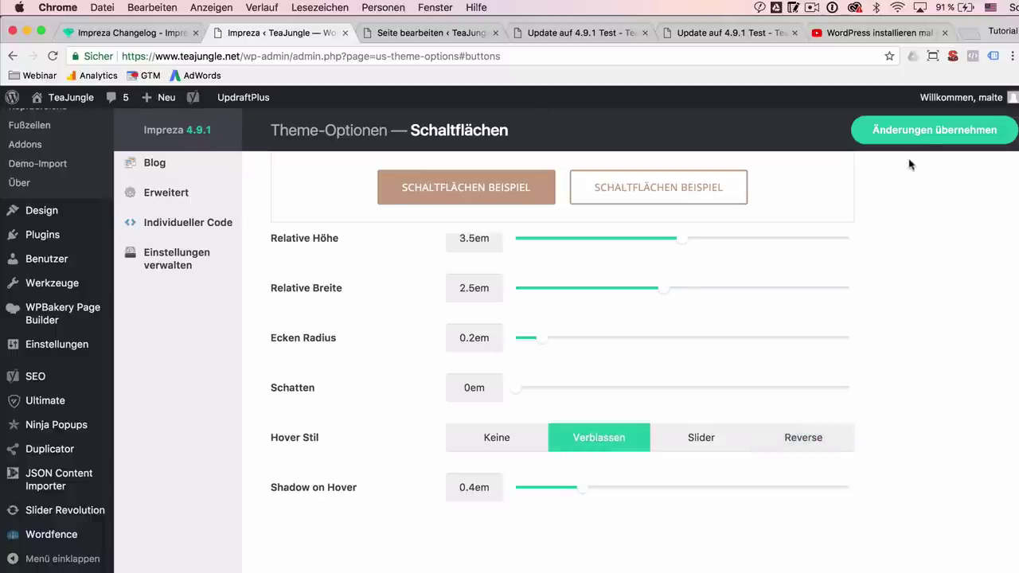
pyautogui.click(923, 137)
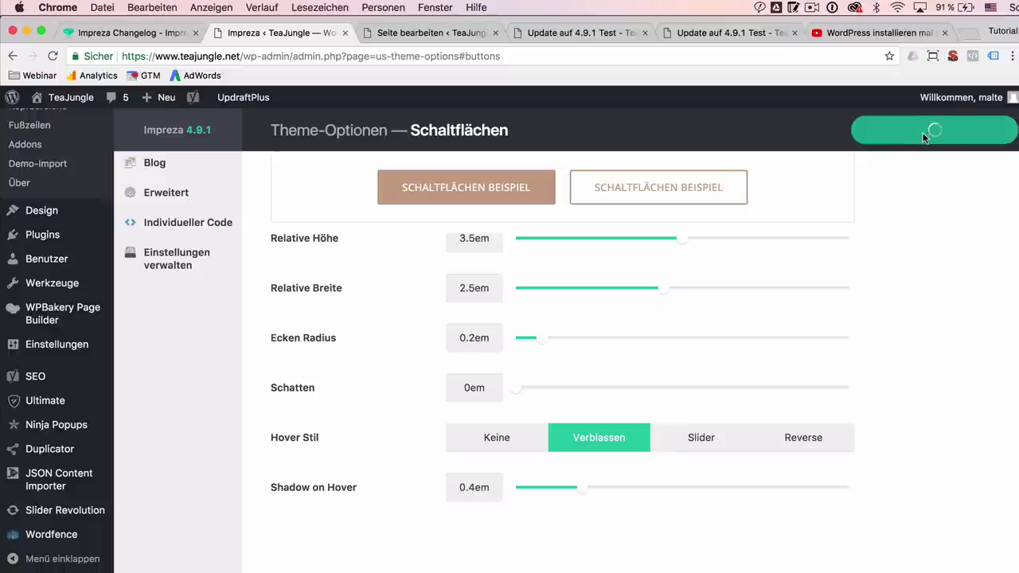
pyautogui.click(558, 33)
pyautogui.press('super+r')
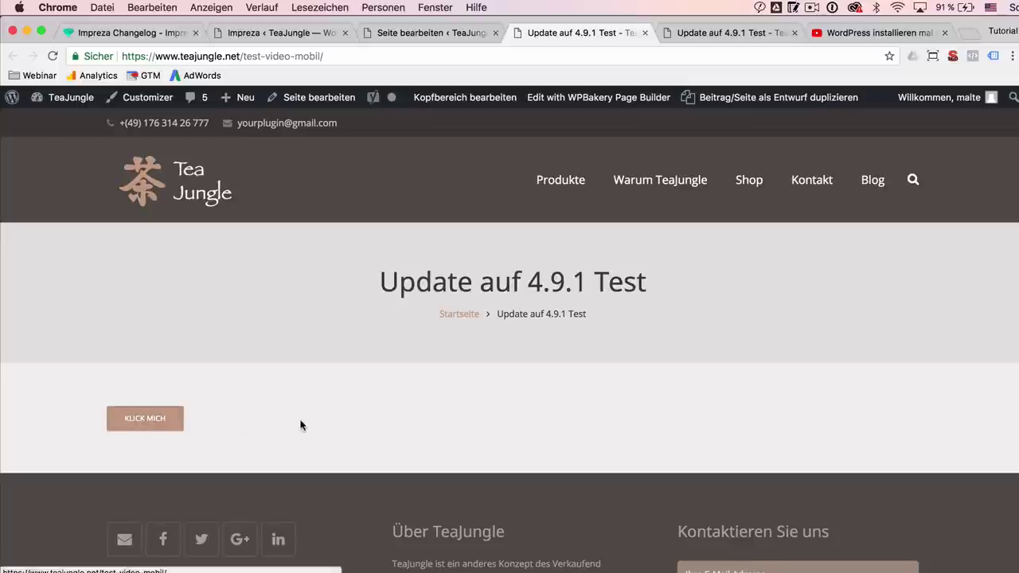
# Set the Relative Höhe to 2.9em and Standard Schriftgröße to 16px, save, and check the button on the test page.
pyautogui.click(295, 33)
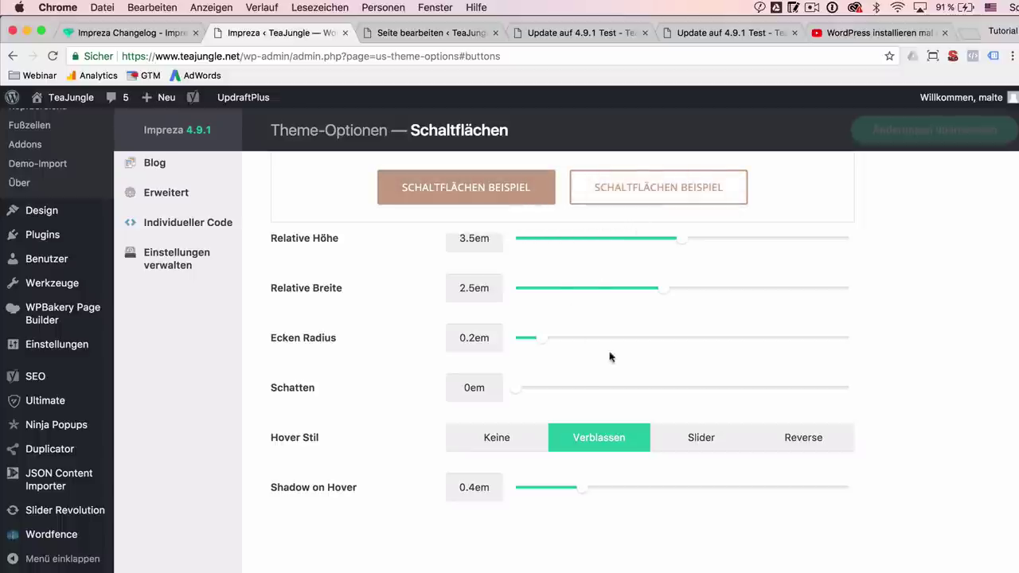
pyautogui.scroll(8, 626, 307)
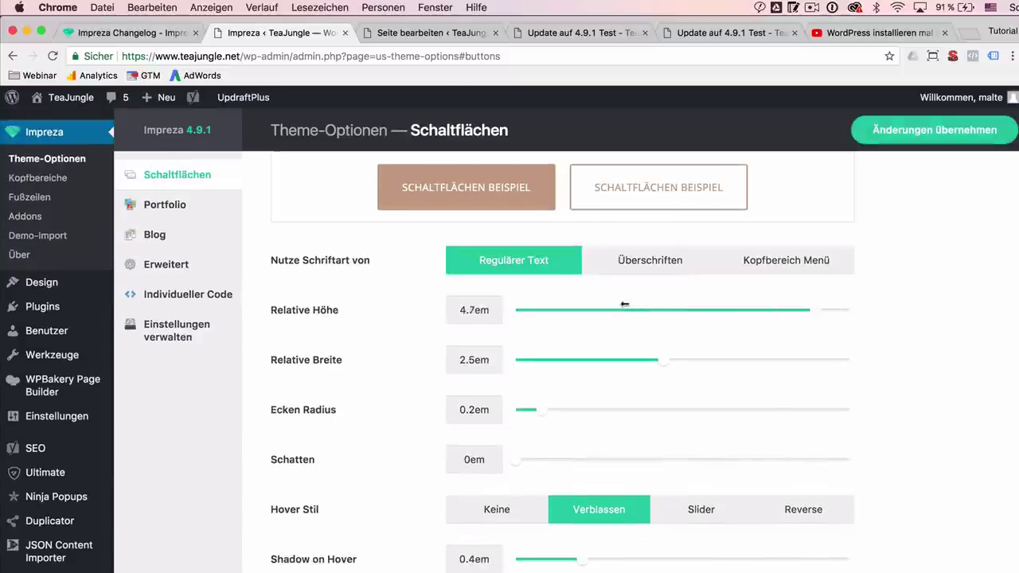
pyautogui.scroll(-5, 626, 308)
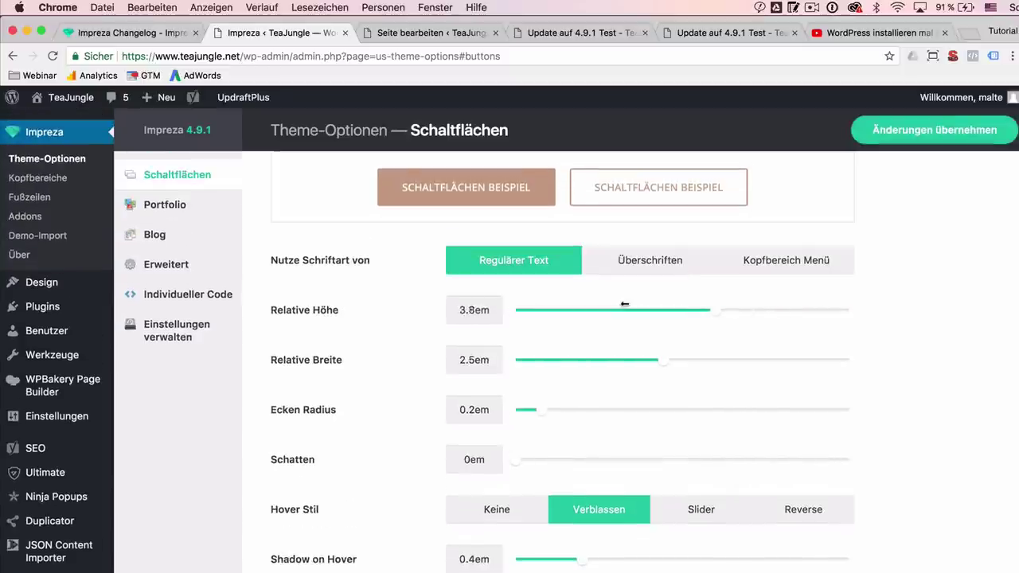
pyautogui.scroll(6, 868, 306)
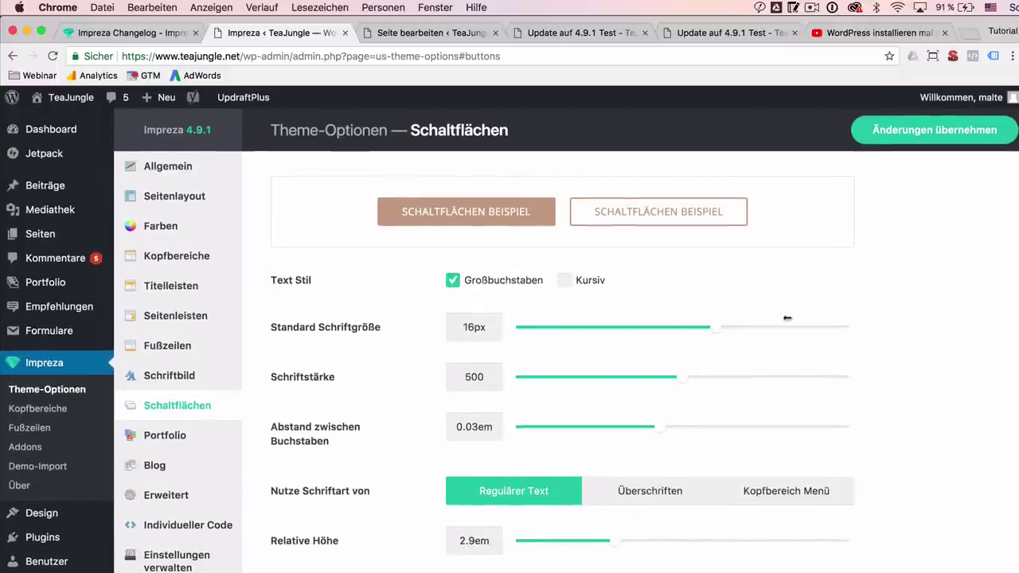
pyautogui.click(876, 131)
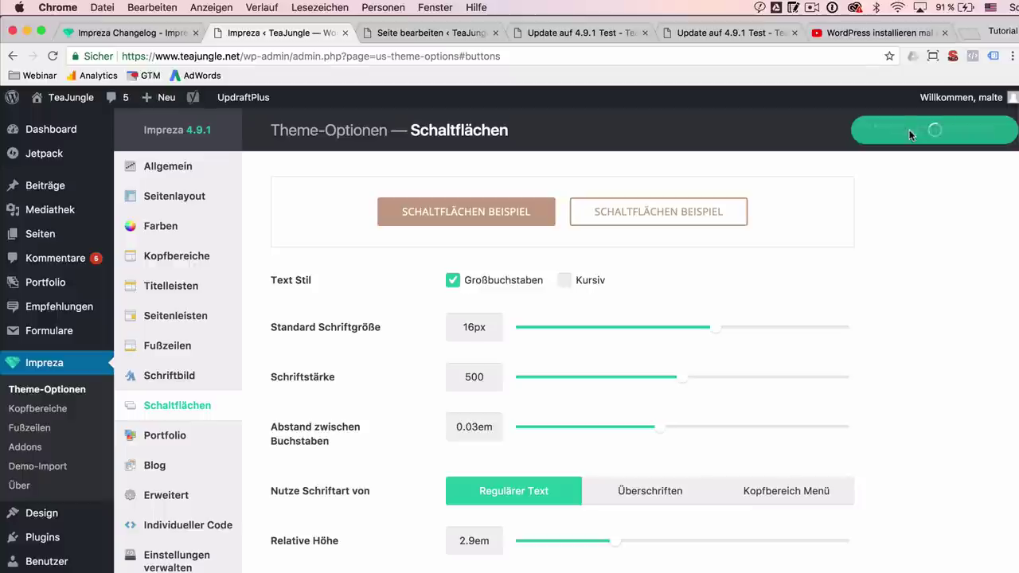
pyautogui.click(546, 29)
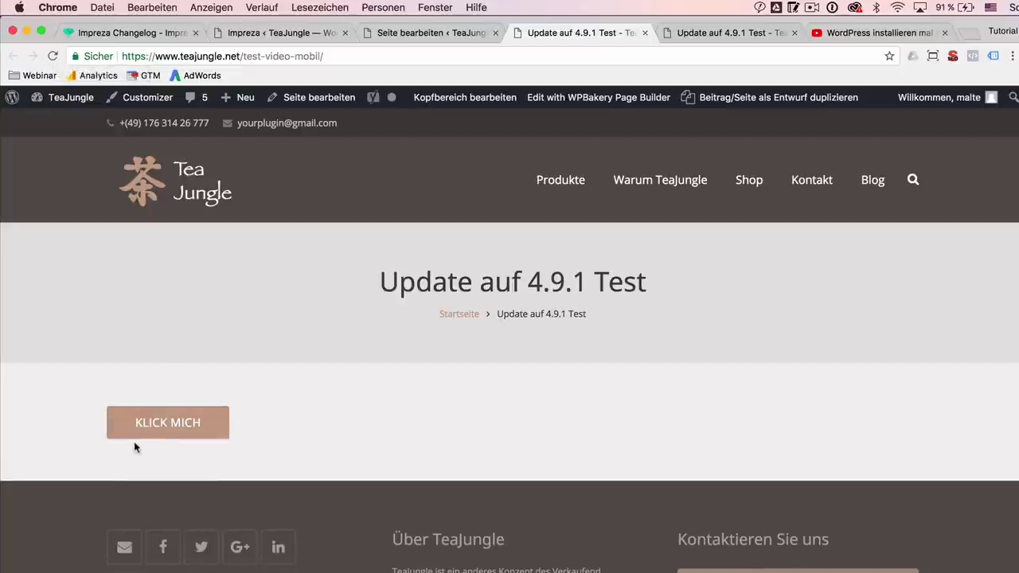
# Return to the Schaltflächen theme options and set Shadow on Hover to 0.9em.
pyautogui.click(292, 33)
pyautogui.scroll(-5, 417, 415)
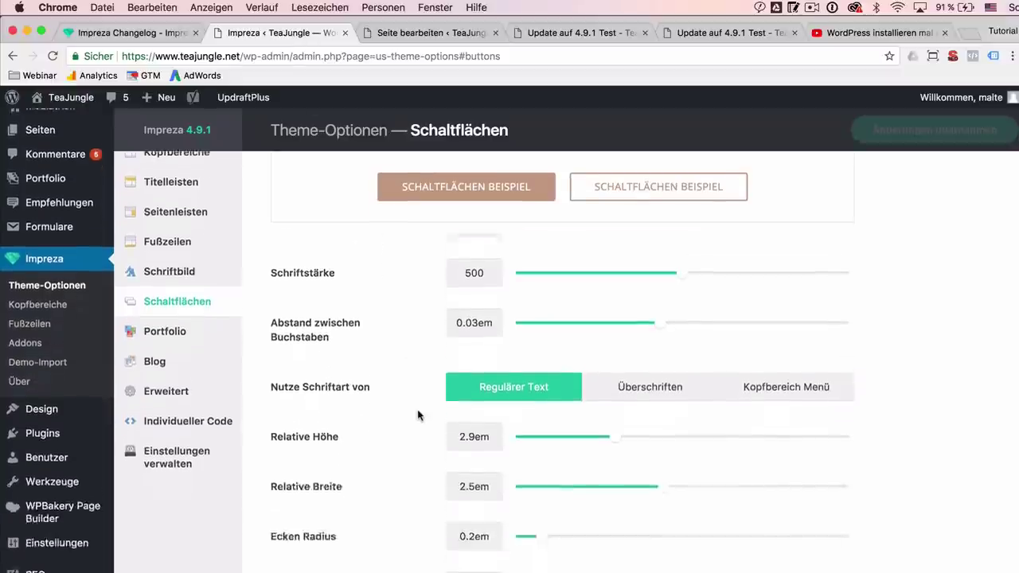
pyautogui.scroll(-4, 418, 415)
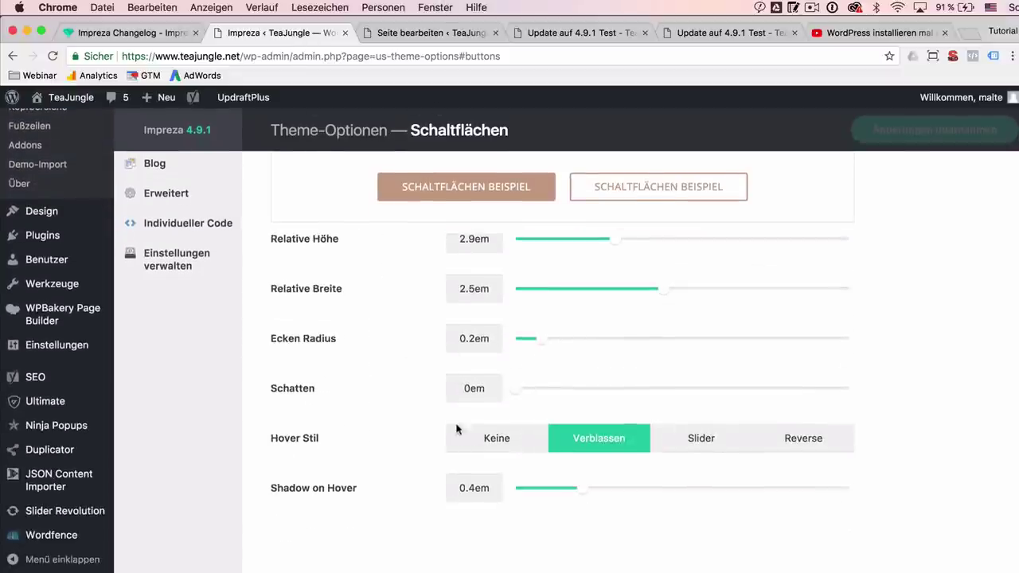
pyautogui.moveTo(584, 488); pyautogui.dragTo(660, 487)
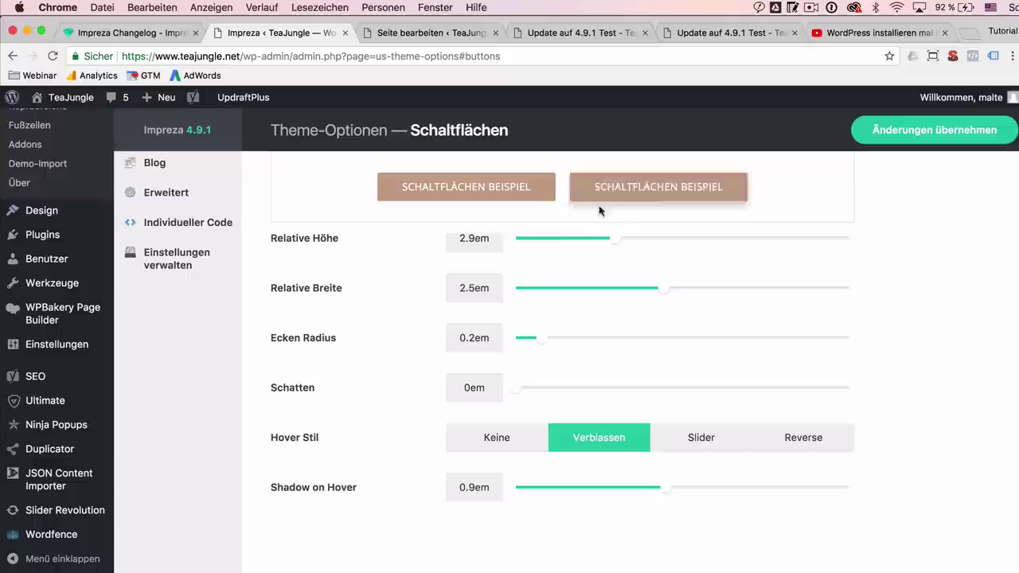
# Save the buttons with the Reverse hover style, and try the Slider and Verblassen styles on the example buttons.
pyautogui.scroll(2, 599, 211)
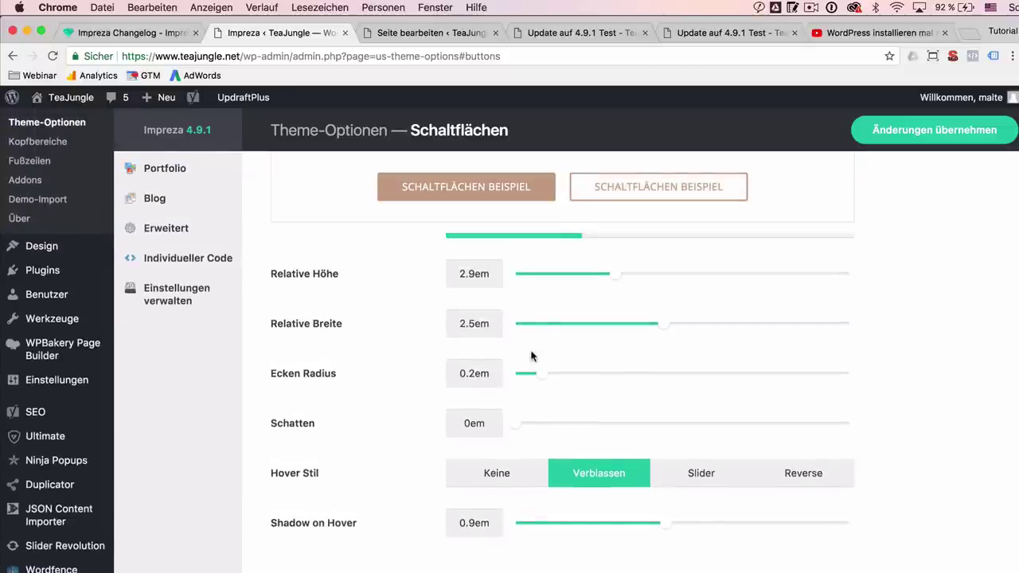
pyautogui.click(842, 482)
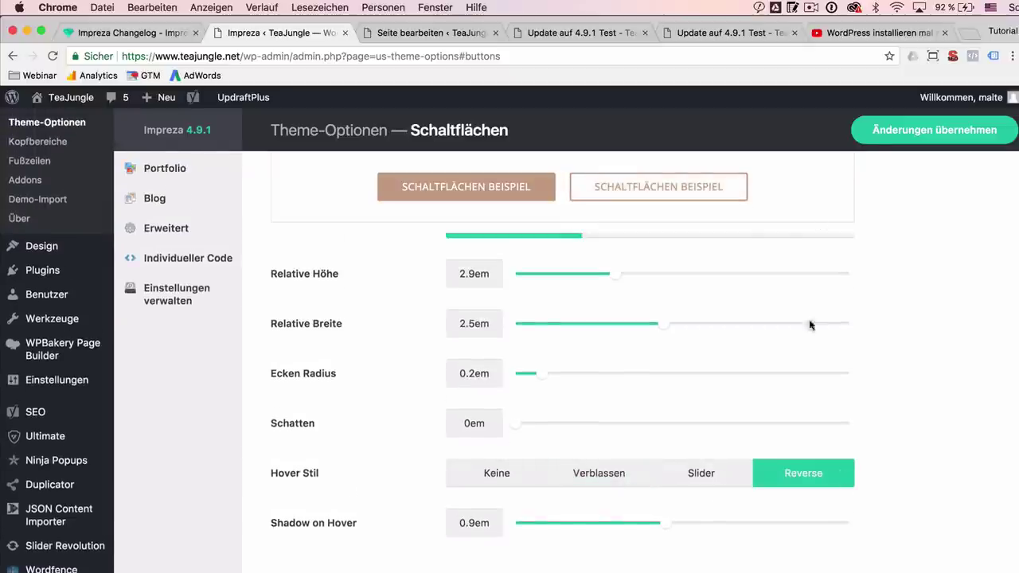
pyautogui.click(889, 140)
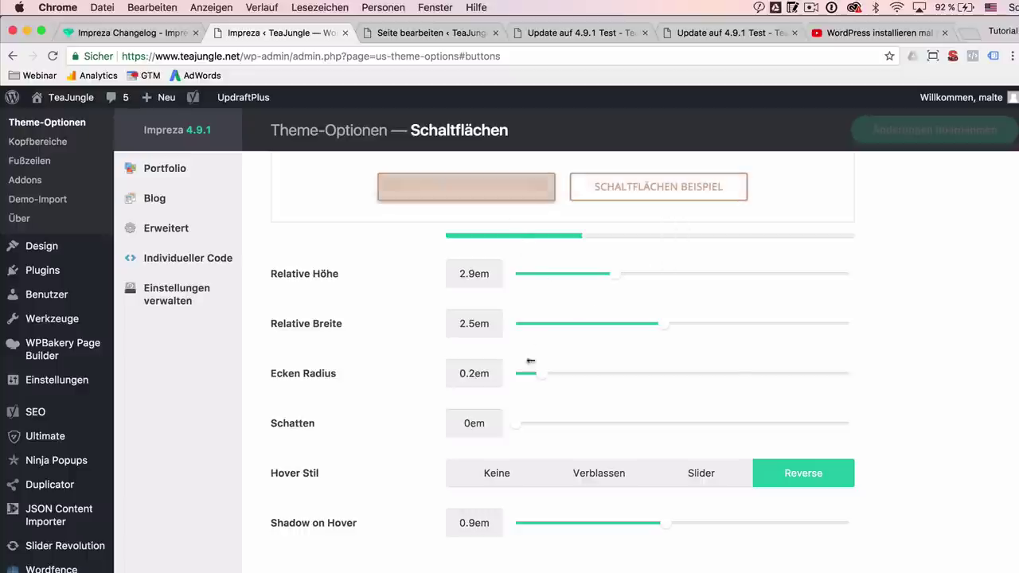
pyautogui.click(711, 471)
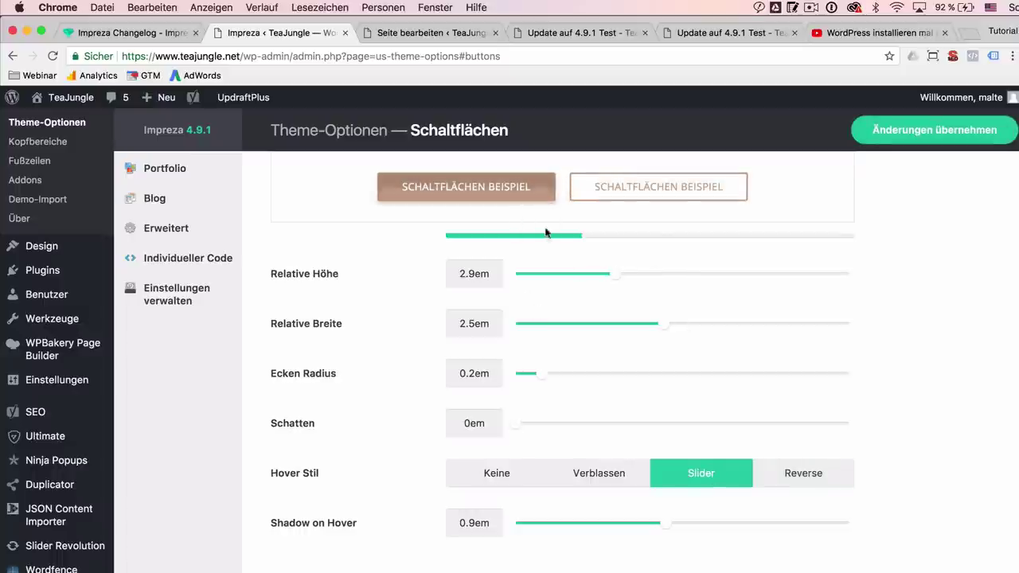
pyautogui.click(601, 487)
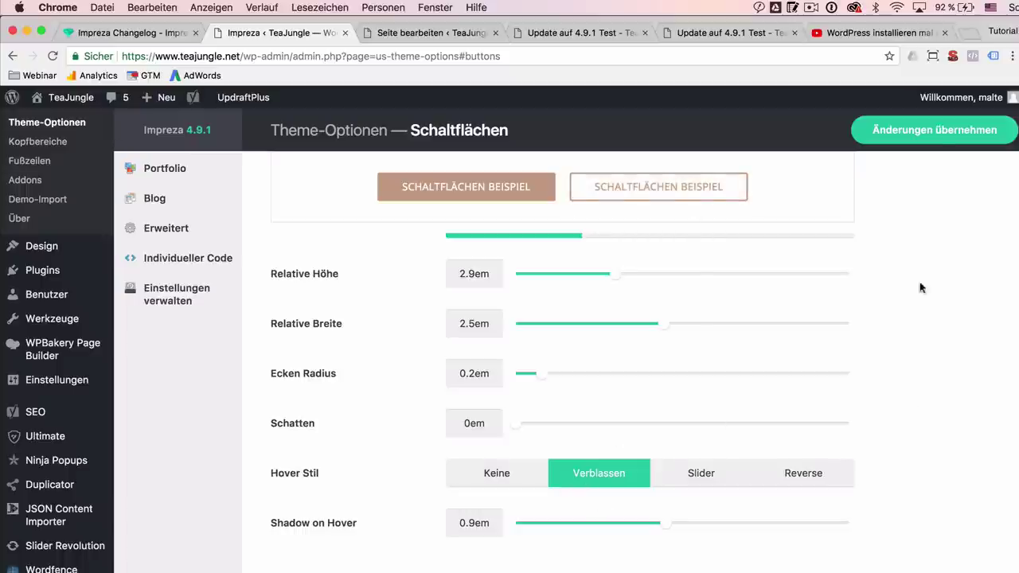
# Set the Hover Stil to Keine and Shadow on Hover to 0em, and save the theme options.
pyautogui.click(506, 472)
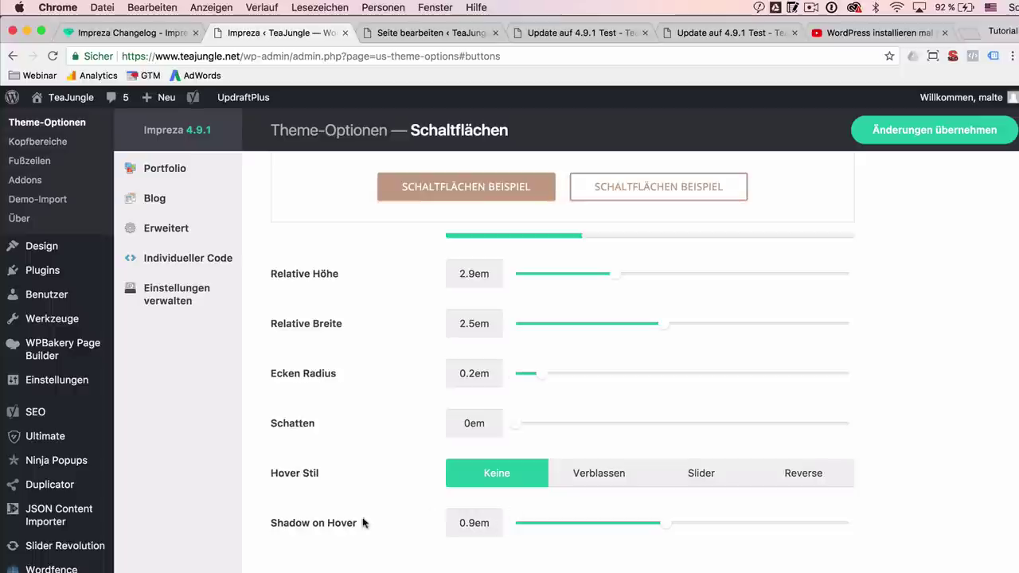
pyautogui.tripleClick(332, 533)
pyautogui.click(544, 523)
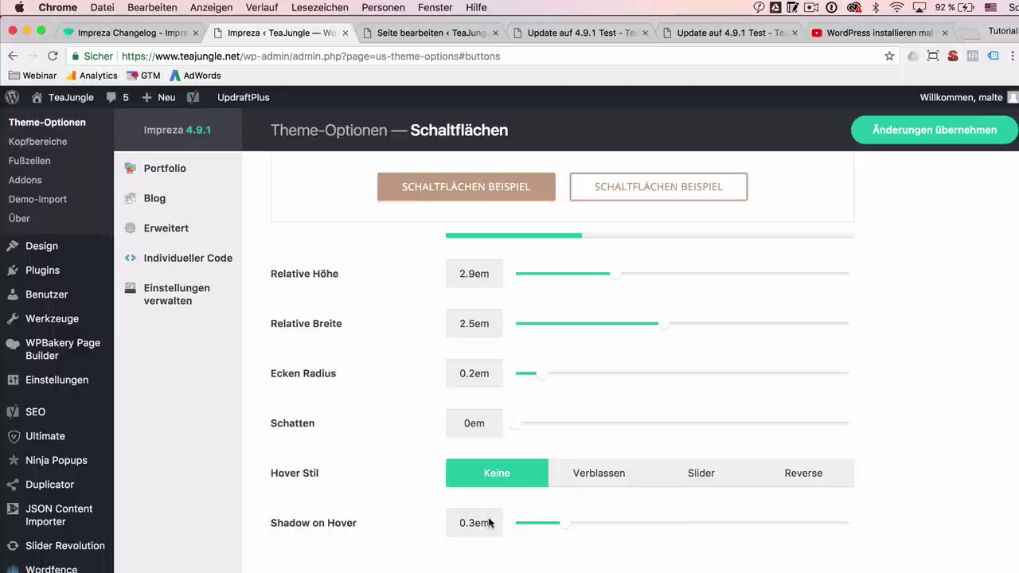
pyautogui.moveTo(546, 526); pyautogui.dragTo(507, 528)
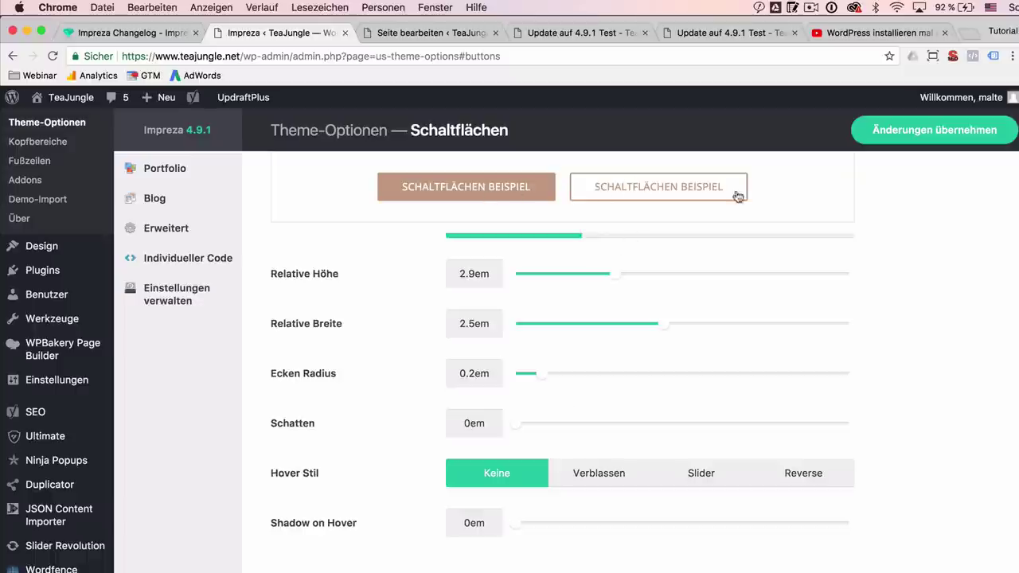
pyautogui.click(912, 130)
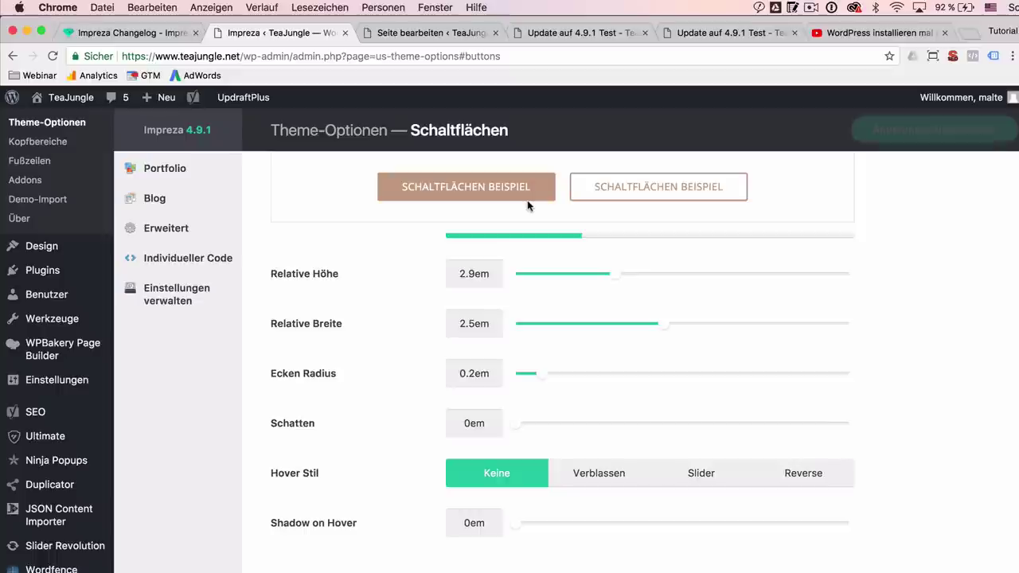
# Return to the Impreza changelog and highlight the Version 4.9 entry about disabling schema.org markup.
pyautogui.click(113, 33)
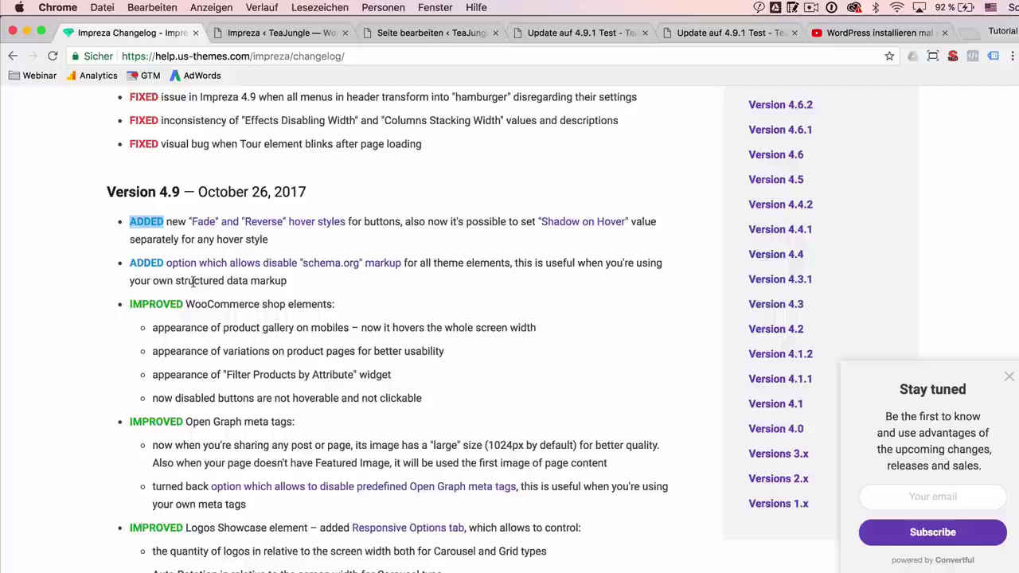
pyautogui.scroll(-1, 191, 280)
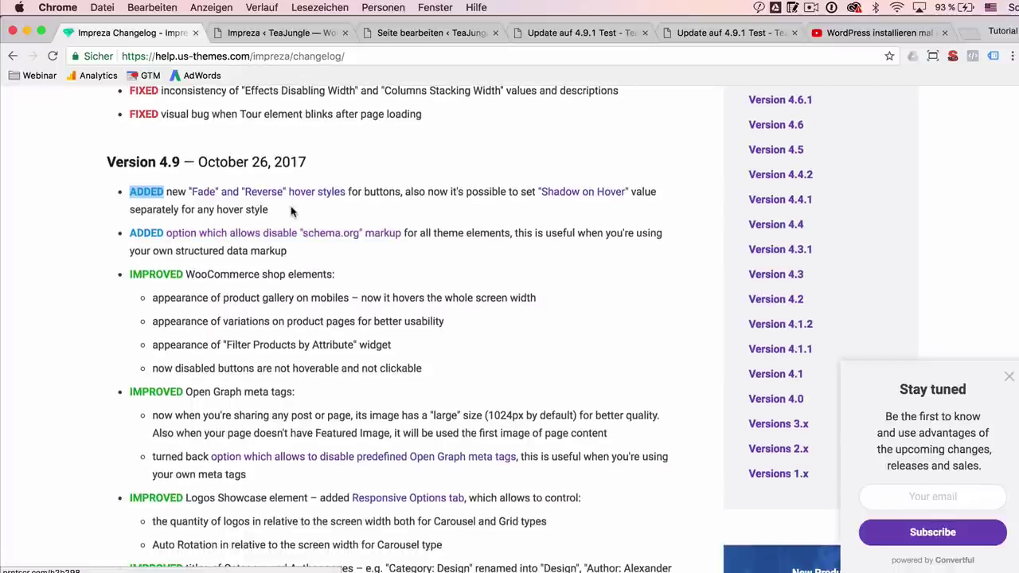
pyautogui.scroll(-1, 289, 196)
pyautogui.tripleClick(271, 231)
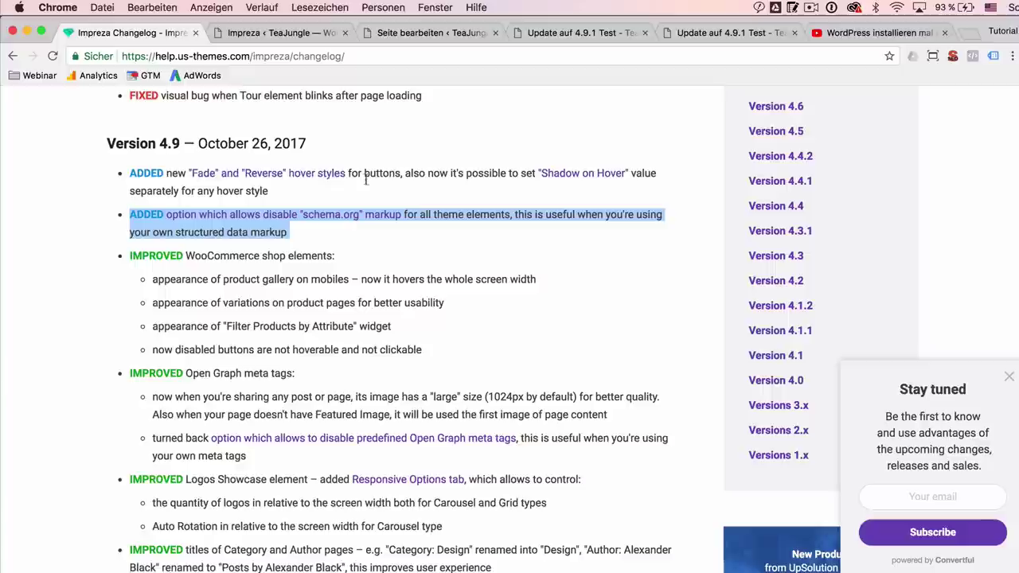
# Search YouTube for schema.org, look through the video results, and close YouTube.
pyautogui.click(271, 36)
pyautogui.scroll(5, 151, 260)
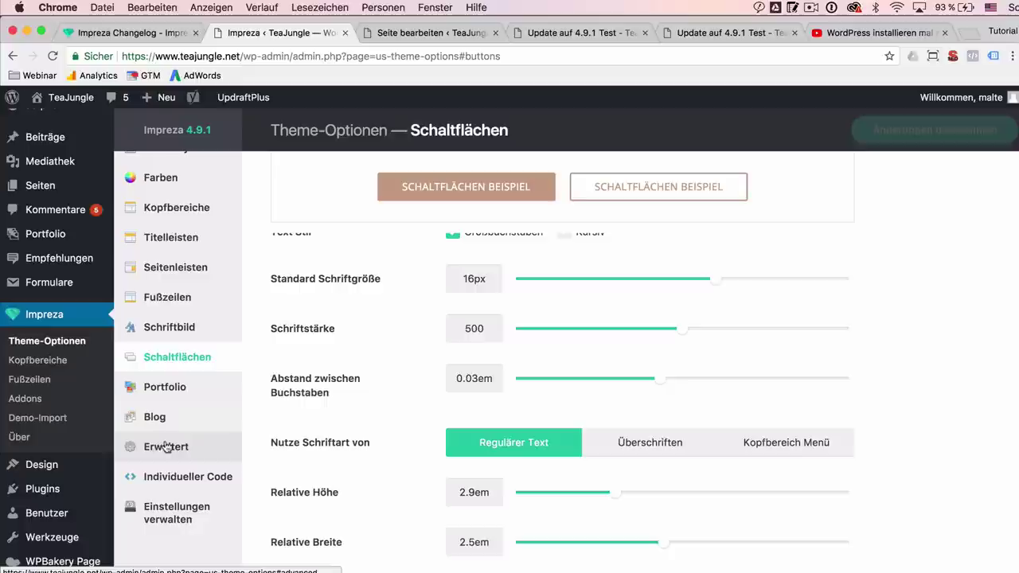
pyautogui.click(876, 32)
pyautogui.click(276, 105)
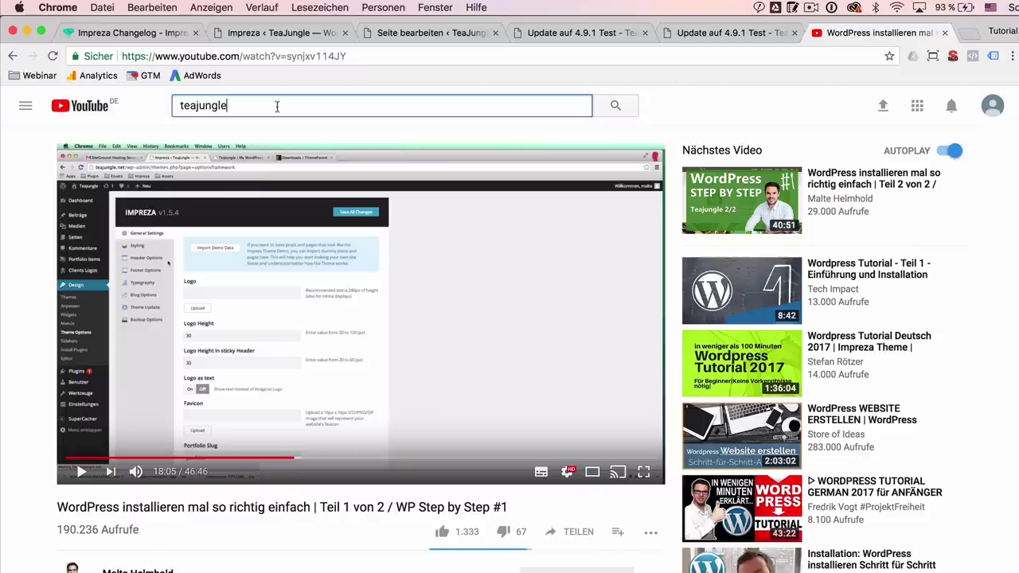
pyautogui.press('super+a')
pyautogui.write('schema.org')
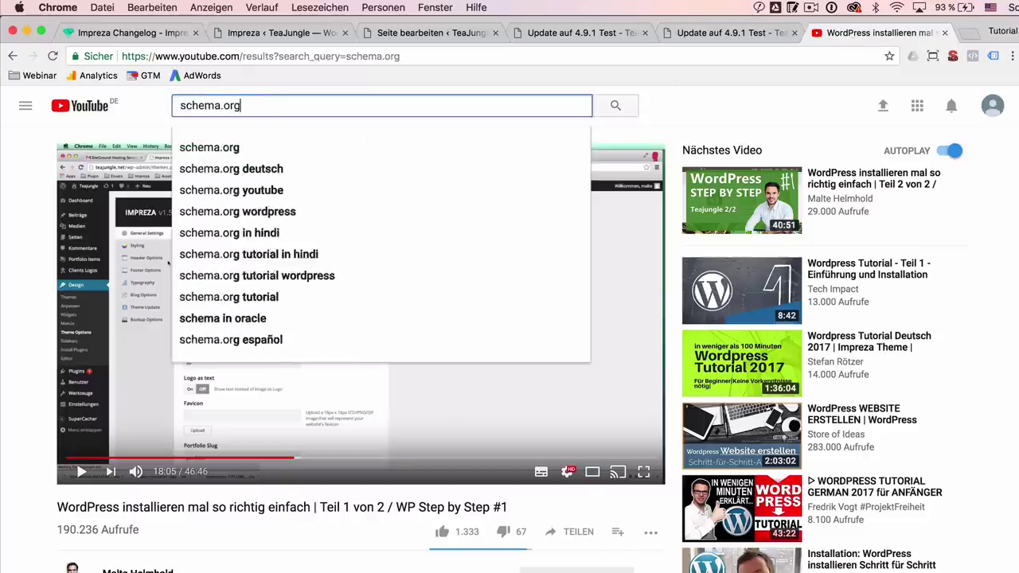
pyautogui.press('Return')
pyautogui.scroll(-3, 269, 461)
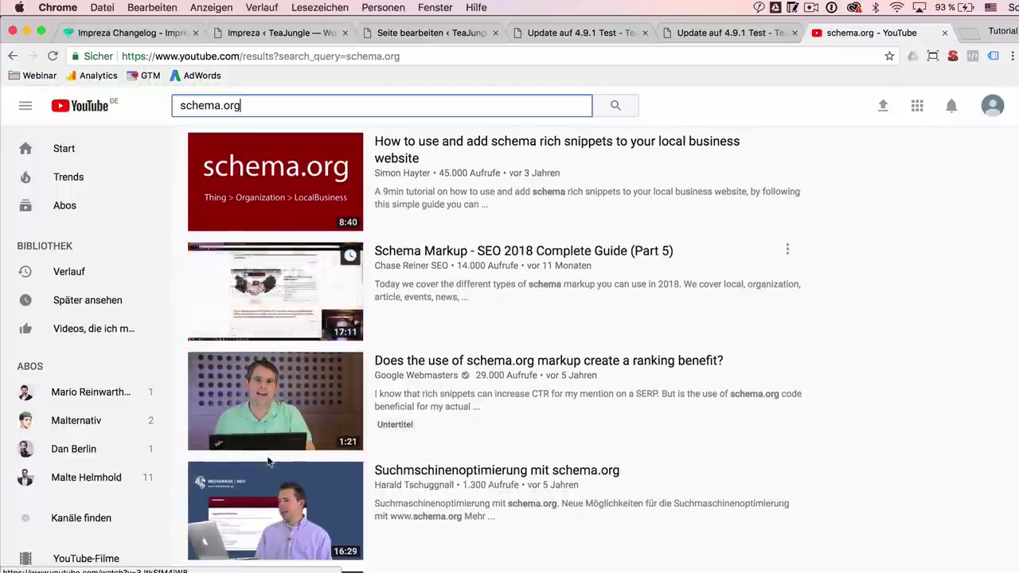
pyautogui.scroll(-1, 291, 359)
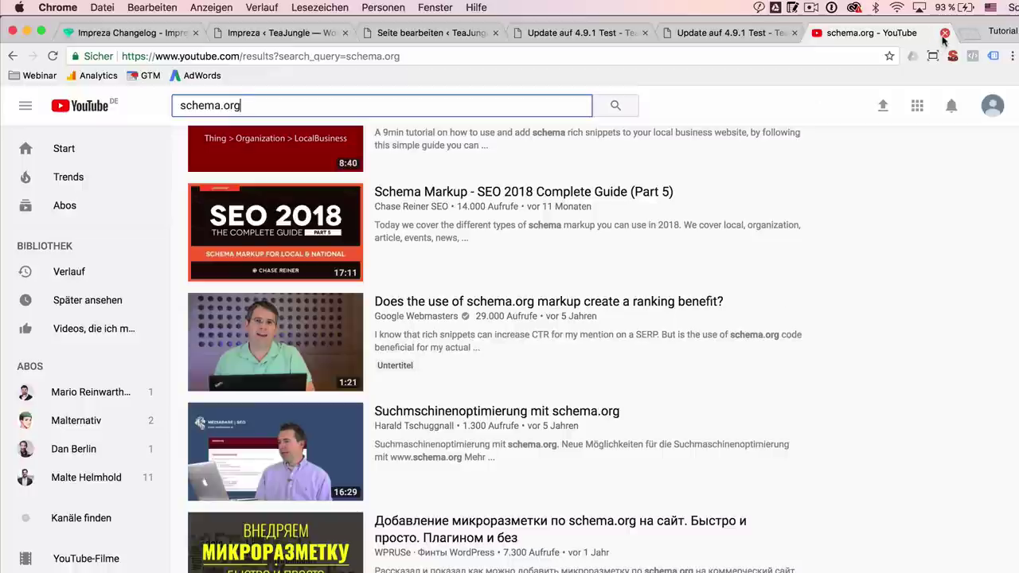
pyautogui.click(944, 34)
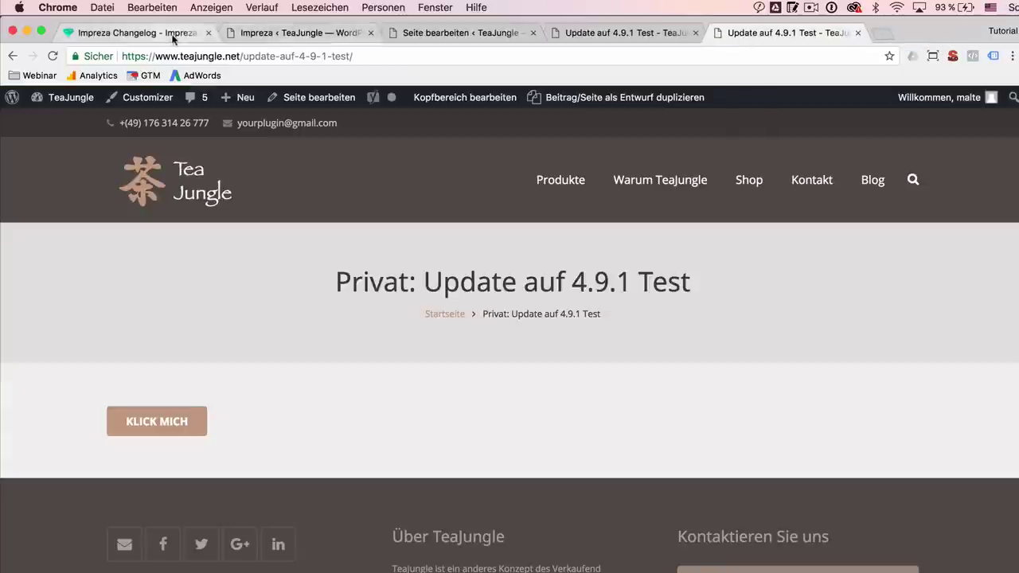
# Open the Erweitert section of the theme options and switch Schema.org markup off and back on.
pyautogui.click(262, 33)
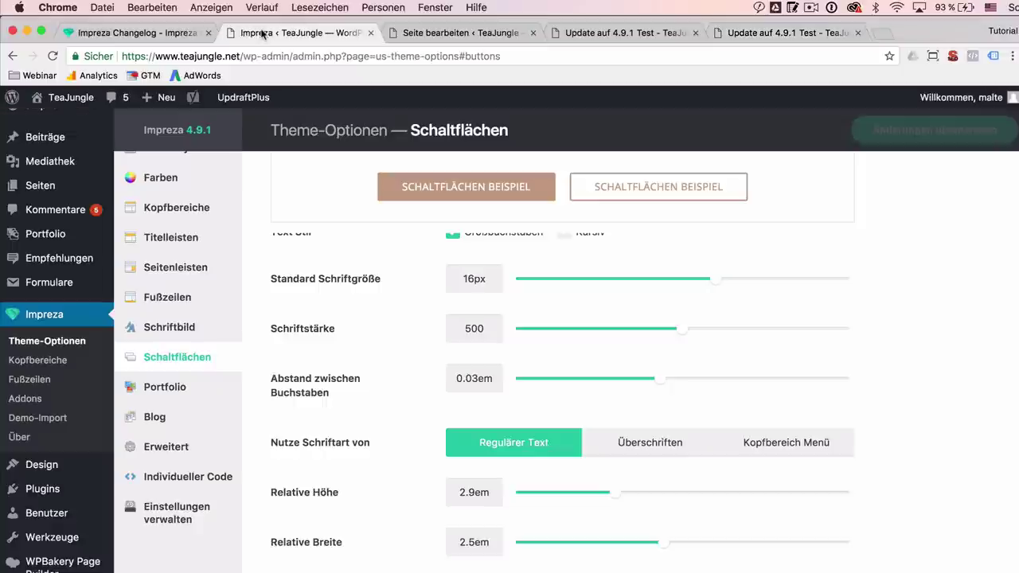
pyautogui.scroll(2, 159, 375)
pyautogui.scroll(-1, 160, 375)
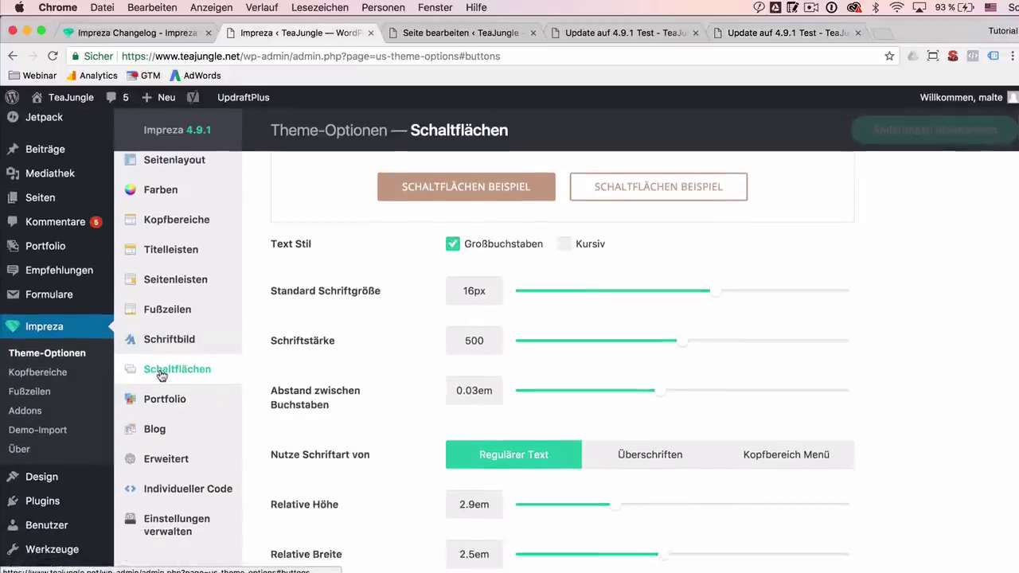
pyautogui.scroll(1, 161, 375)
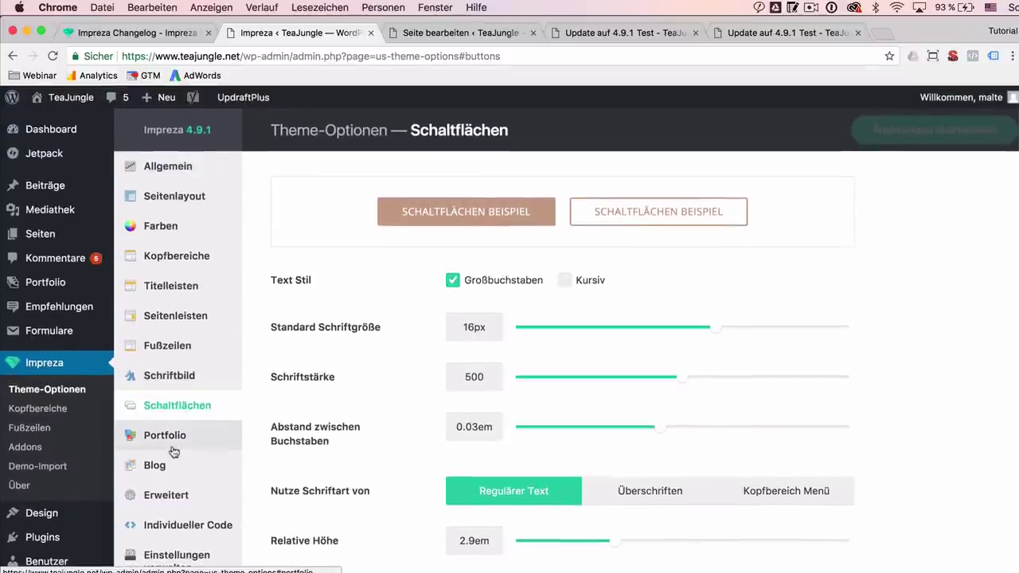
pyautogui.scroll(-2, 179, 430)
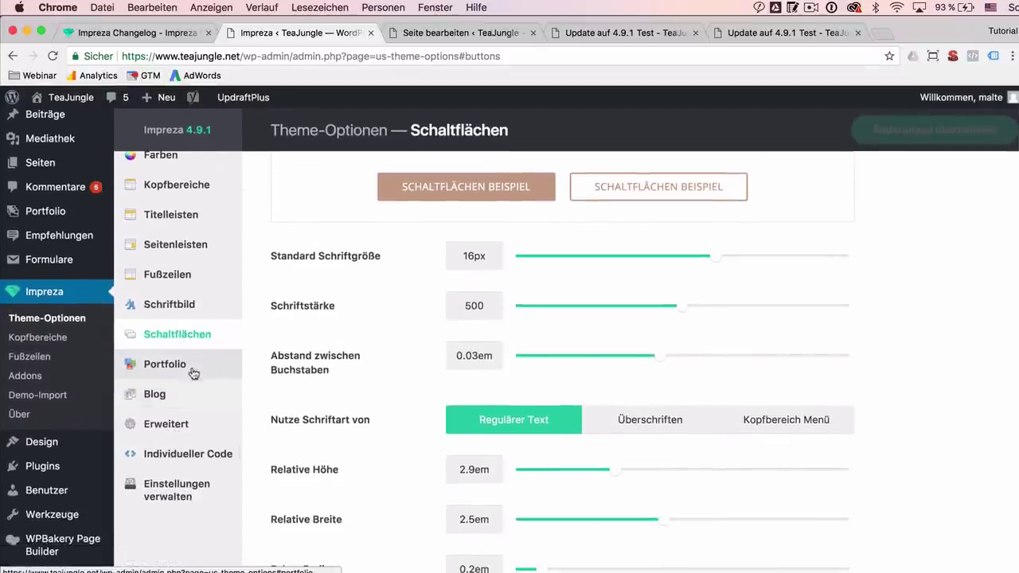
pyautogui.click(161, 431)
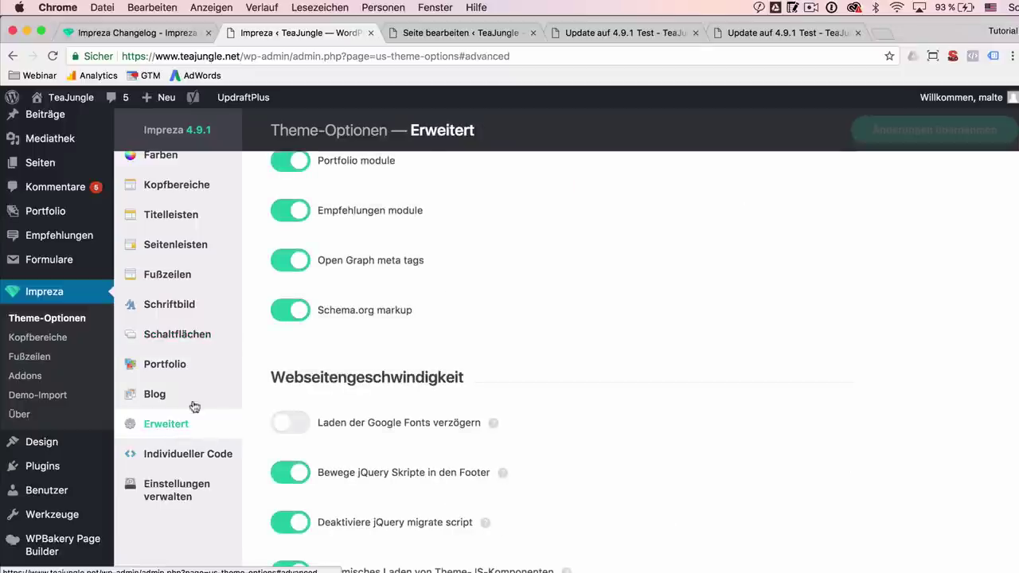
pyautogui.click(291, 312)
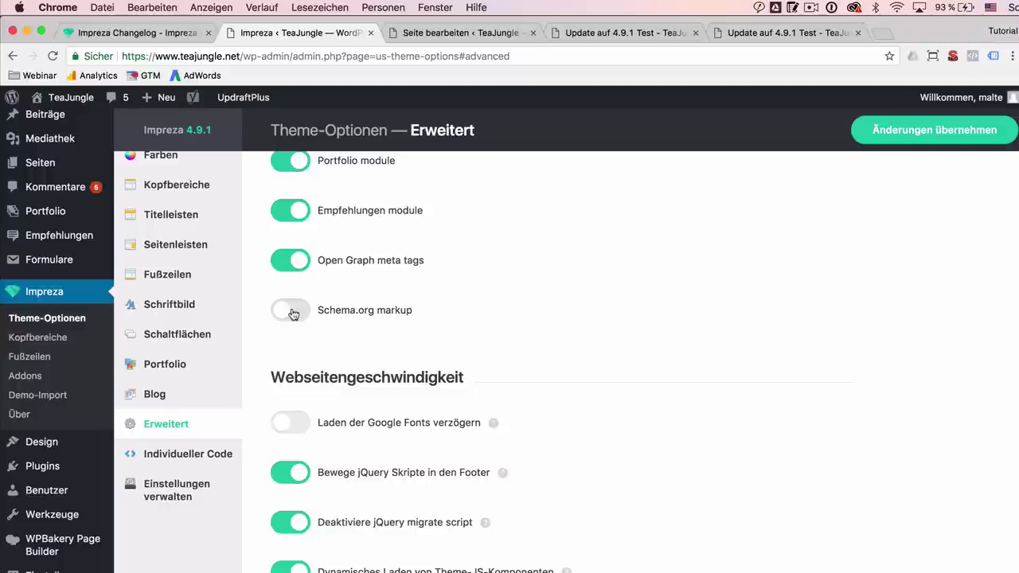
pyautogui.click(293, 313)
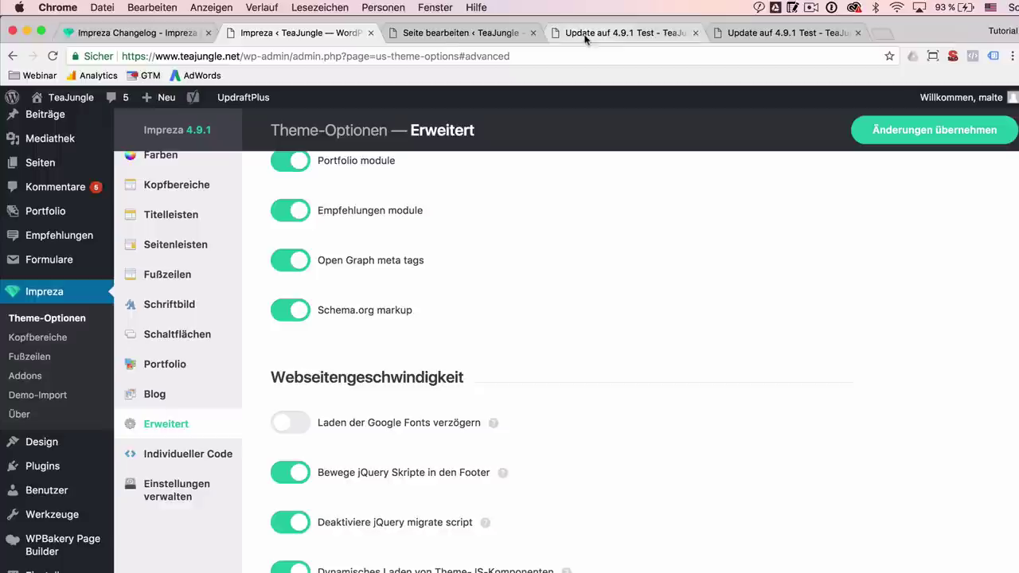
# Review the Version 4.9 changelog, highlighting the WooCommerce shop elements and Open Graph meta tags headings.
pyautogui.click(121, 32)
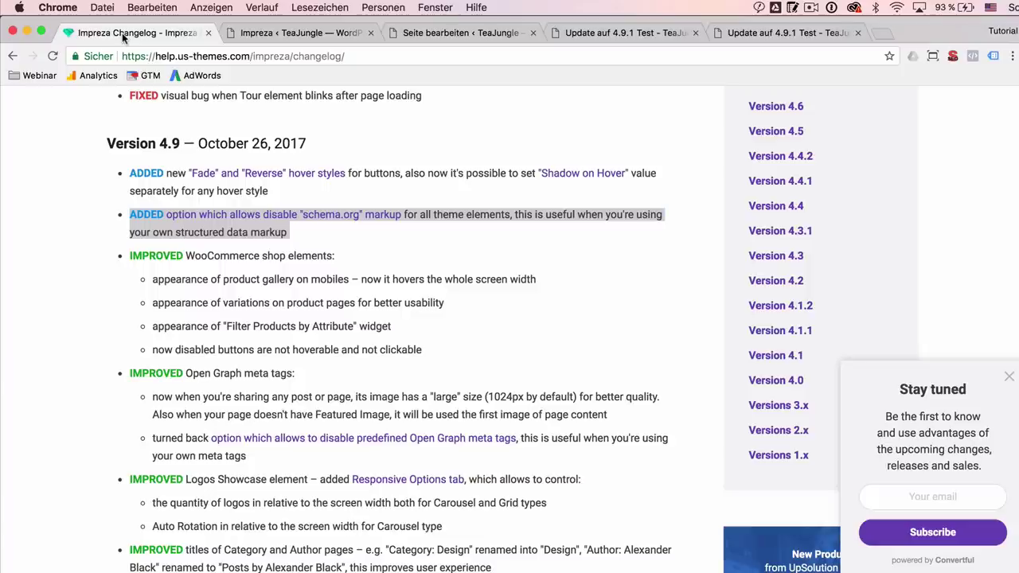
pyautogui.scroll(-3, 162, 322)
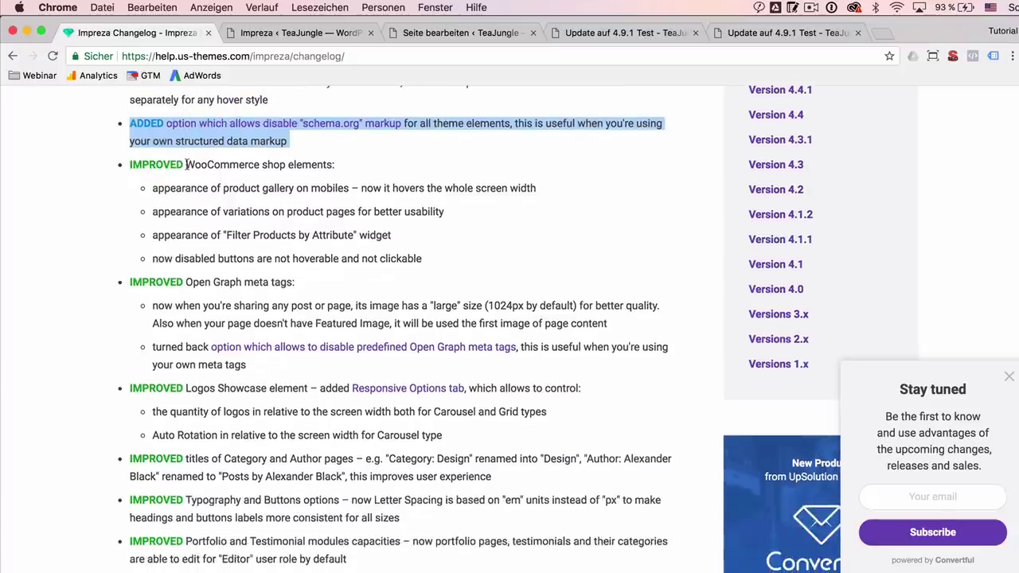
pyautogui.moveTo(185, 164); pyautogui.dragTo(344, 169)
pyautogui.scroll(-1, 253, 195)
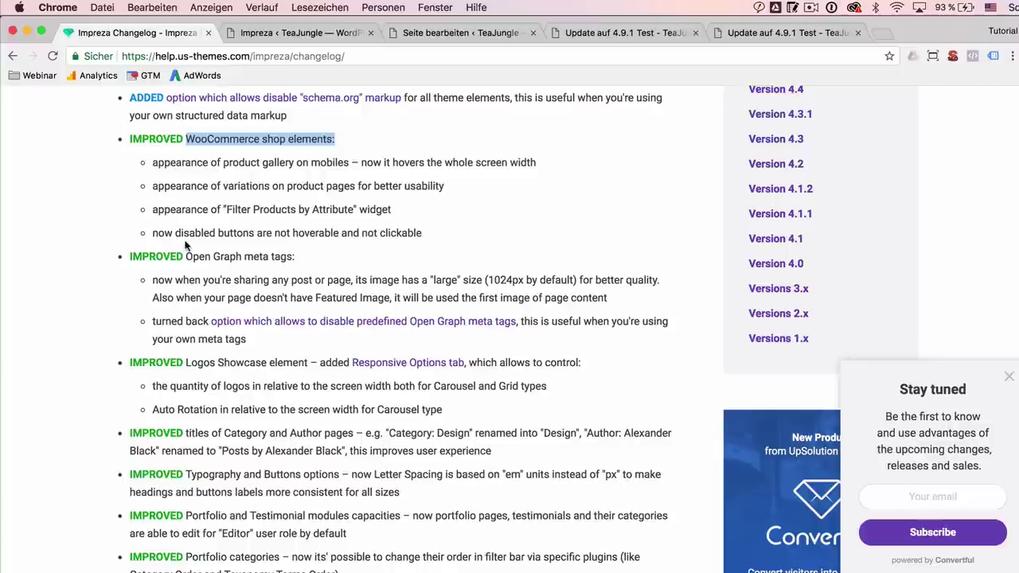
pyautogui.scroll(-2, 185, 245)
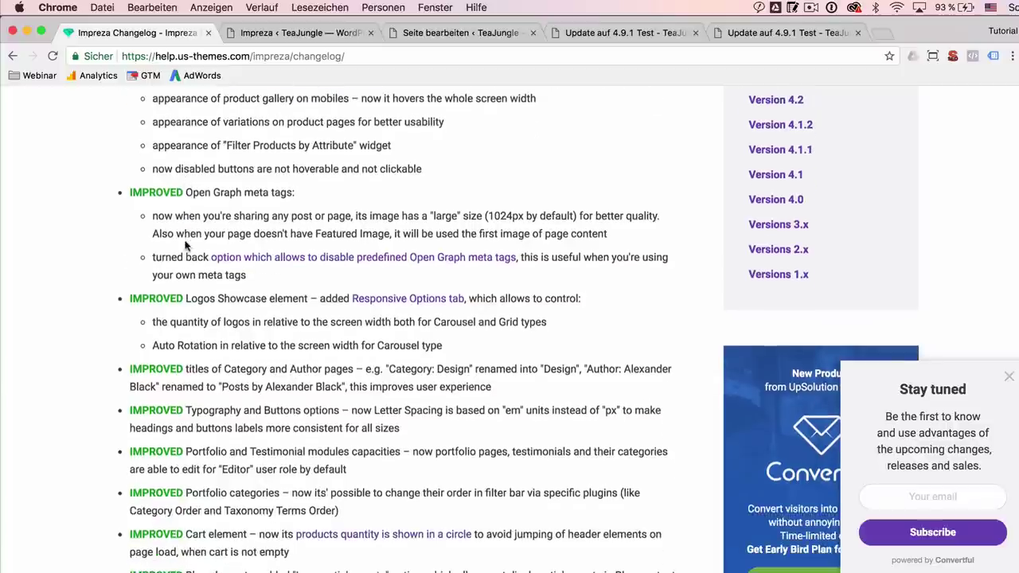
pyautogui.moveTo(190, 192); pyautogui.dragTo(296, 194)
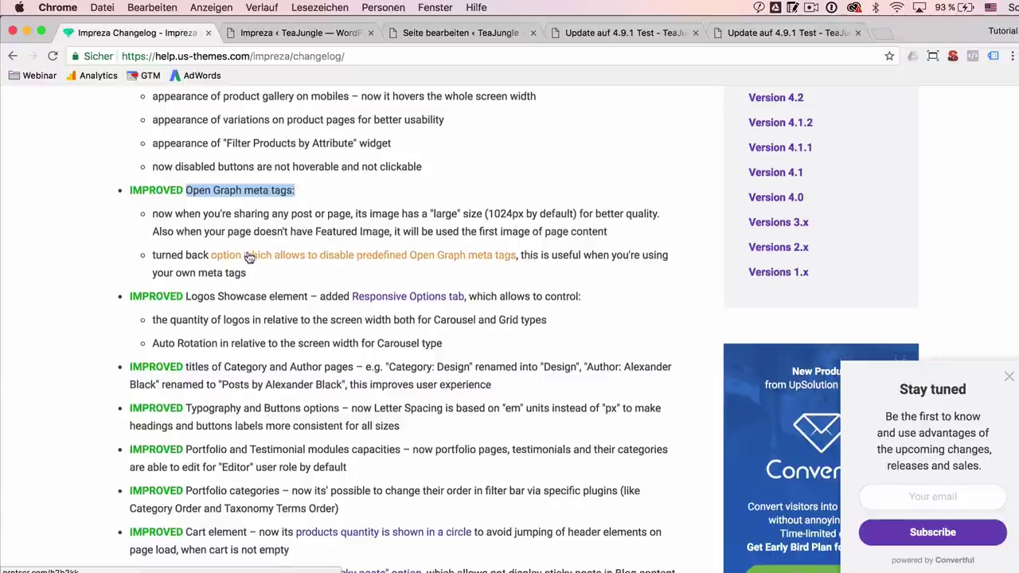
pyautogui.scroll(-1, 246, 252)
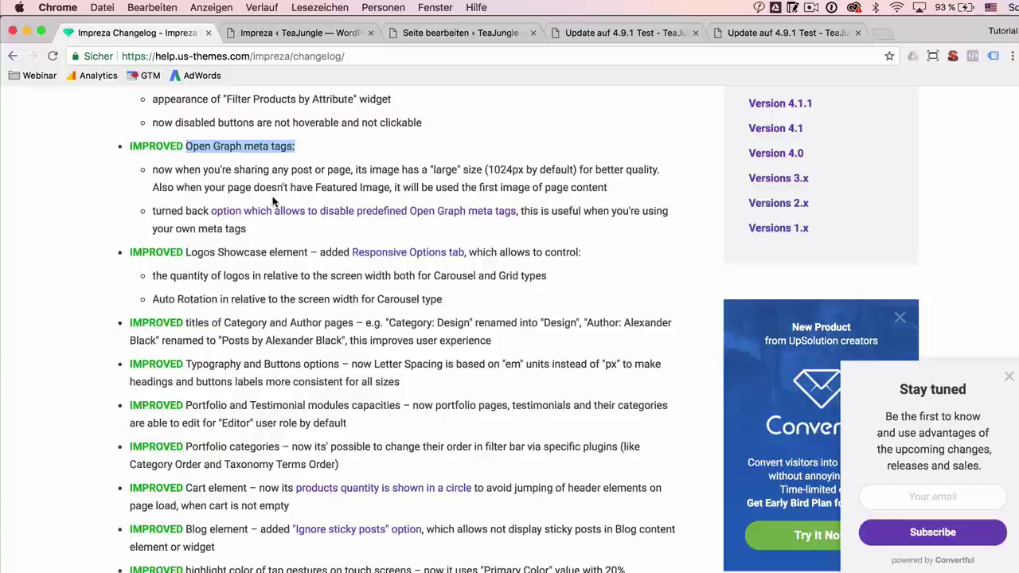
# In the page editor of the test page, set DSC00959.jpg from the Mediathek as the Beitragsbild.
pyautogui.click(434, 33)
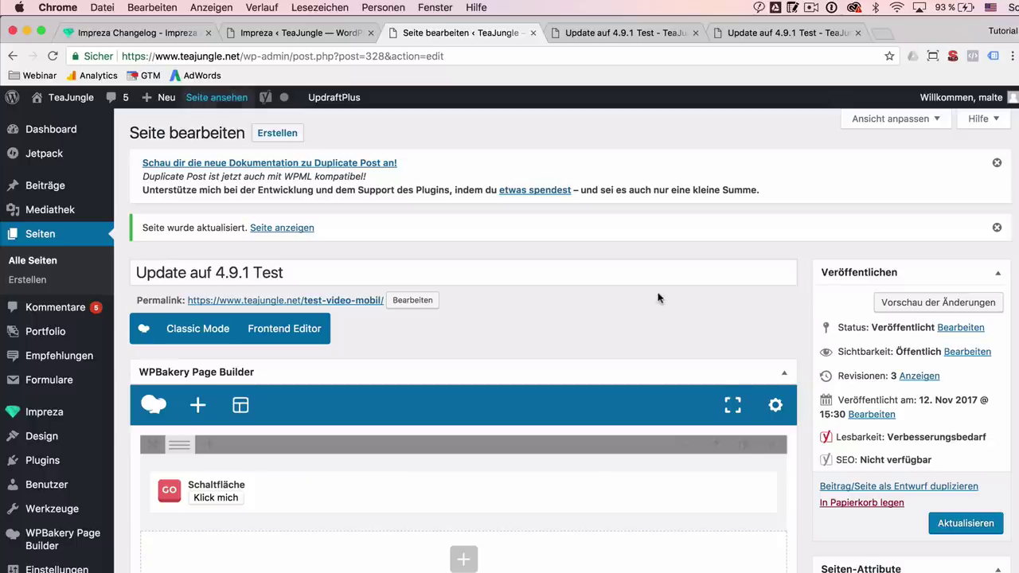
pyautogui.scroll(-3, 660, 295)
pyautogui.scroll(-10, 660, 296)
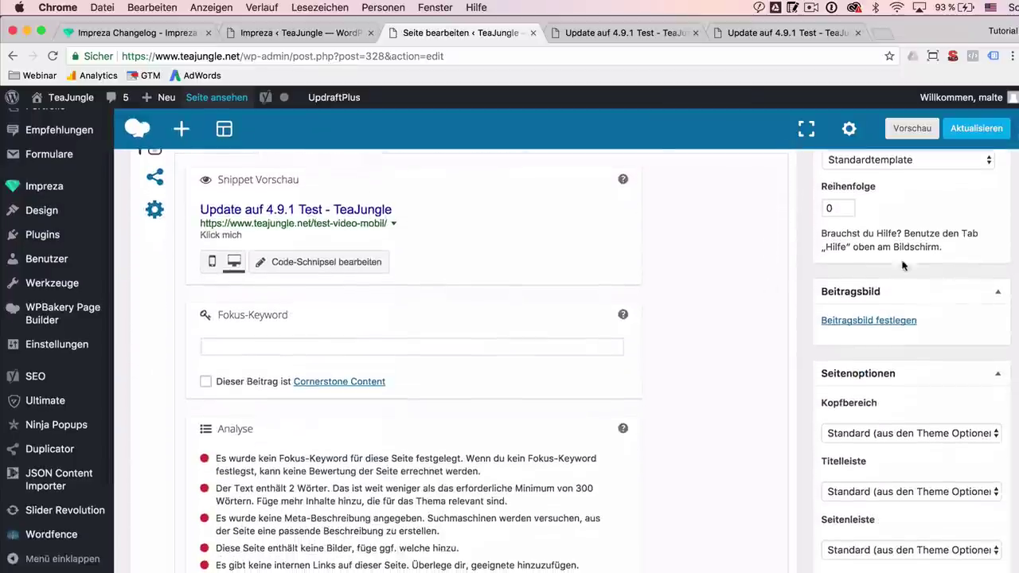
pyautogui.click(911, 320)
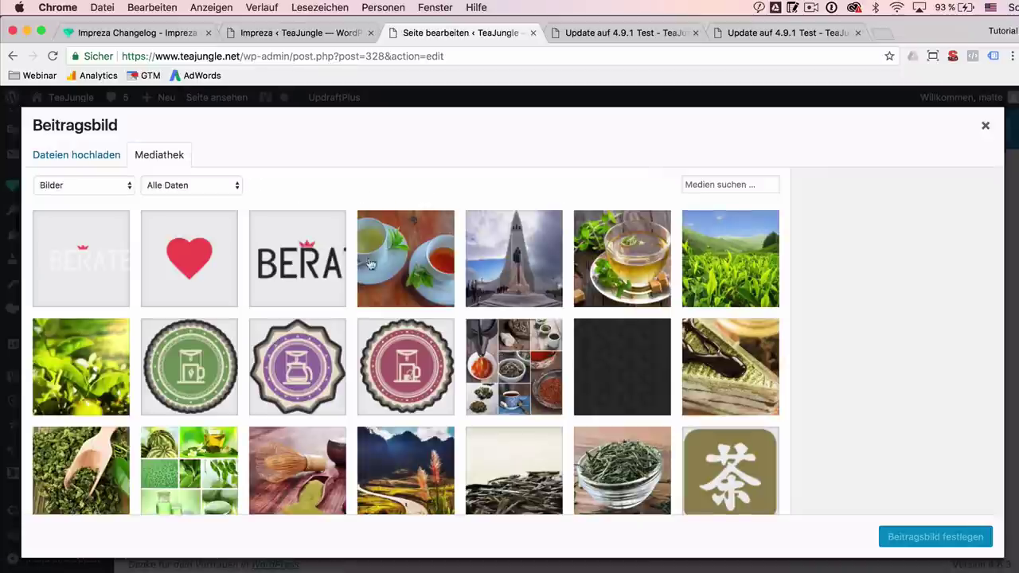
pyautogui.click(410, 265)
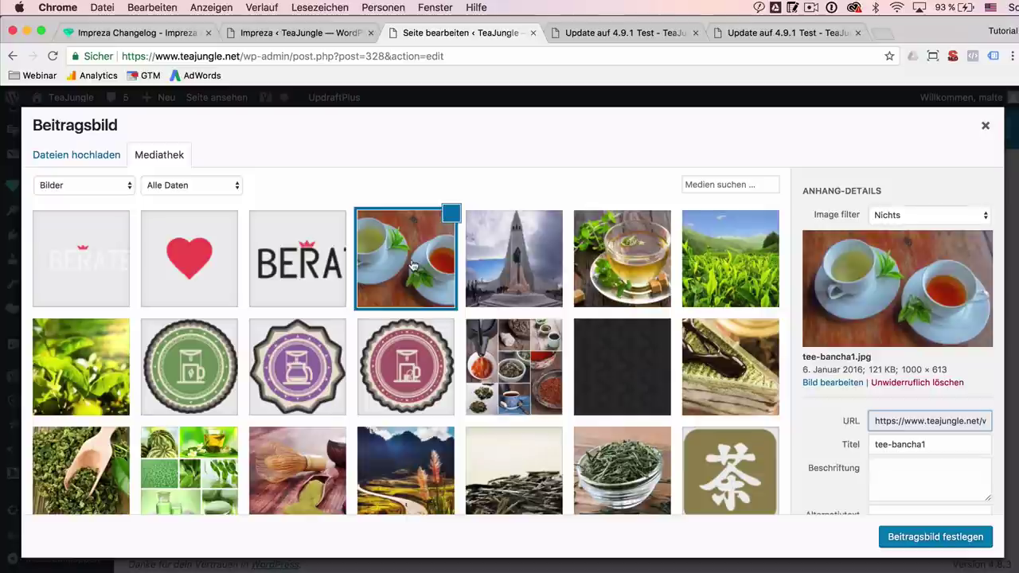
pyautogui.click(493, 269)
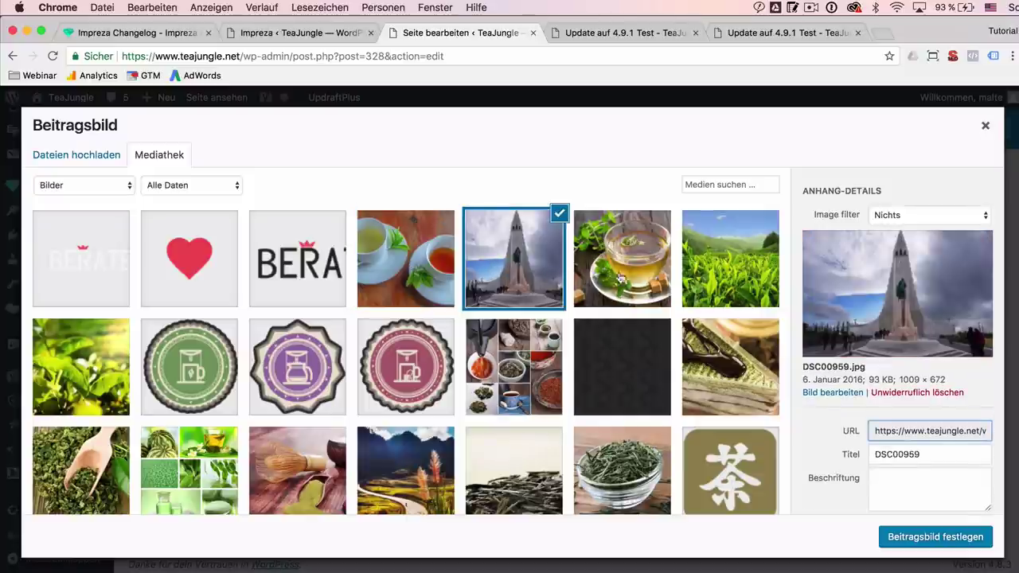
pyautogui.click(937, 541)
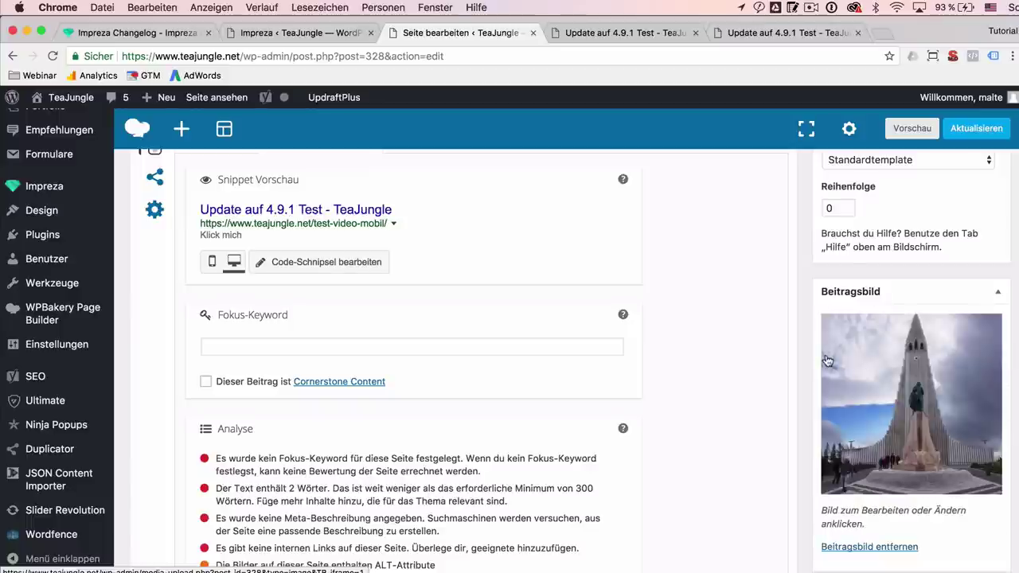
# Open the Facebook sharing settings in the page's Yoast SEO section and examine the Facebook Bild field.
pyautogui.scroll(-5, 827, 361)
pyautogui.scroll(-20, 828, 360)
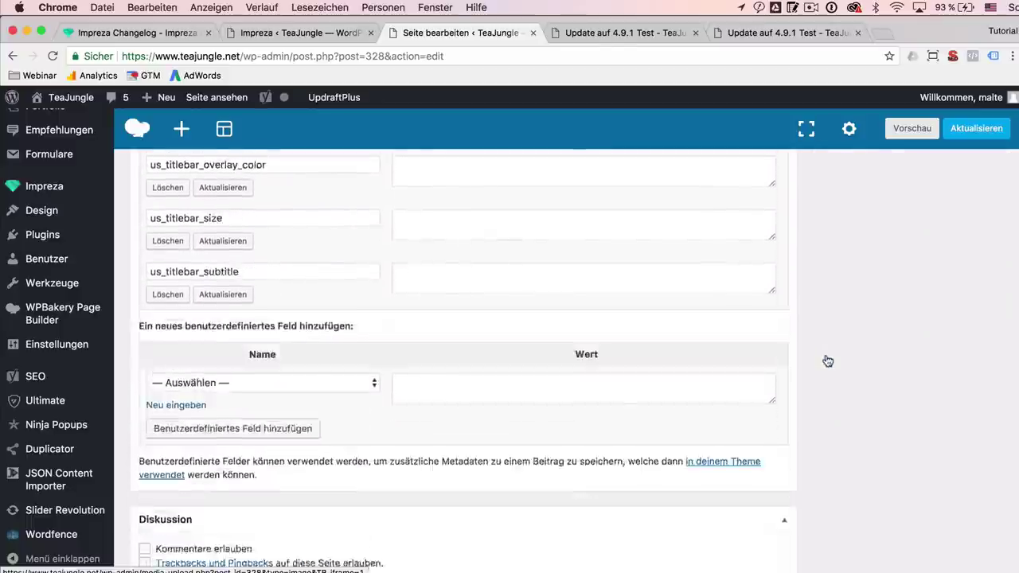
pyautogui.scroll(-5, 469, 337)
pyautogui.scroll(6, 469, 338)
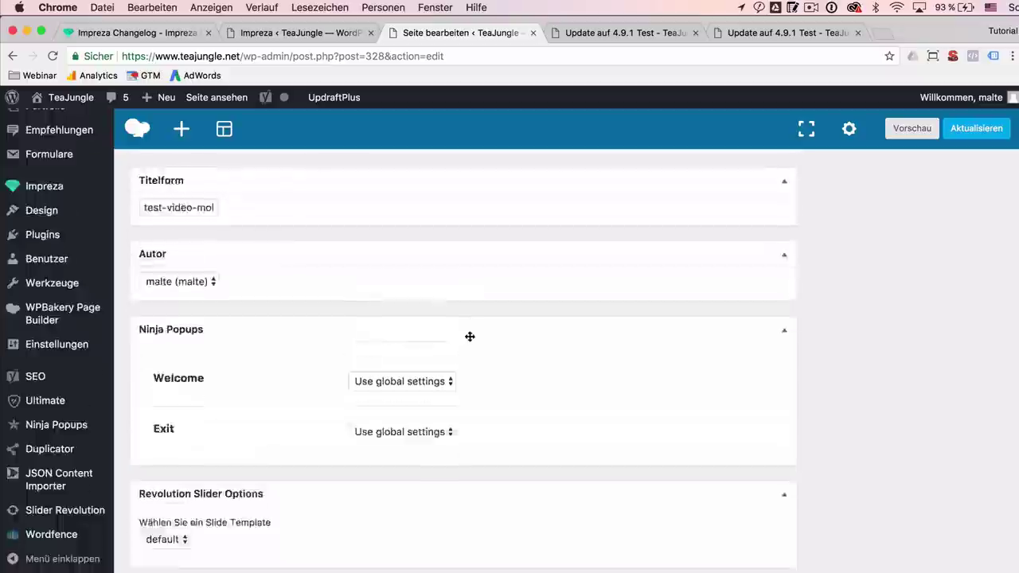
pyautogui.scroll(15, 468, 341)
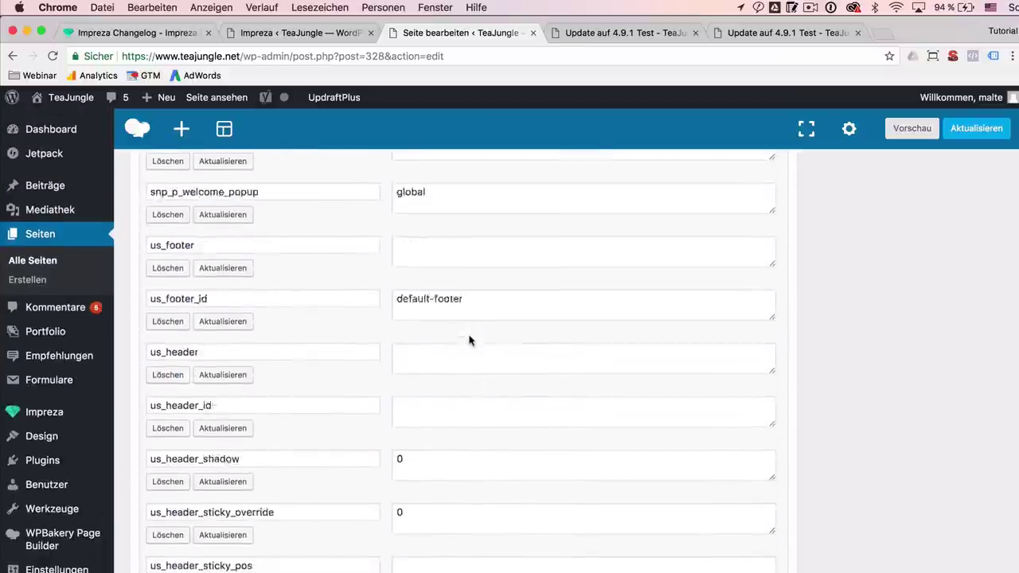
pyautogui.scroll(10, 469, 338)
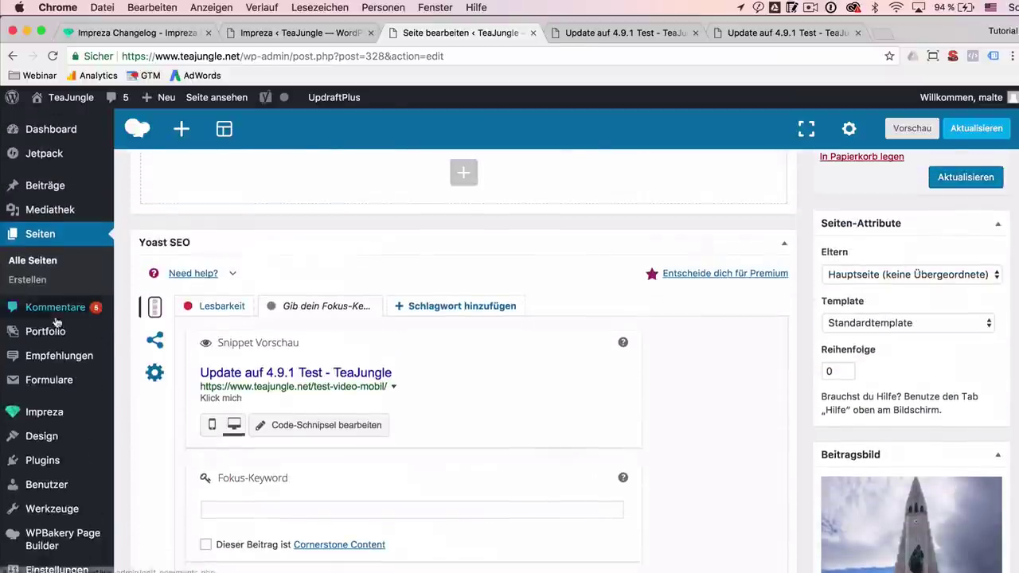
pyautogui.click(156, 341)
pyautogui.scroll(-5, 297, 396)
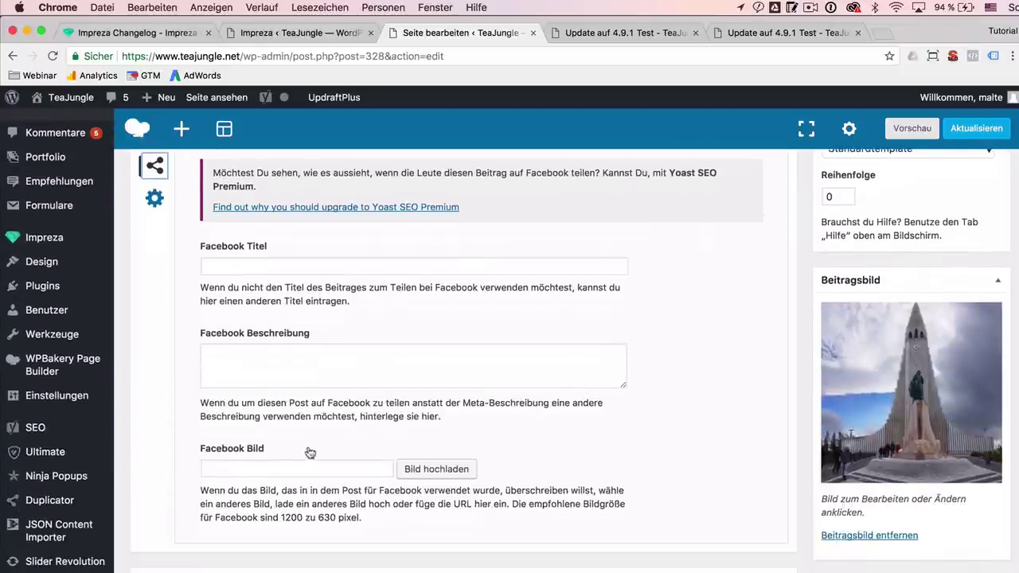
pyautogui.click(308, 467)
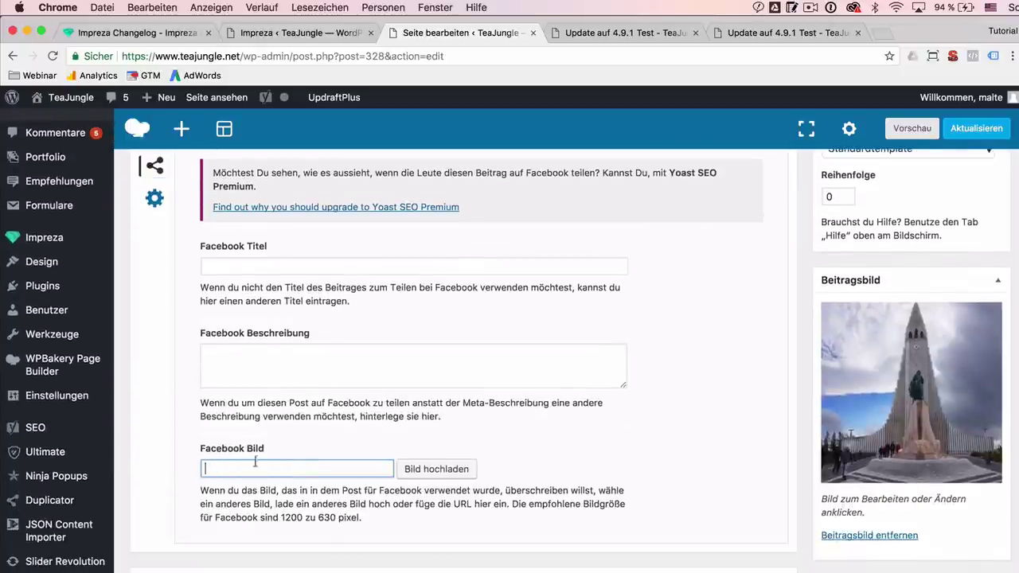
pyautogui.scroll(4, 443, 396)
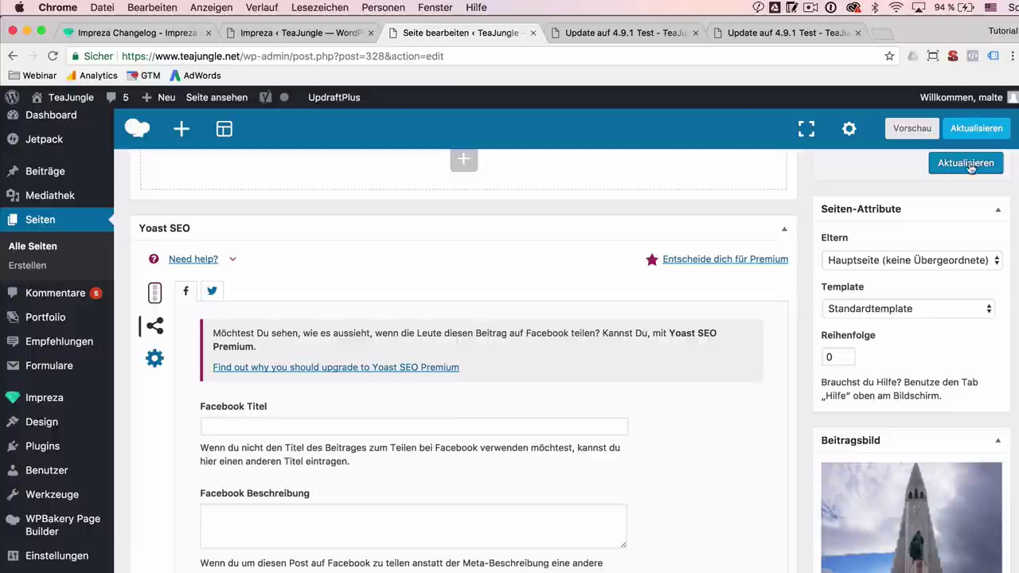
# Update the test page, open its live view in a new tab and copy its web address.
pyautogui.click(966, 170)
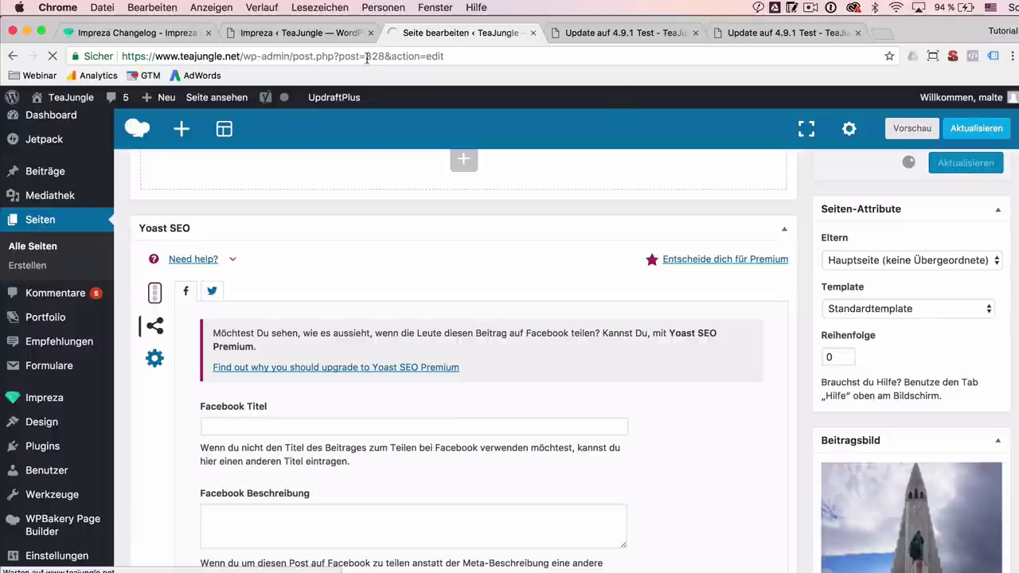
pyautogui.keyDown('super'); pyautogui.click(217, 97); pyautogui.keyUp('super')
pyautogui.click(589, 32)
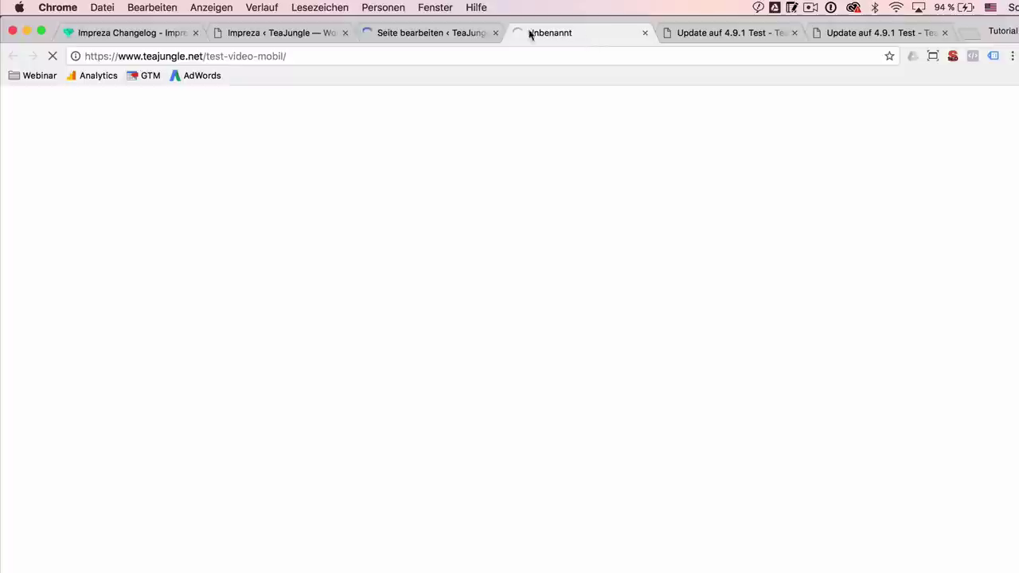
pyautogui.click(223, 55)
pyautogui.press('super+c')
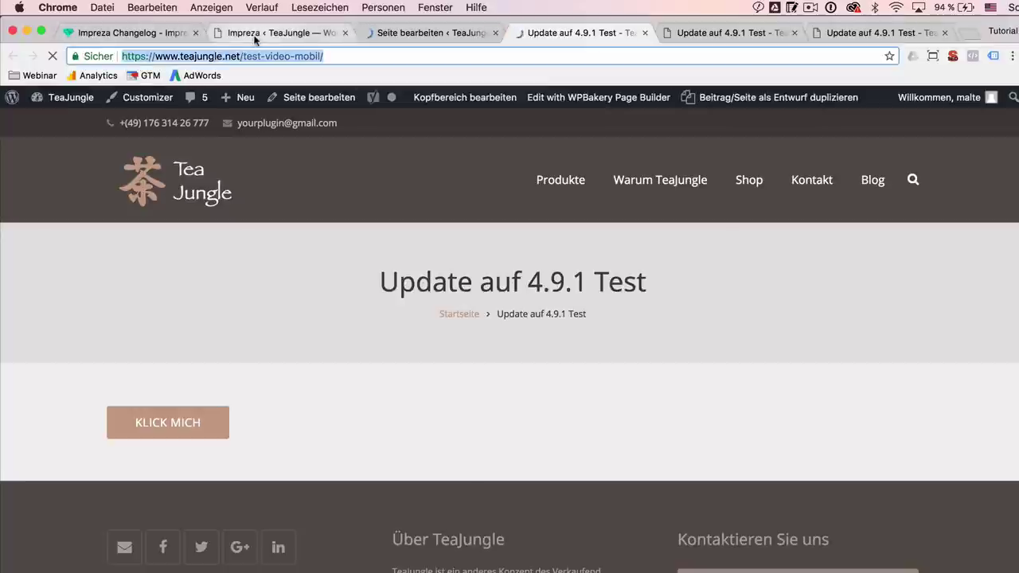
# Review the Open Graph meta tags entry in the changelog, highlighting "1024px by default" and the option to disable predefined tags.
pyautogui.click(133, 37)
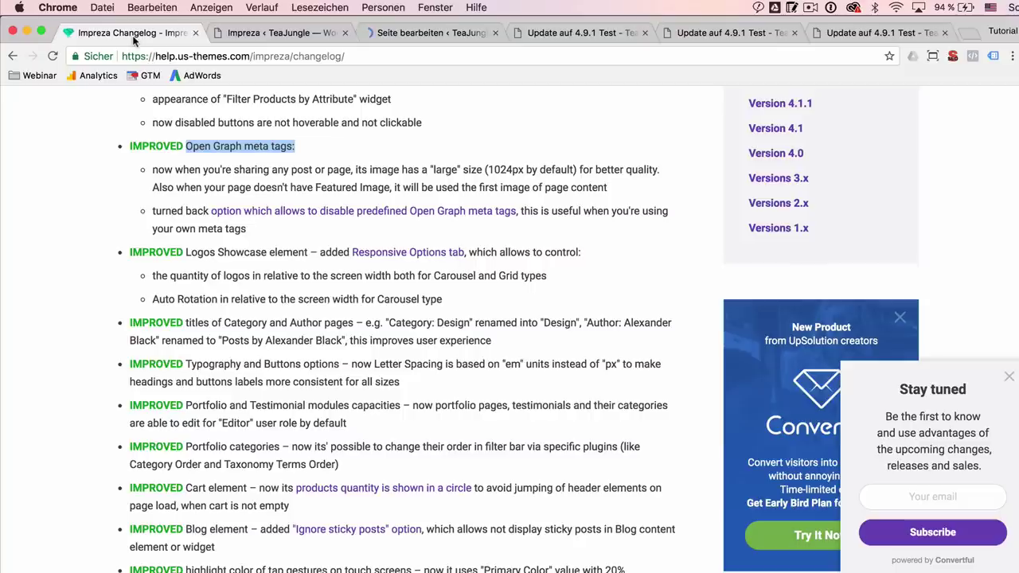
pyautogui.click(187, 149)
pyautogui.moveTo(186, 149); pyautogui.dragTo(238, 148)
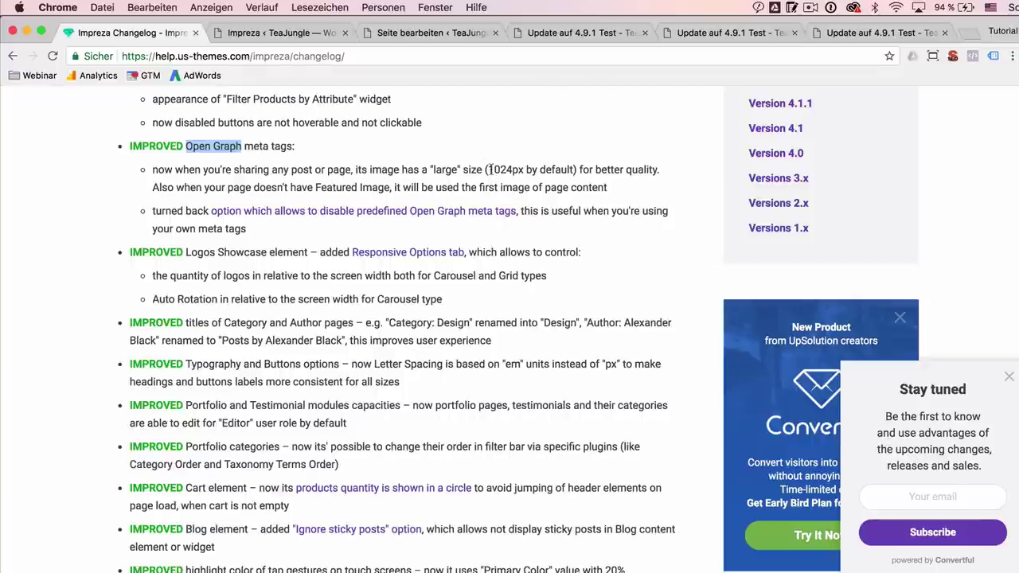
pyautogui.moveTo(488, 169); pyautogui.dragTo(574, 169)
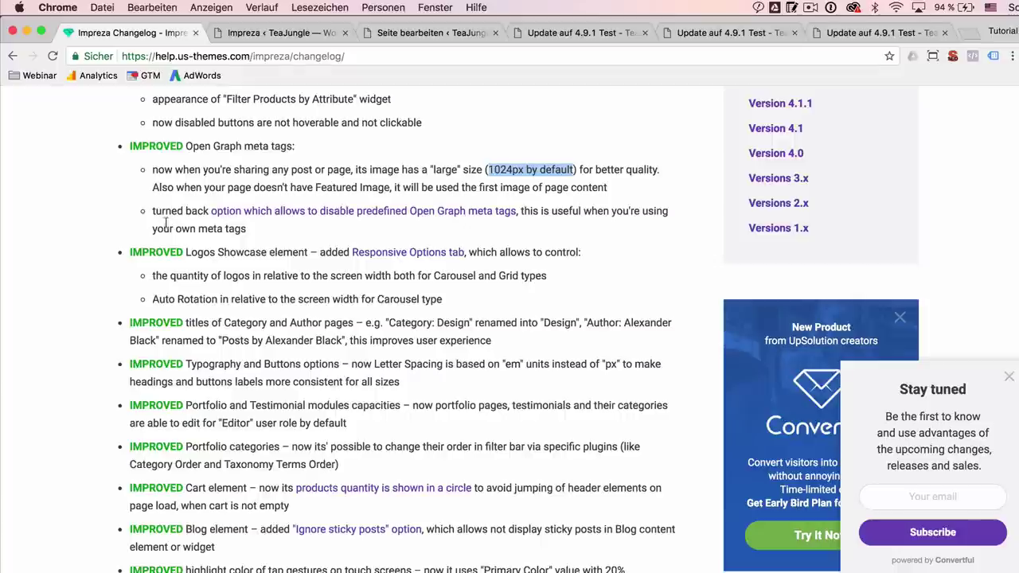
pyautogui.moveTo(153, 213); pyautogui.dragTo(256, 232)
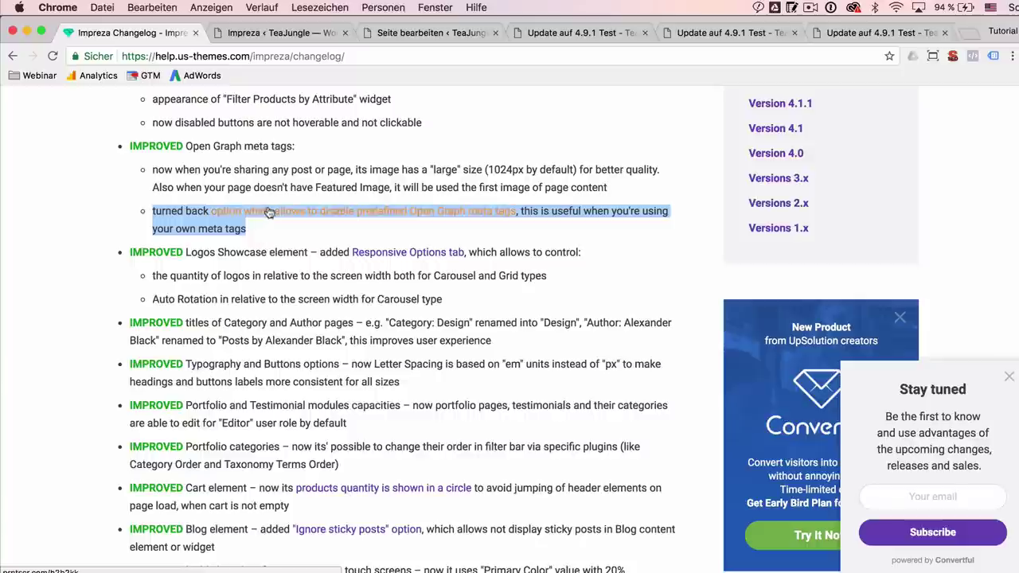
# In the Erweitert theme options, switch Open Graph meta tags off and back on and apply the changes.
pyautogui.click(271, 32)
pyautogui.scroll(1, 332, 283)
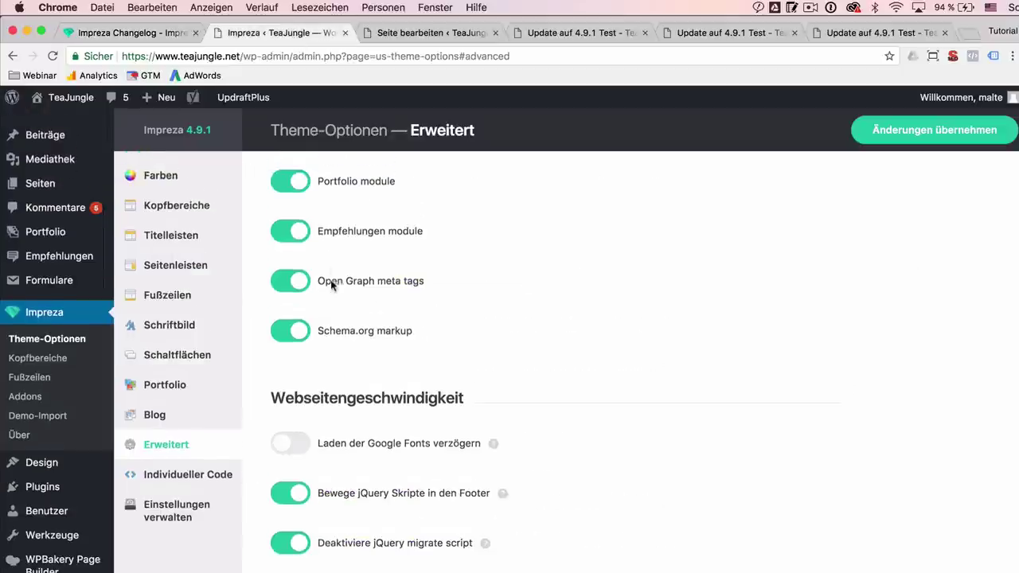
pyautogui.click(293, 306)
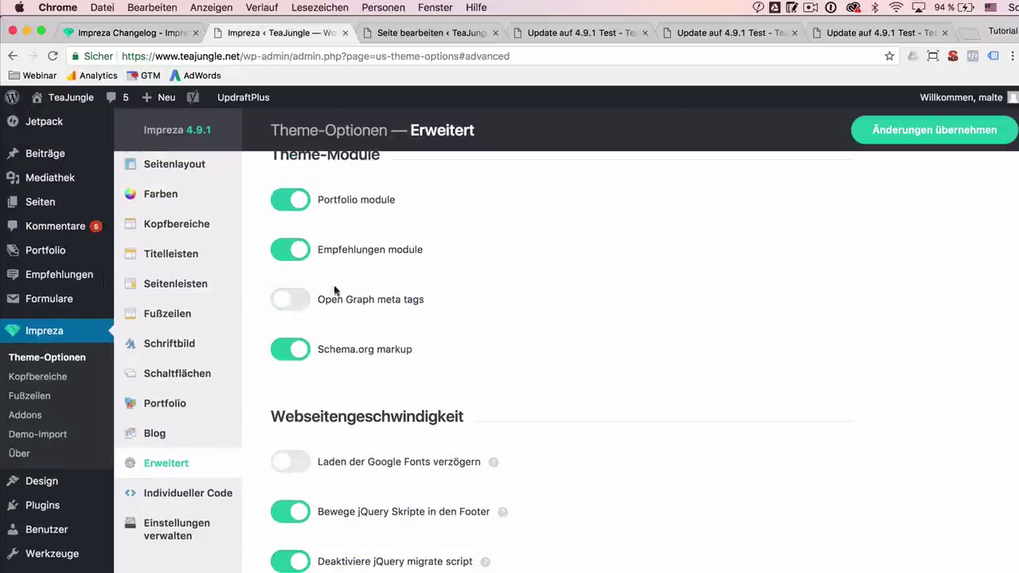
pyautogui.click(288, 307)
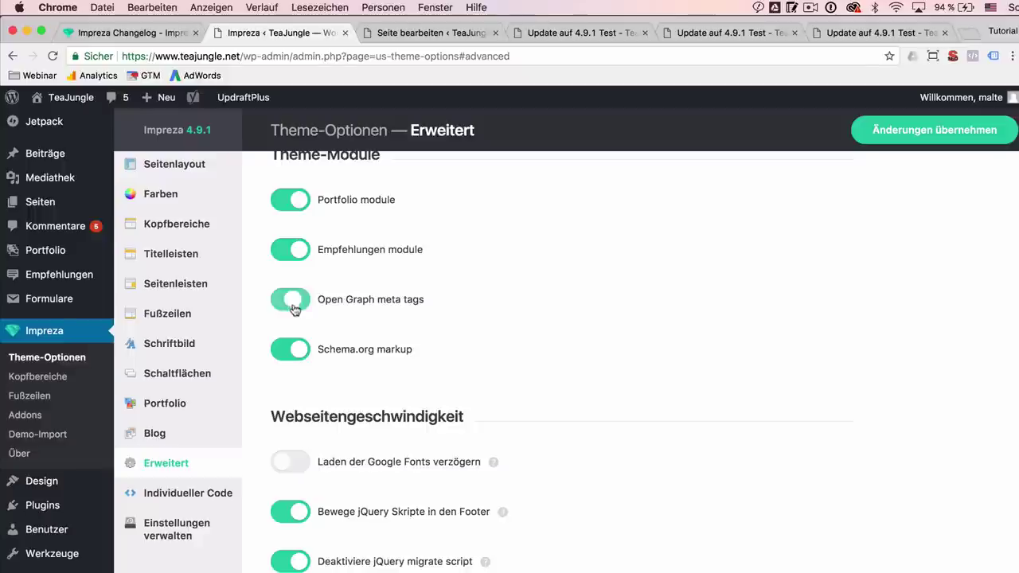
pyautogui.click(911, 140)
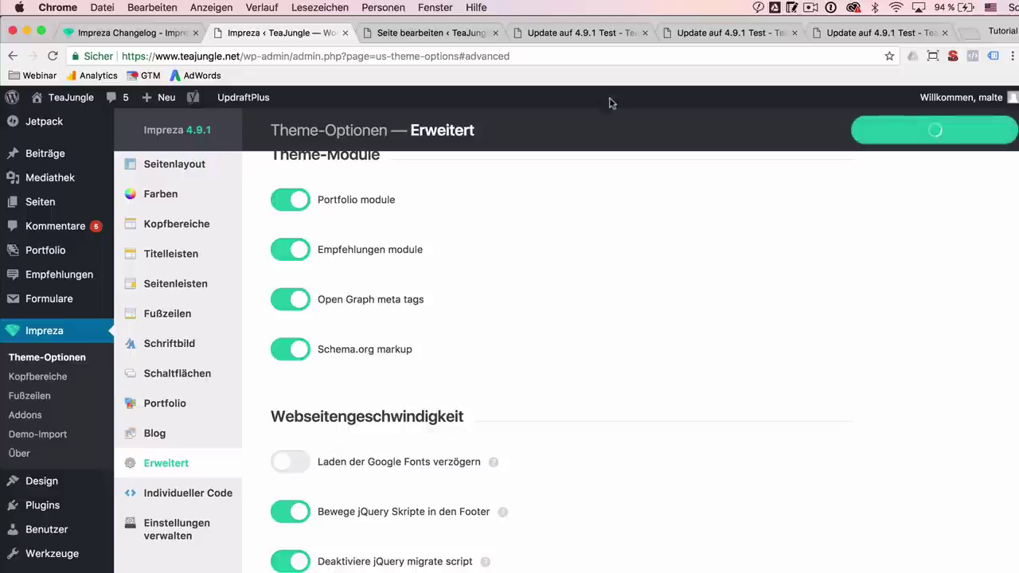
# Search the web for Facebook in a new tab and open the Facebook site.
pyautogui.press('super+t')
pyautogui.write('face')
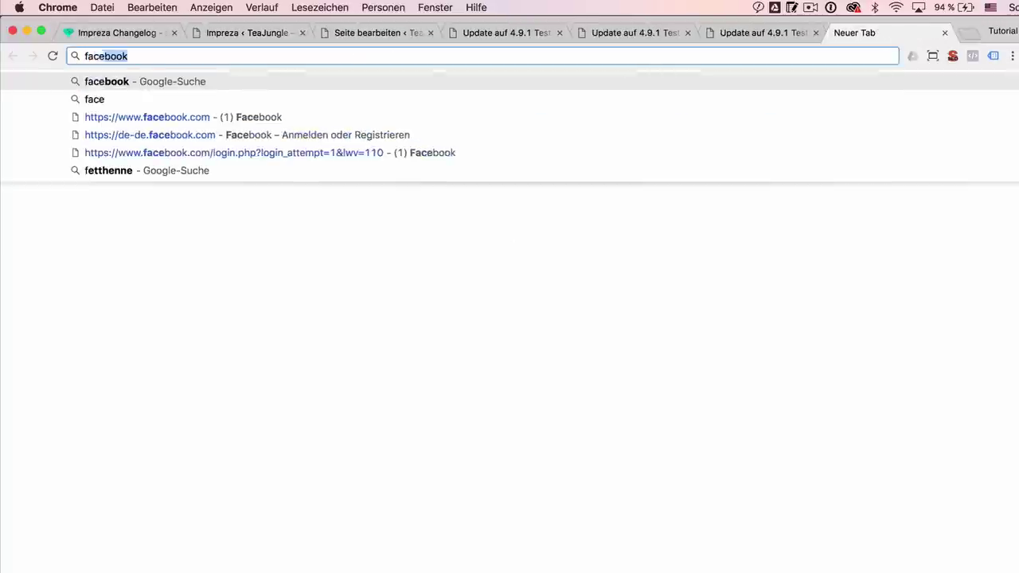
pyautogui.press('Return')
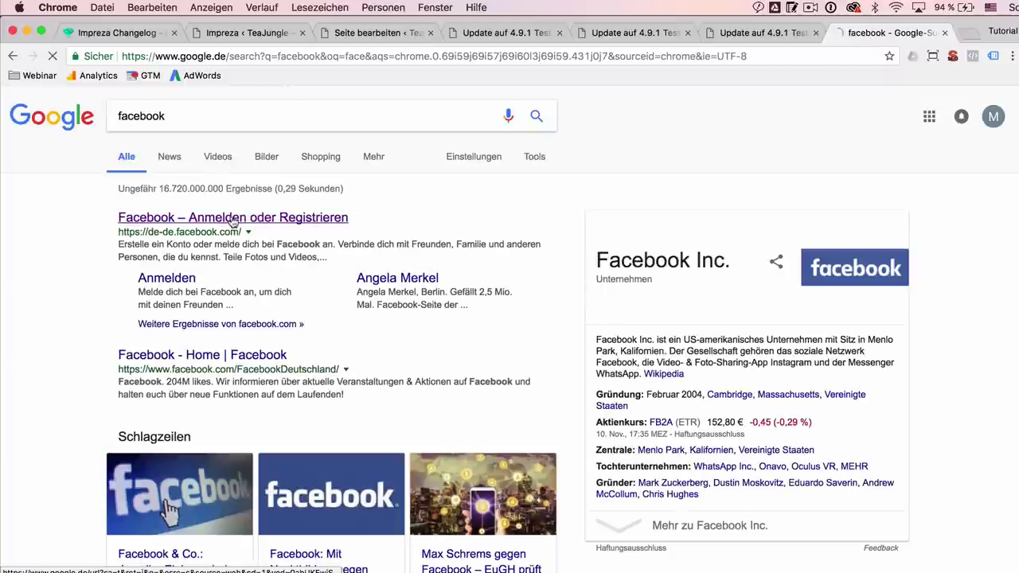
pyautogui.click(232, 219)
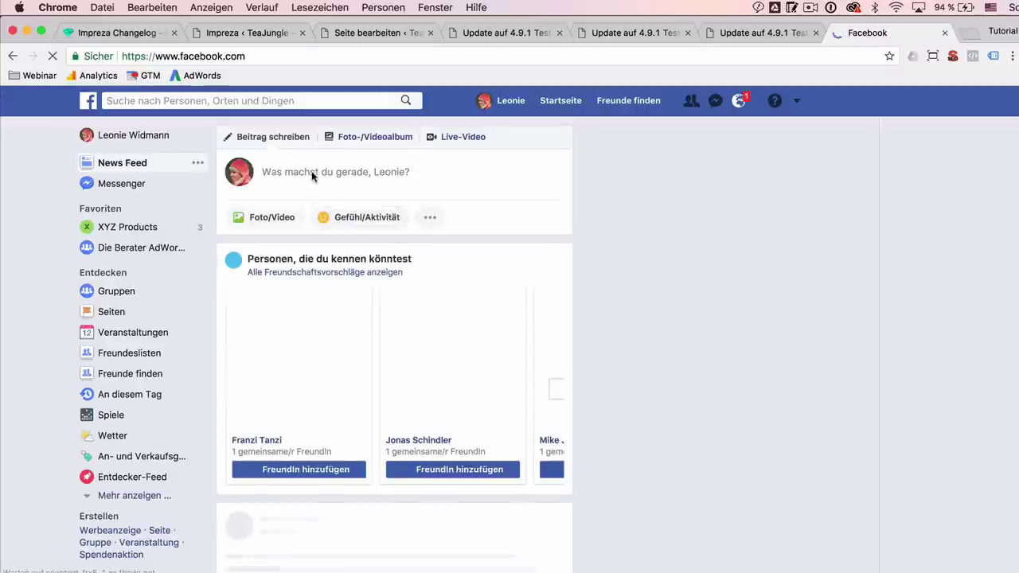
# Paste the copied test page link into a new Facebook post, examine the link preview and close the composer.
pyautogui.click(312, 175)
pyautogui.press('super+v')
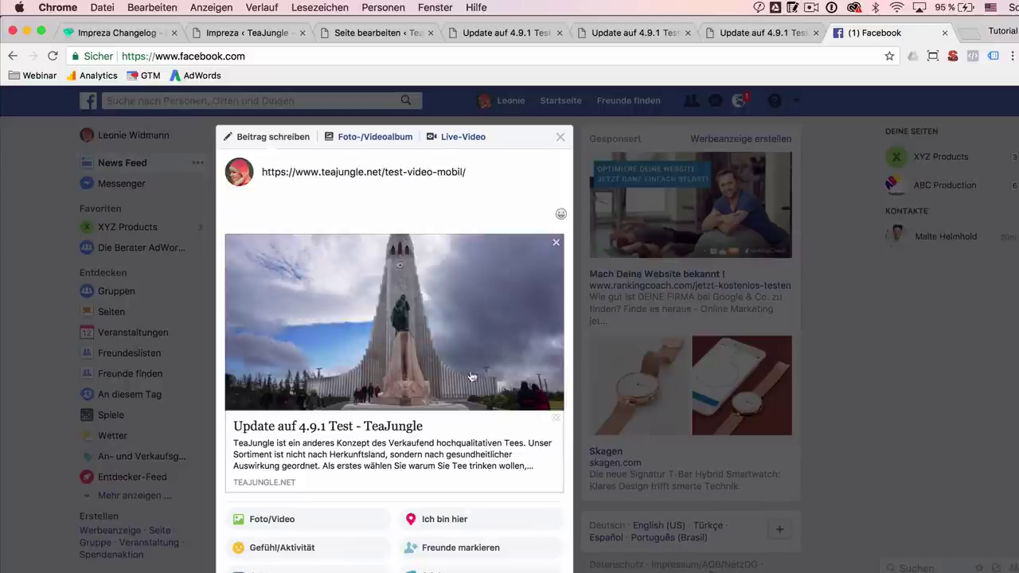
pyautogui.scroll(-2, 459, 289)
pyautogui.scroll(2, 459, 290)
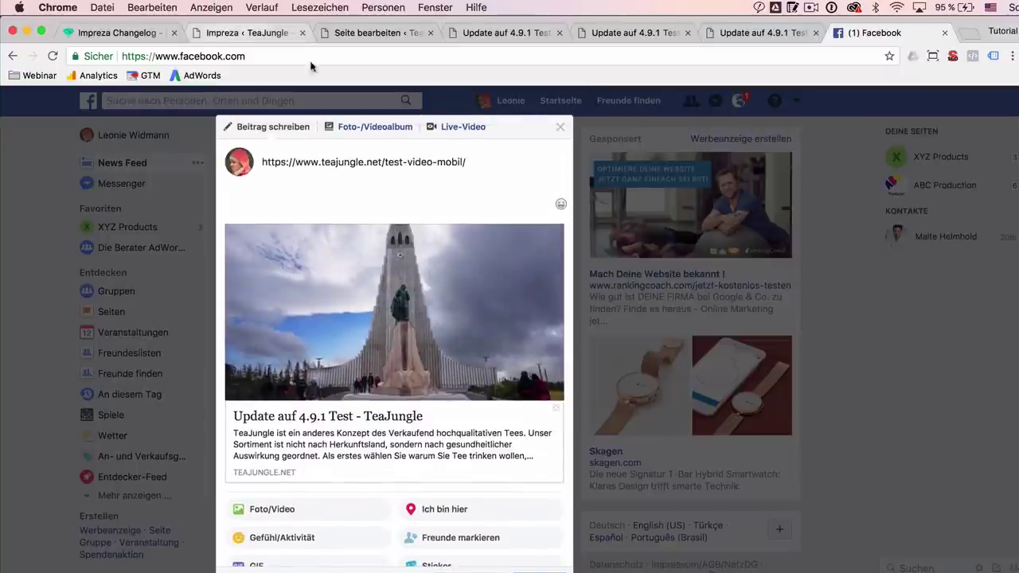
pyautogui.click(560, 126)
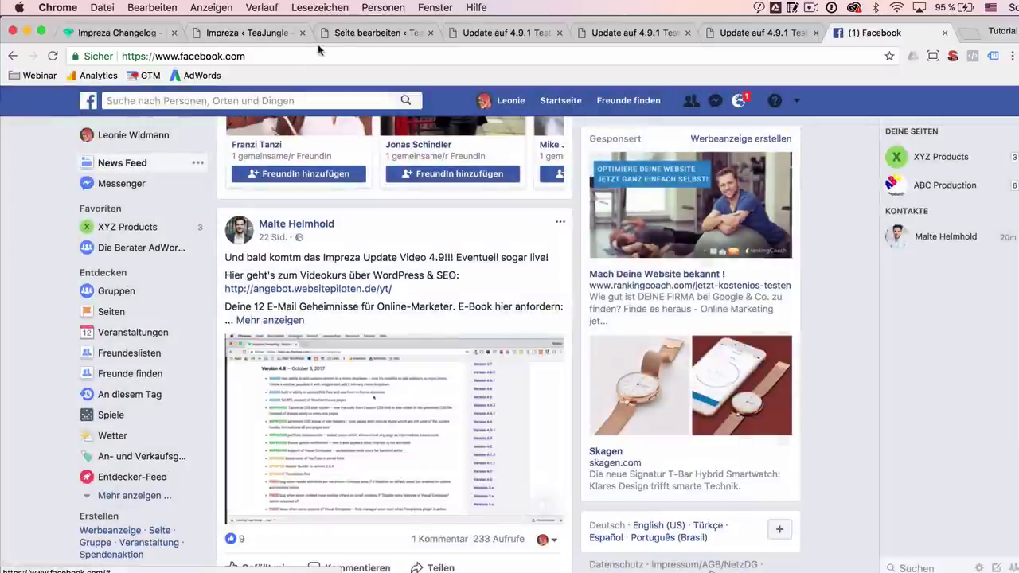
# Replace the test page's Beitragsbild with the picture of two teacups from the Mediathek and update the page.
pyautogui.click(368, 34)
pyautogui.scroll(-5, 705, 325)
pyautogui.scroll(-8, 706, 392)
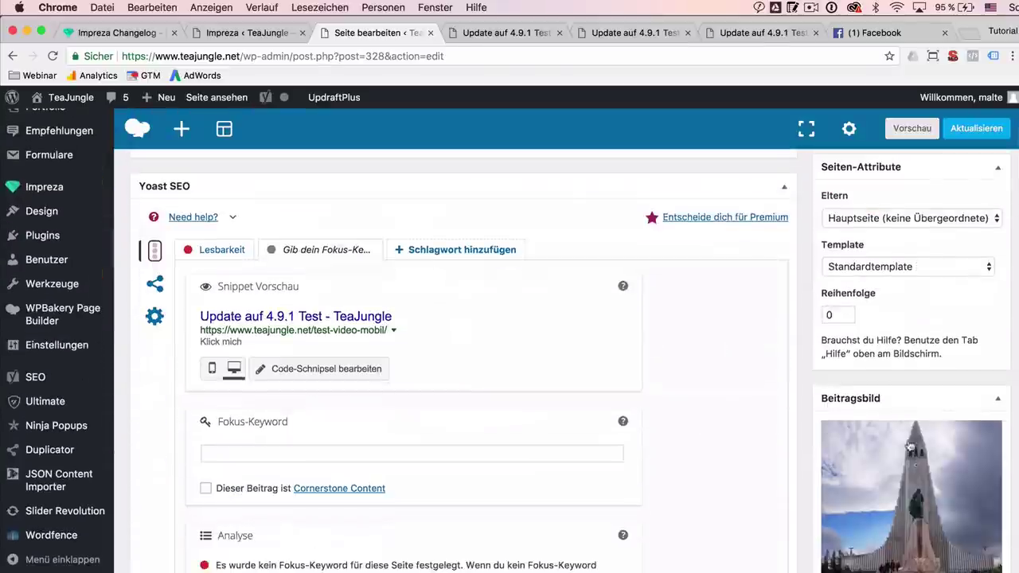
pyautogui.click(877, 527)
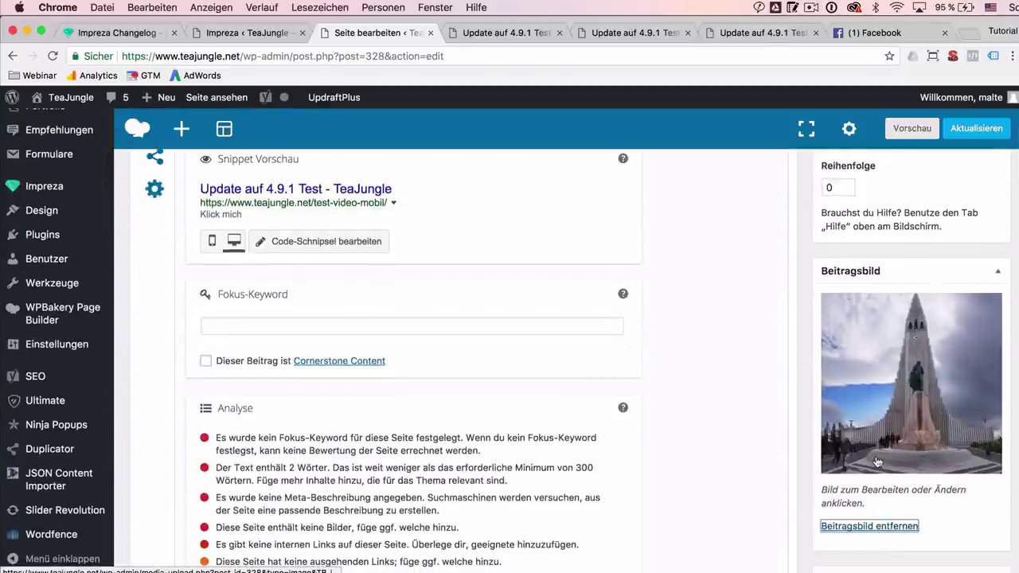
pyautogui.click(878, 298)
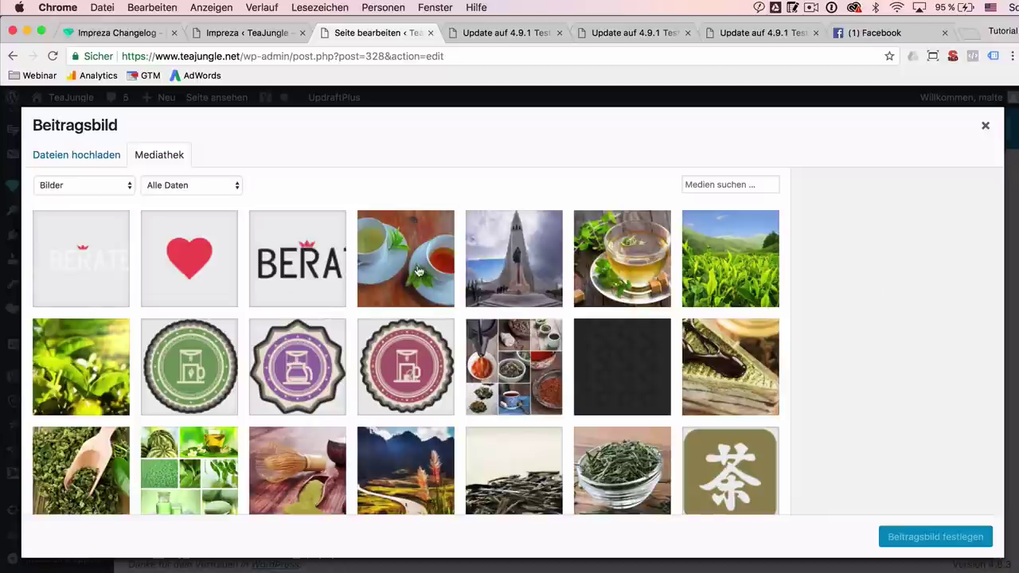
pyautogui.click(419, 272)
pyautogui.click(967, 532)
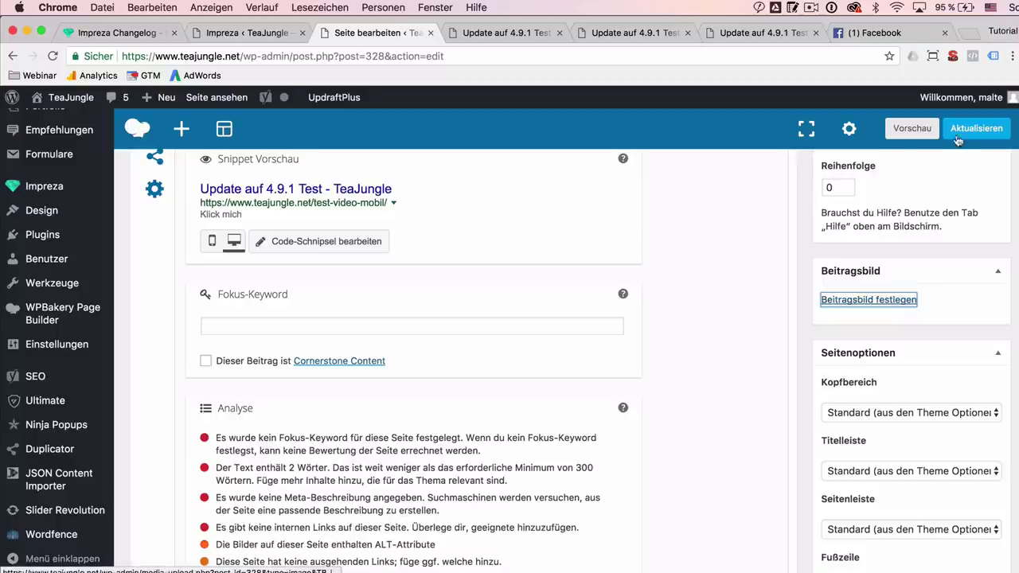
pyautogui.scroll(5, 961, 166)
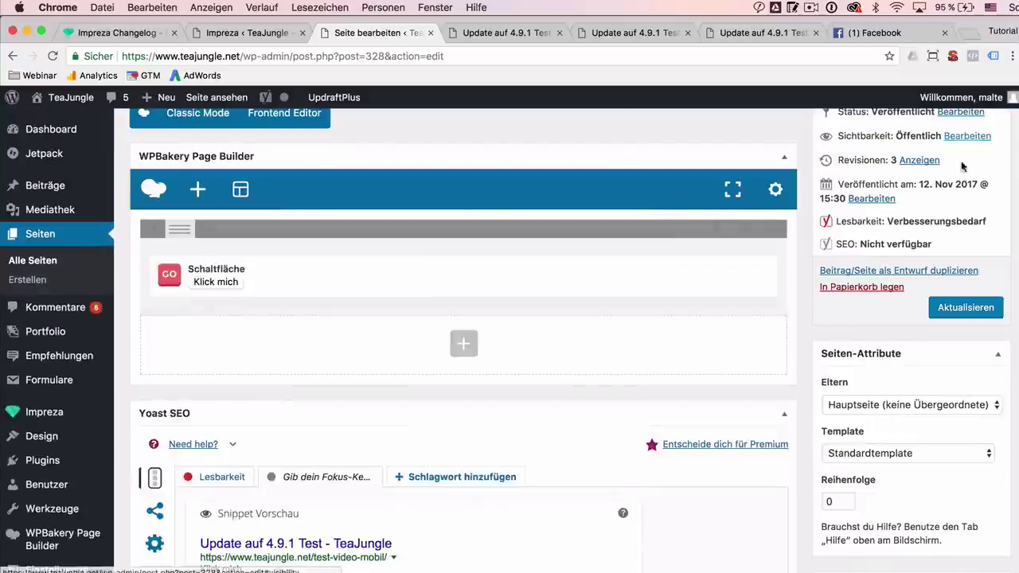
pyautogui.click(965, 307)
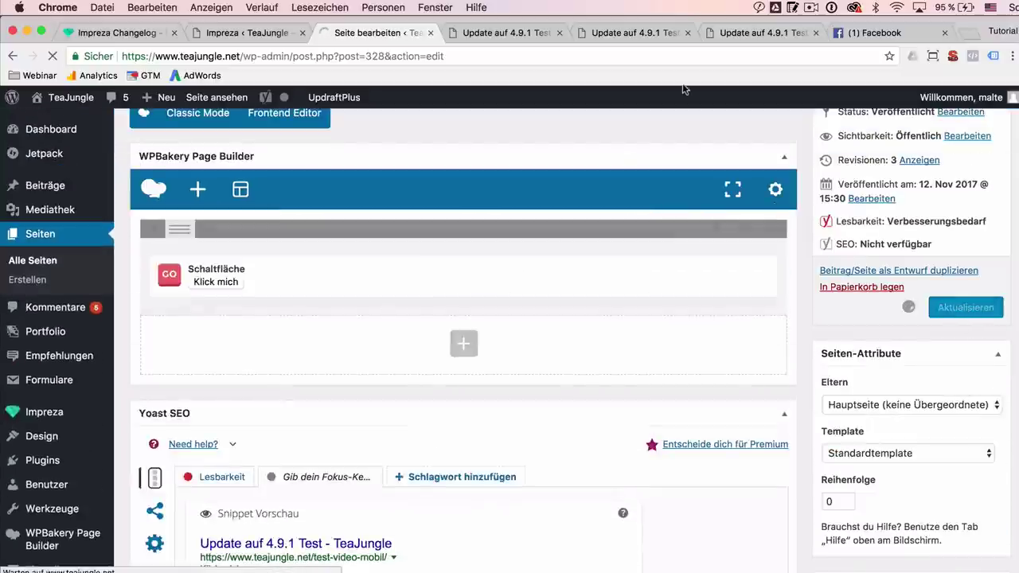
# Reload the live test page, check the link preview in the Facebook post draft and close the composer.
pyautogui.click(493, 31)
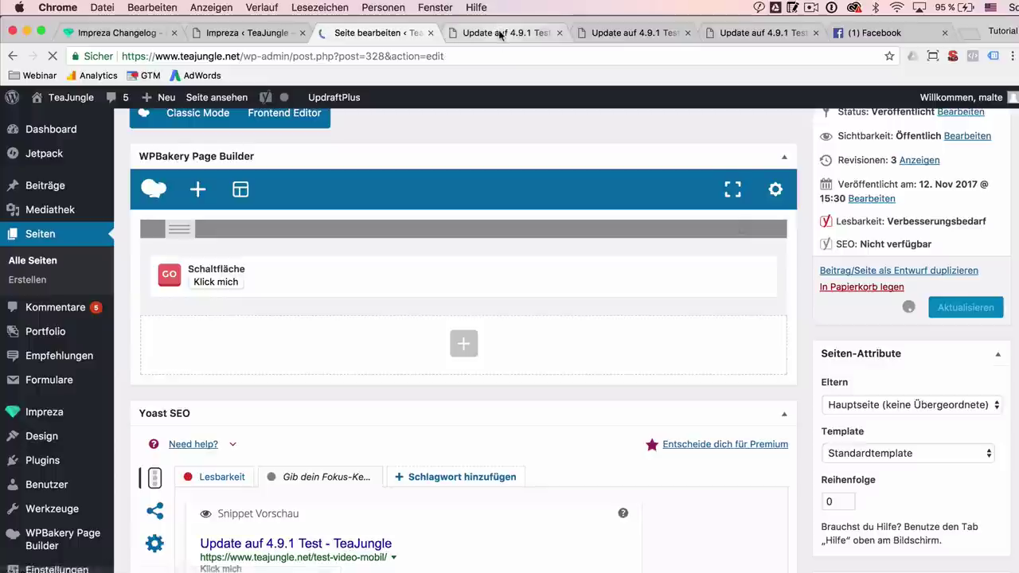
pyautogui.press('super+r')
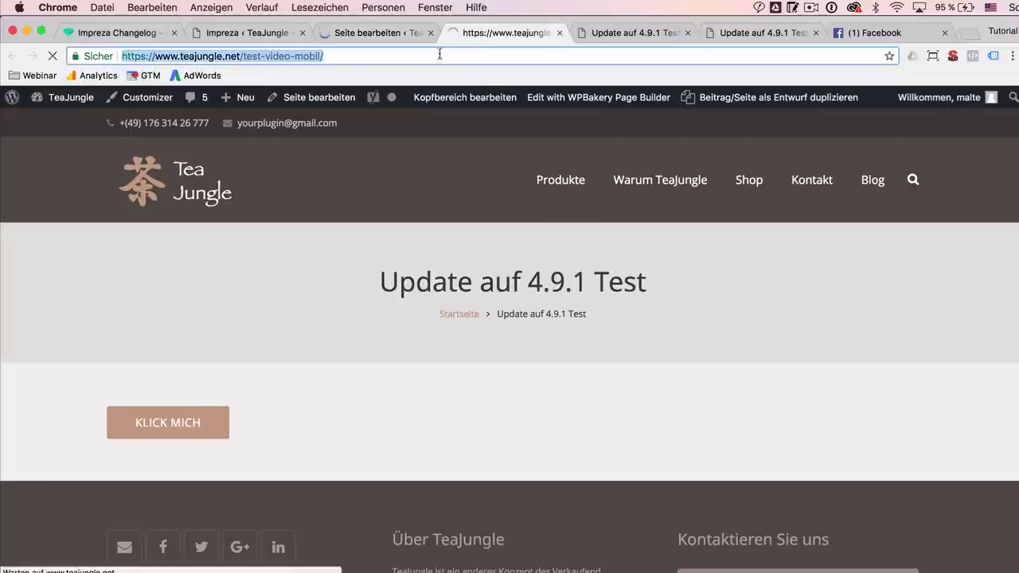
pyautogui.click(880, 36)
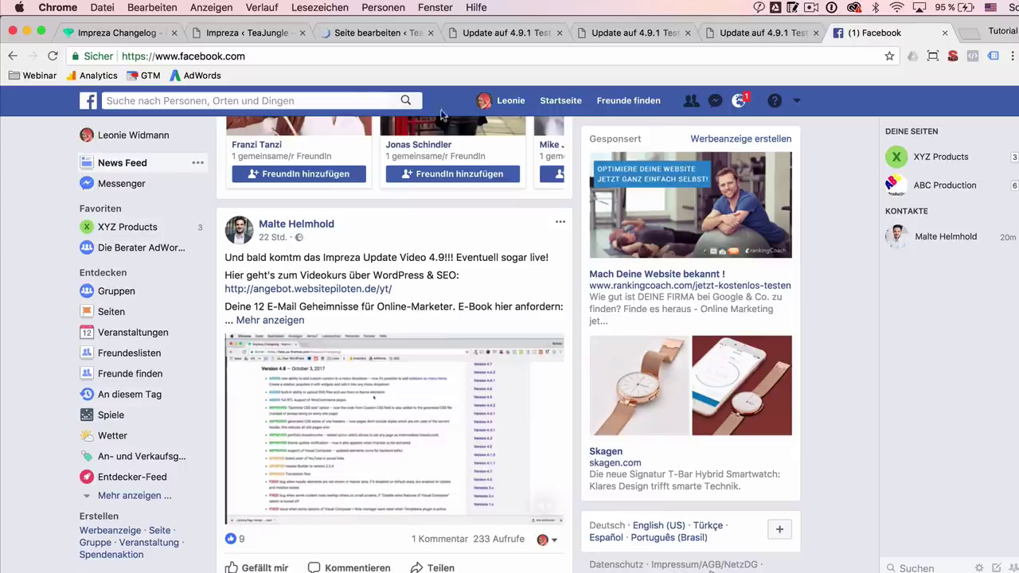
pyautogui.scroll(5, 350, 100)
pyautogui.click(356, 169)
pyautogui.write('https://www.teajungle.net/test-video-mobil/')
pyautogui.doubleClick(355, 171)
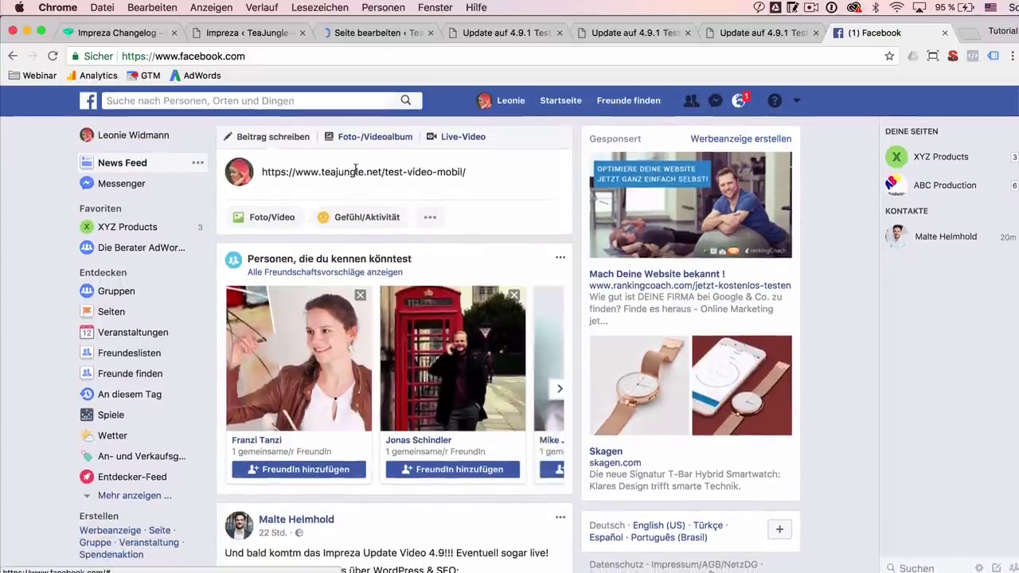
pyautogui.press('super+a')
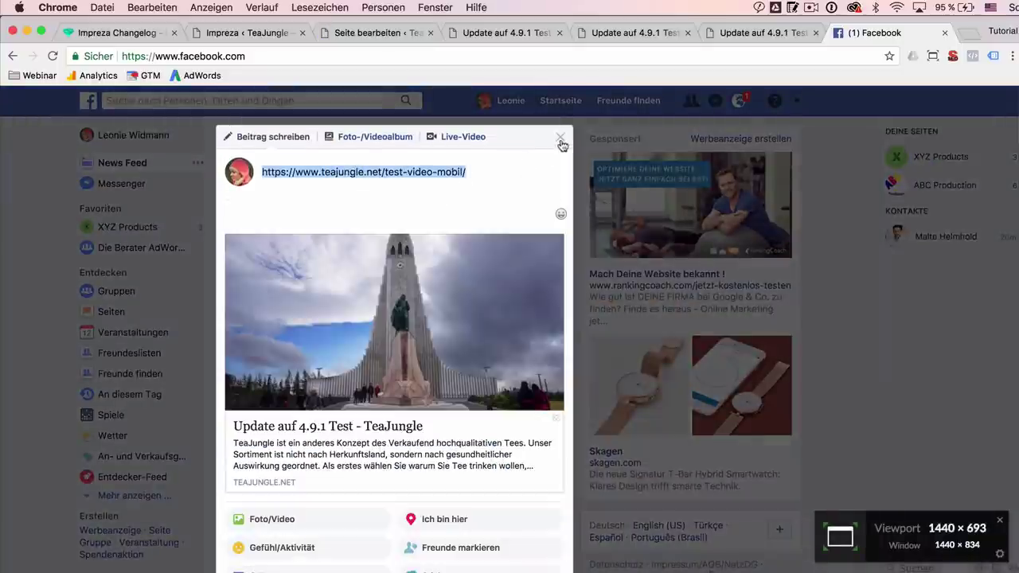
pyautogui.click(561, 141)
pyautogui.scroll(5, 421, 198)
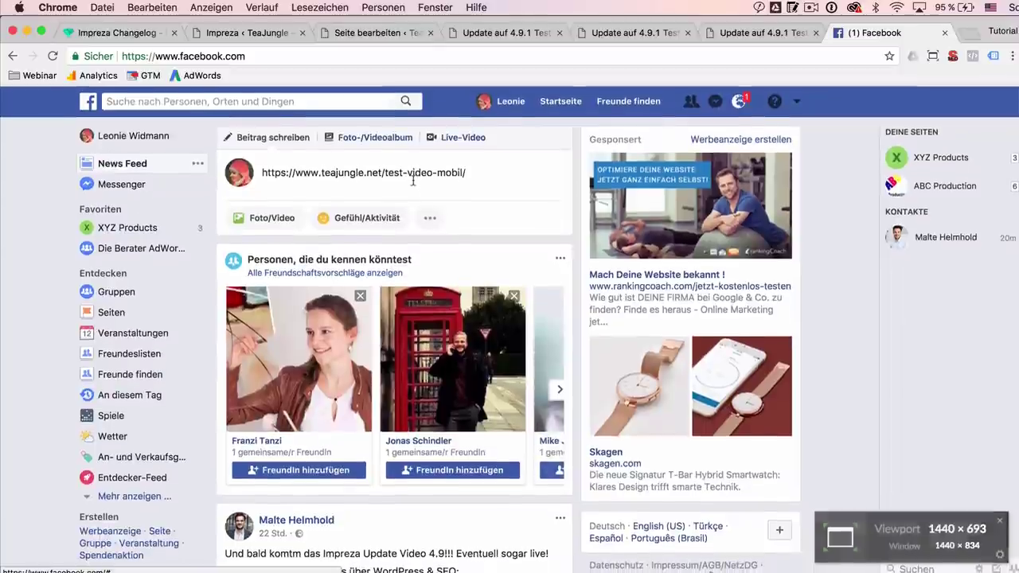
# Copy and clear the link in the Facebook draft, reopen the empty composer and paste the link again.
pyautogui.click(413, 182)
pyautogui.press('super+a')
pyautogui.press('super+c')
pyautogui.press('BackSpace')
pyautogui.scroll(-3, 458, 184)
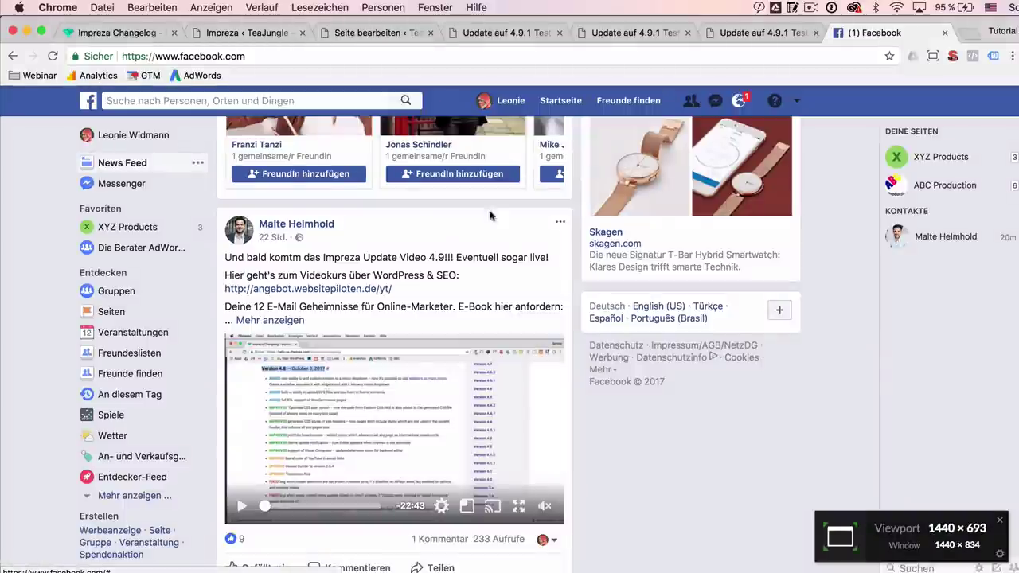
pyautogui.scroll(4, 488, 211)
pyautogui.click(402, 189)
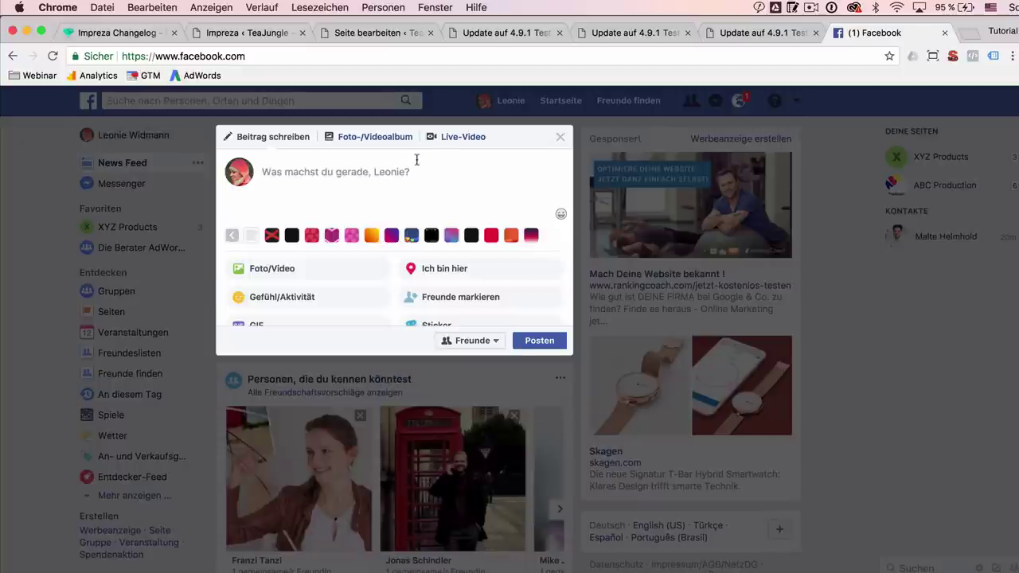
pyautogui.click(410, 173)
pyautogui.press('super+v')
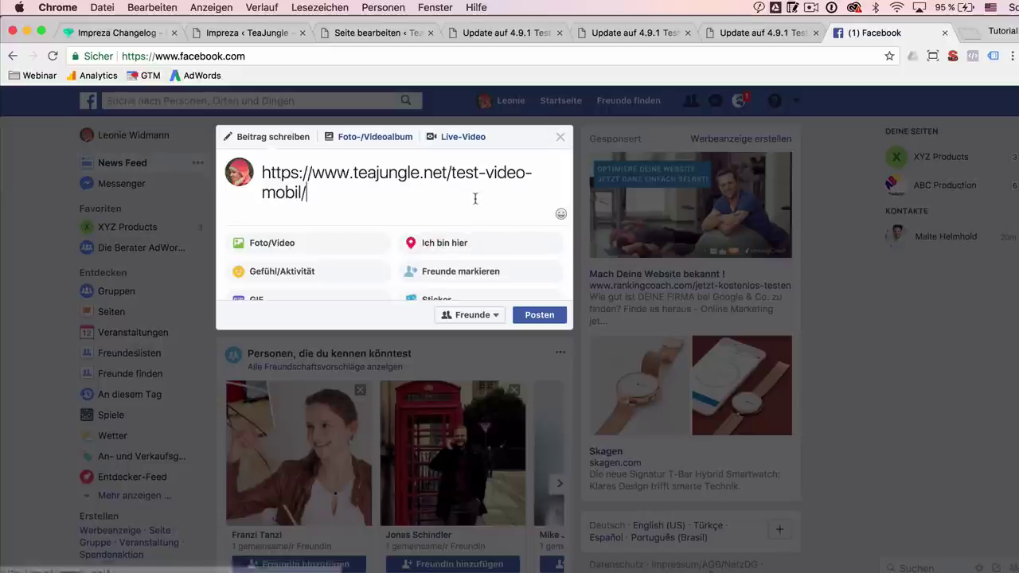
# Add the text "test" on a separate line below the link and submit the Facebook post.
pyautogui.press('Return')
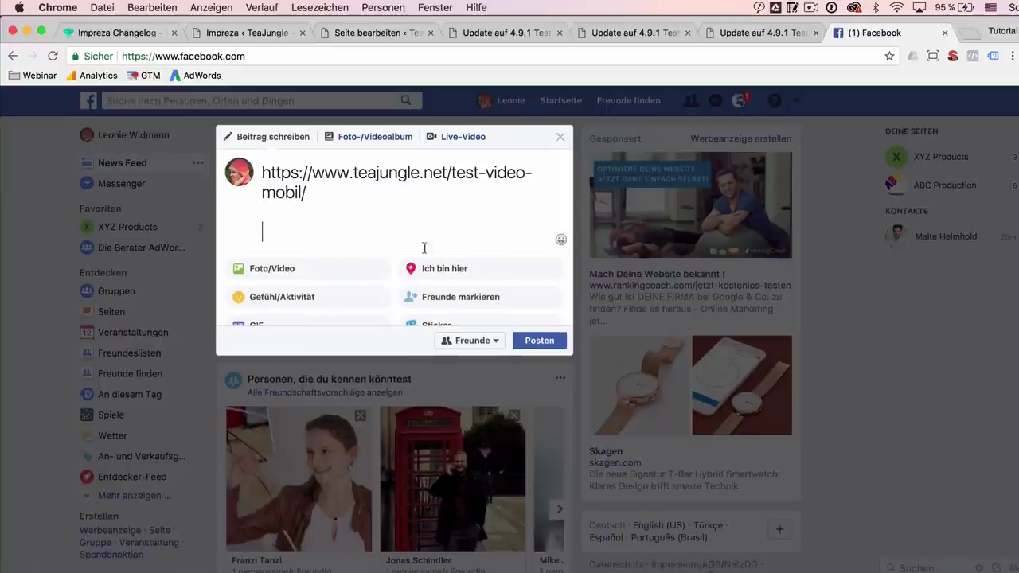
pyautogui.click(402, 199)
pyautogui.press('Return')
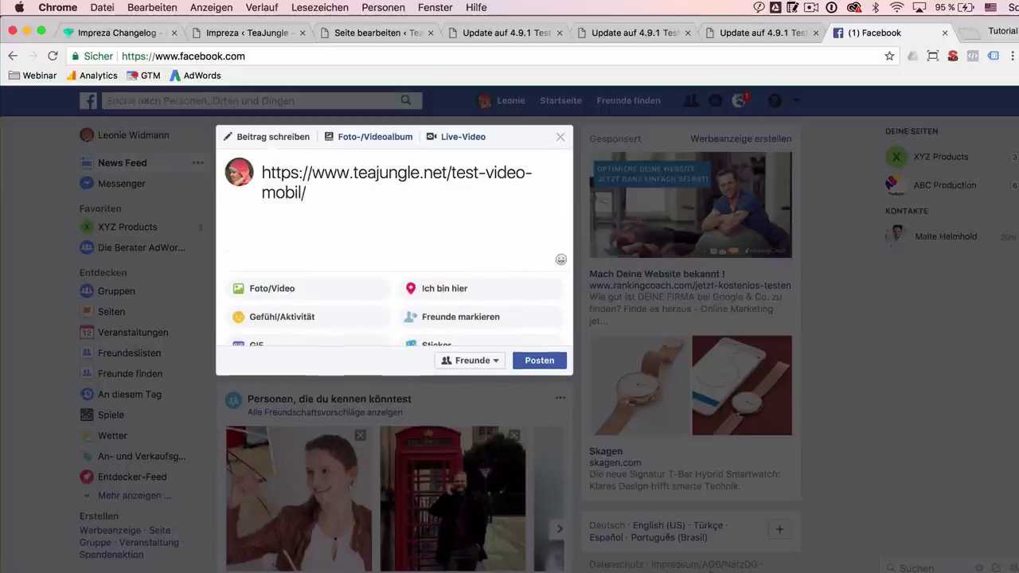
pyautogui.write('test')
pyautogui.click(538, 380)
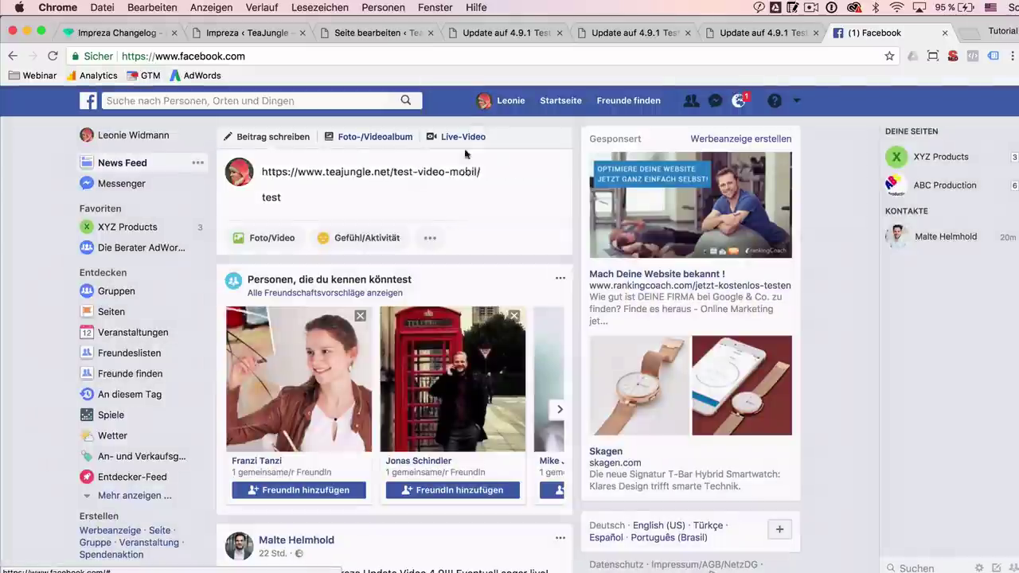
# Reload Facebook, discarding the pending draft, and paste the test page link into a new post.
pyautogui.press('super+r')
pyautogui.click(716, 245)
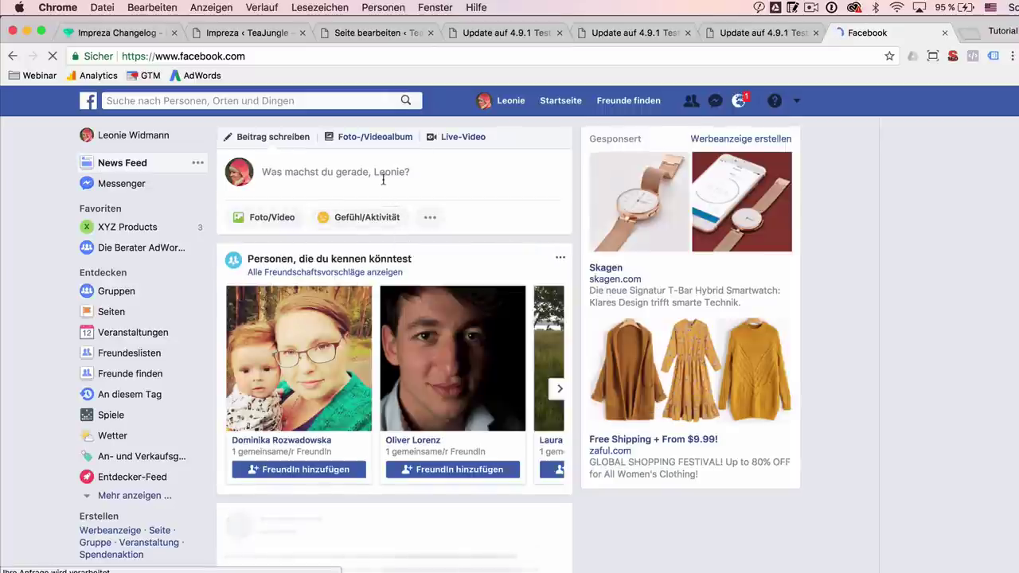
pyautogui.click(383, 179)
pyautogui.press('super+v')
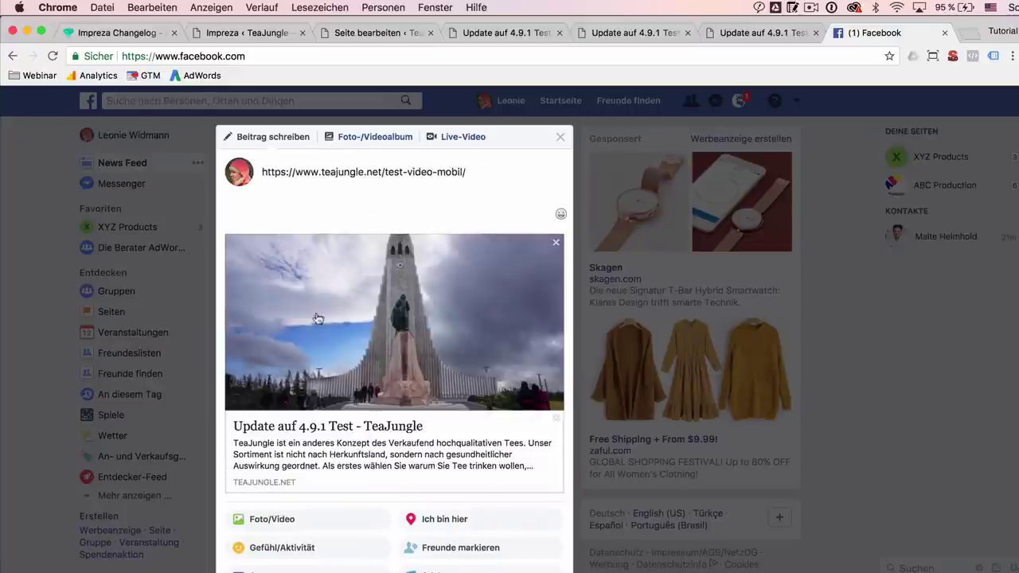
# Search the web for "facebook debug url linter" in a new tab and open Facebook's Open Graph Debugger.
pyautogui.press('super+t')
pyautogui.write('fac')
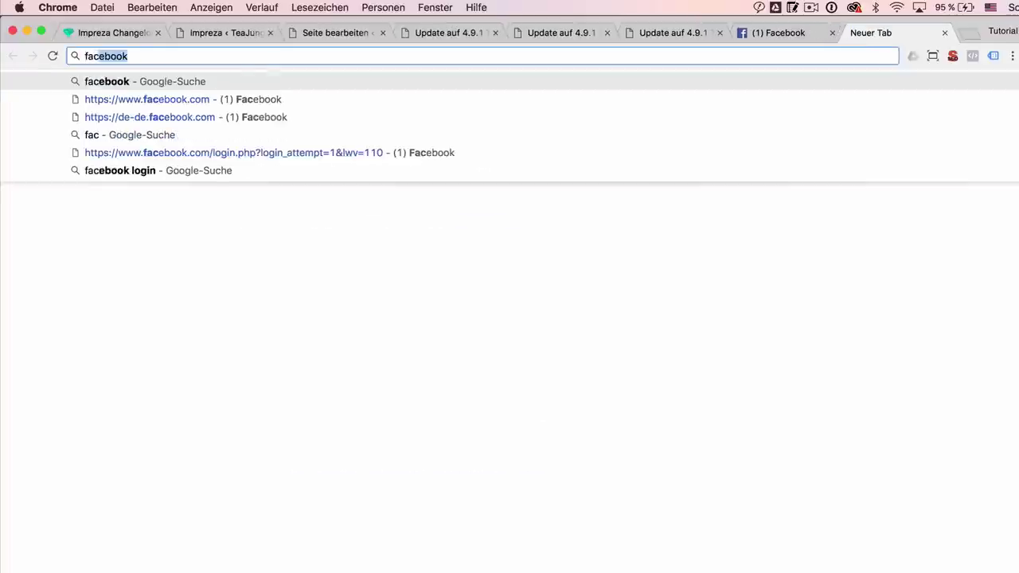
pyautogui.write('ebook debug url linter')
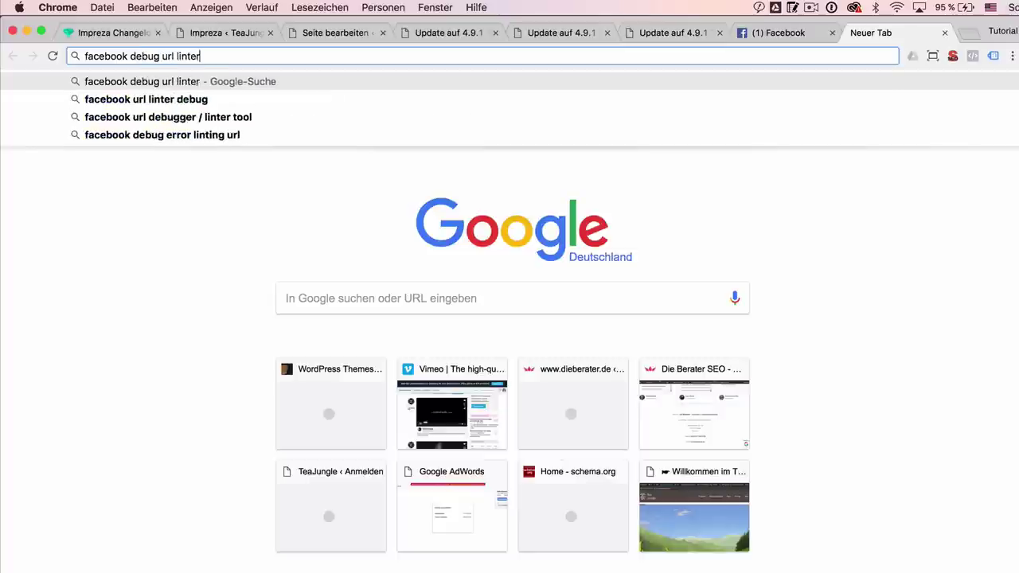
pyautogui.press('Return')
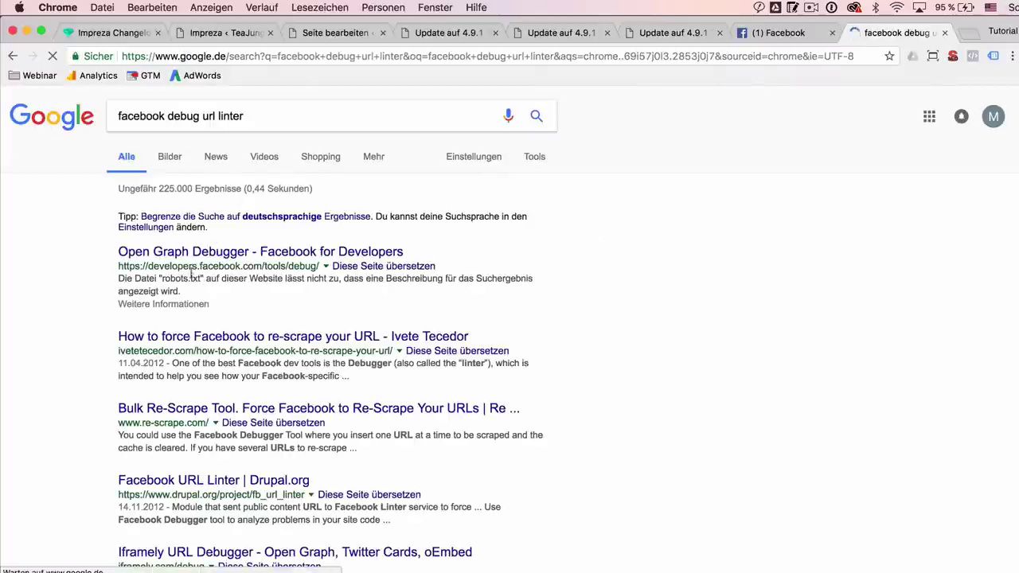
pyautogui.click(150, 257)
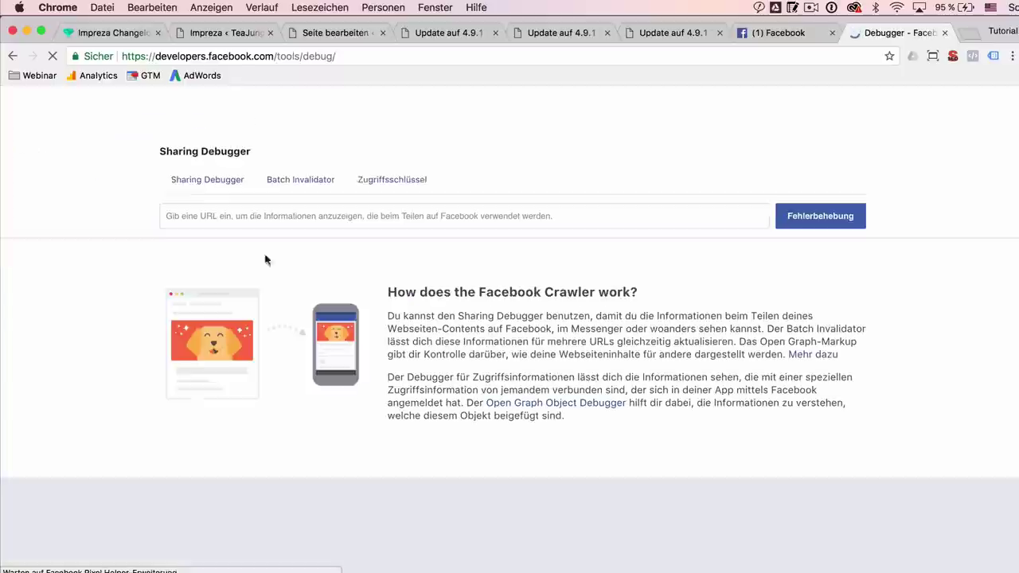
pyautogui.press('super+v')
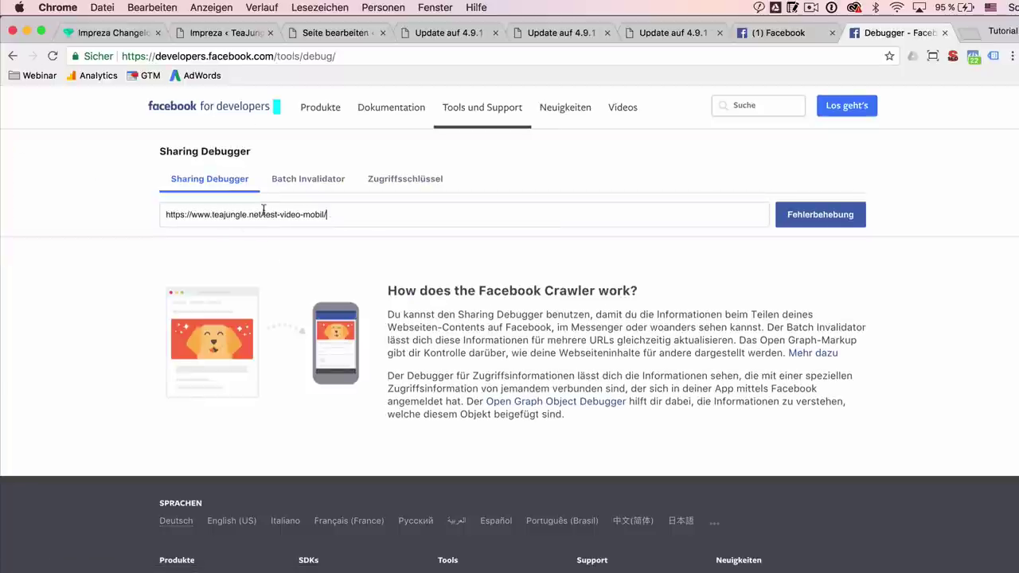
pyautogui.click(833, 220)
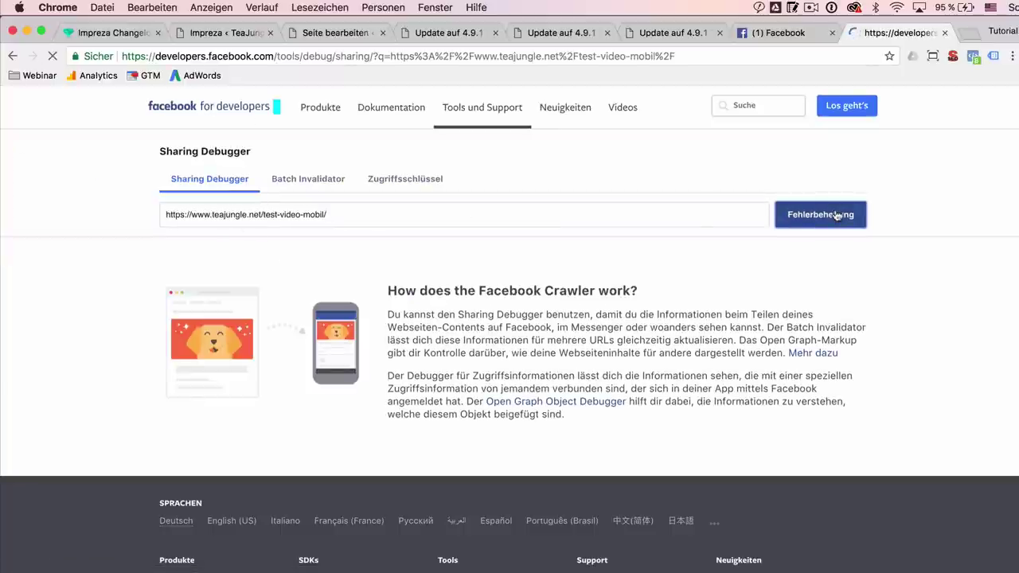
pyautogui.scroll(-5, 368, 287)
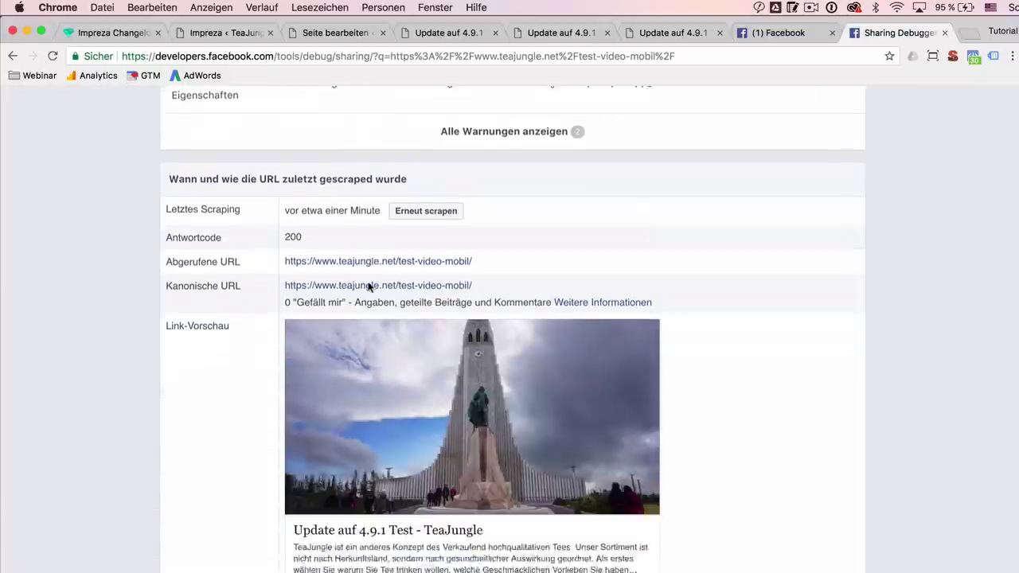
pyautogui.scroll(-2, 367, 286)
pyautogui.click(426, 142)
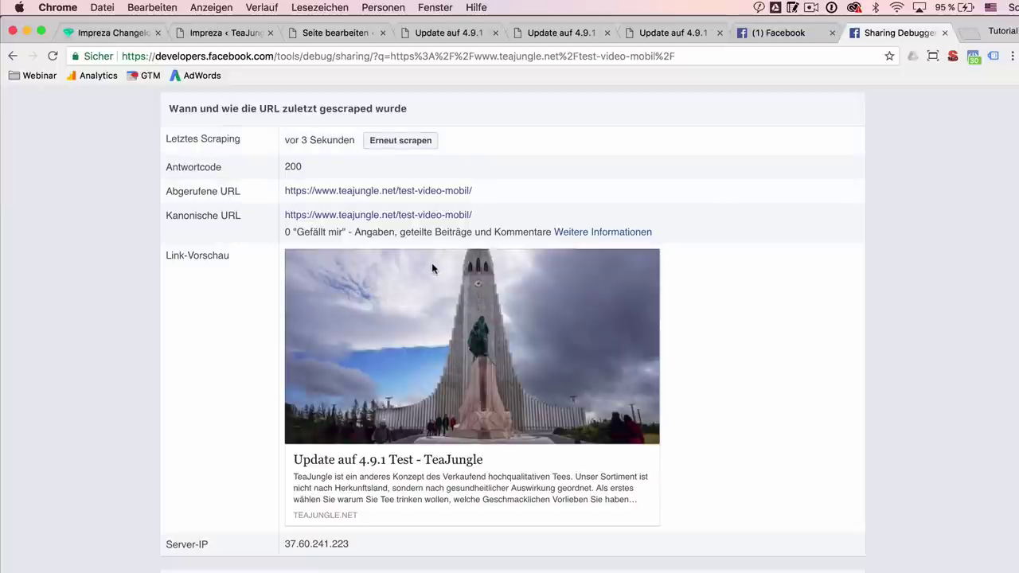
# Examine the test page's link preview and the Open Graph tags derived from the scrape.
pyautogui.scroll(-2, 445, 163)
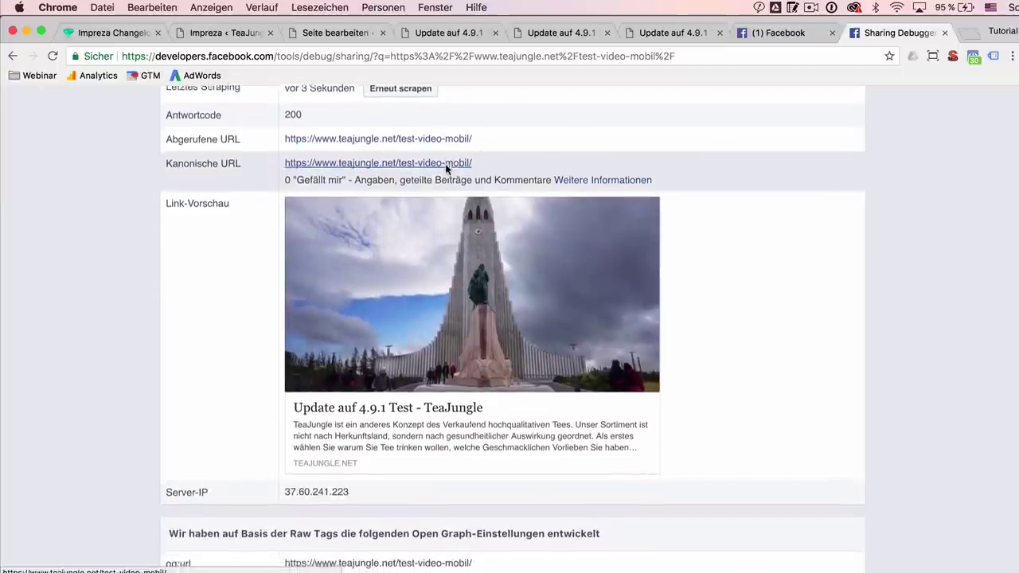
pyautogui.scroll(5, 445, 163)
pyautogui.scroll(-6, 444, 166)
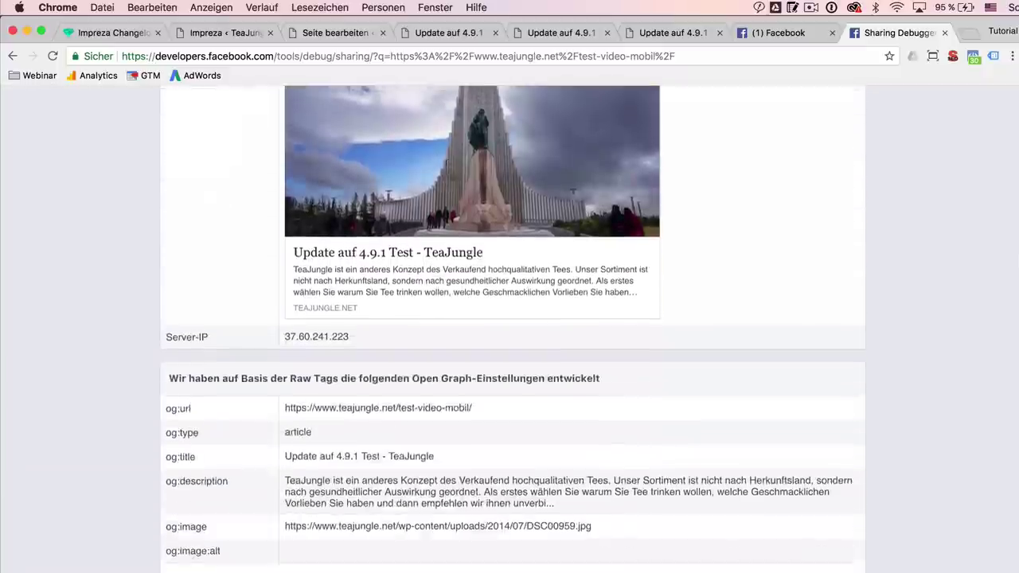
pyautogui.scroll(3, 447, 178)
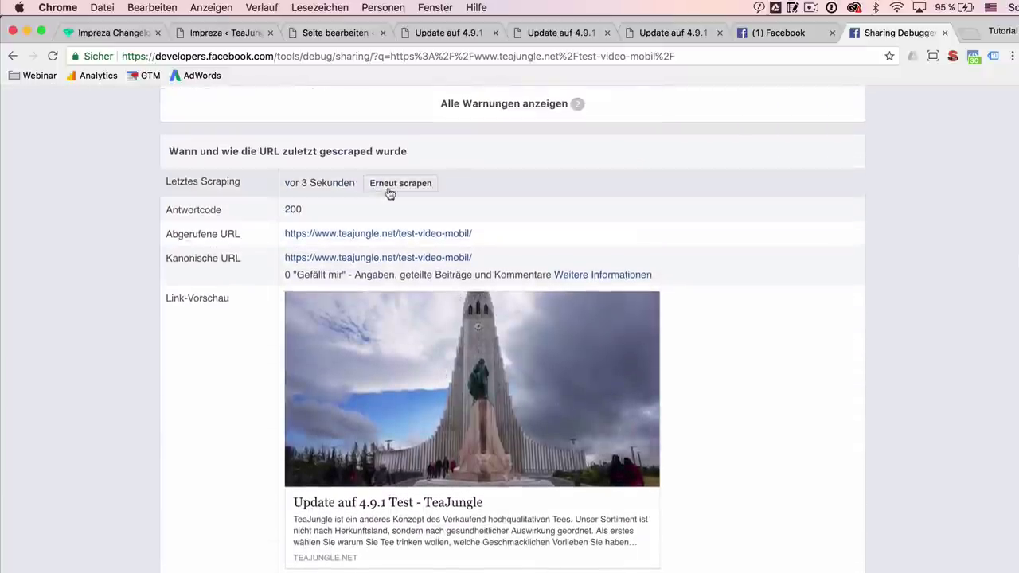
pyautogui.scroll(-8, 310, 270)
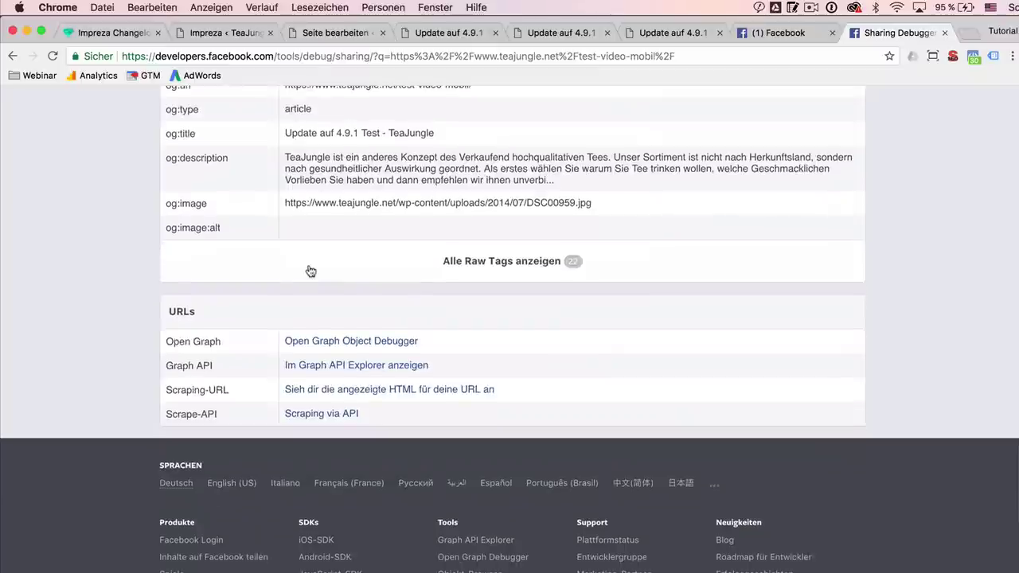
pyautogui.scroll(7, 310, 269)
# Check the theme's Open Graph meta tags option and the test page's Beitragsbild, and update the page again.
pyautogui.click(226, 33)
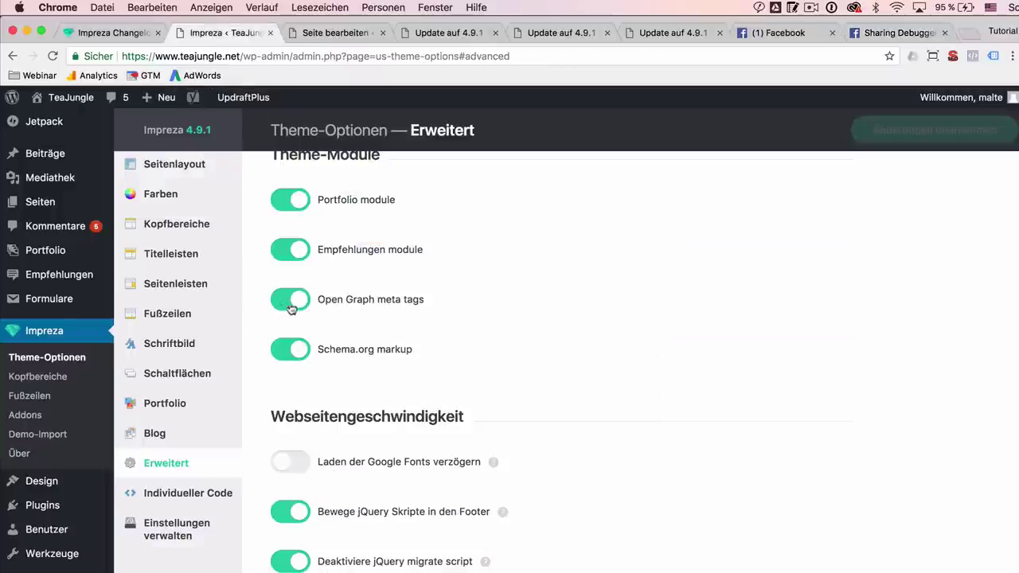
pyautogui.click(340, 32)
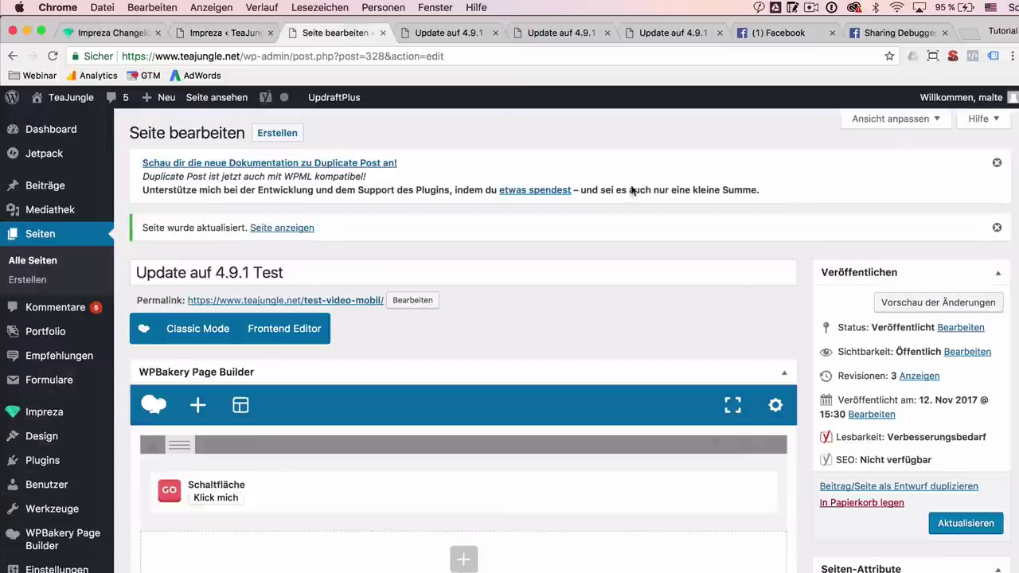
pyautogui.scroll(-10, 772, 300)
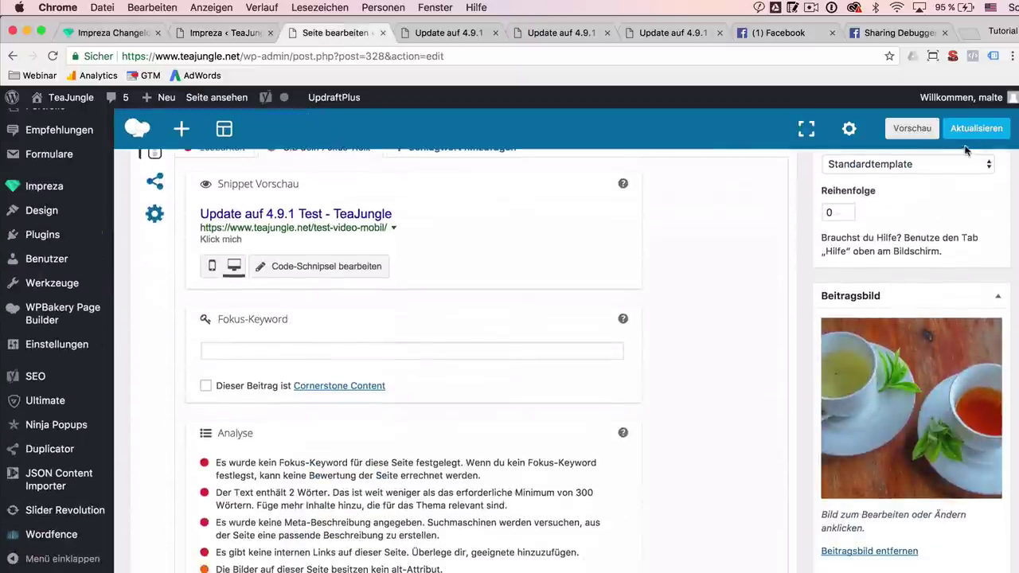
pyautogui.scroll(10, 964, 151)
pyautogui.click(960, 525)
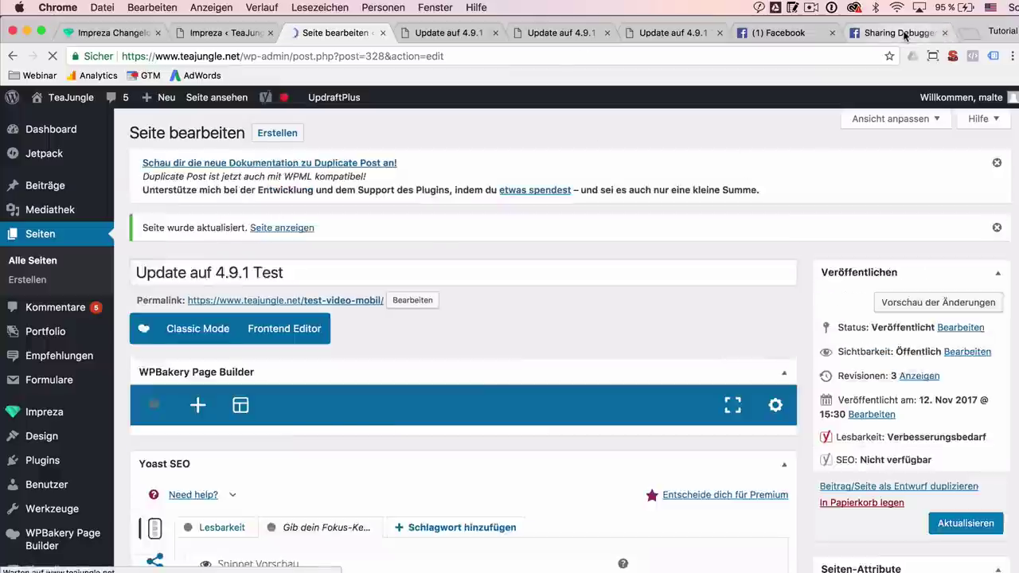
# Scrape the test page again in the Sharing Debugger and check the picture in its link preview.
pyautogui.click(905, 36)
pyautogui.scroll(4, 481, 314)
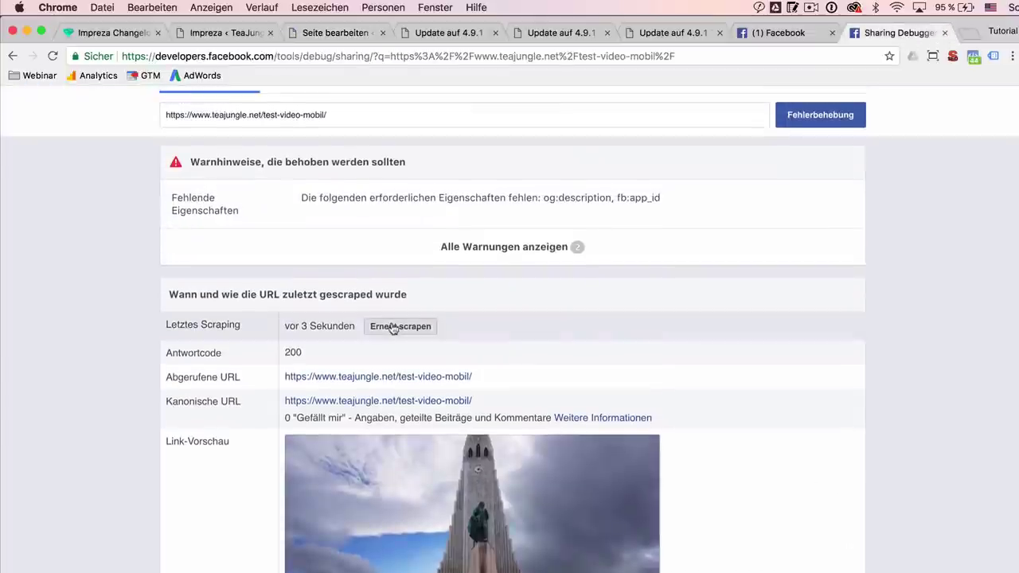
pyautogui.click(393, 328)
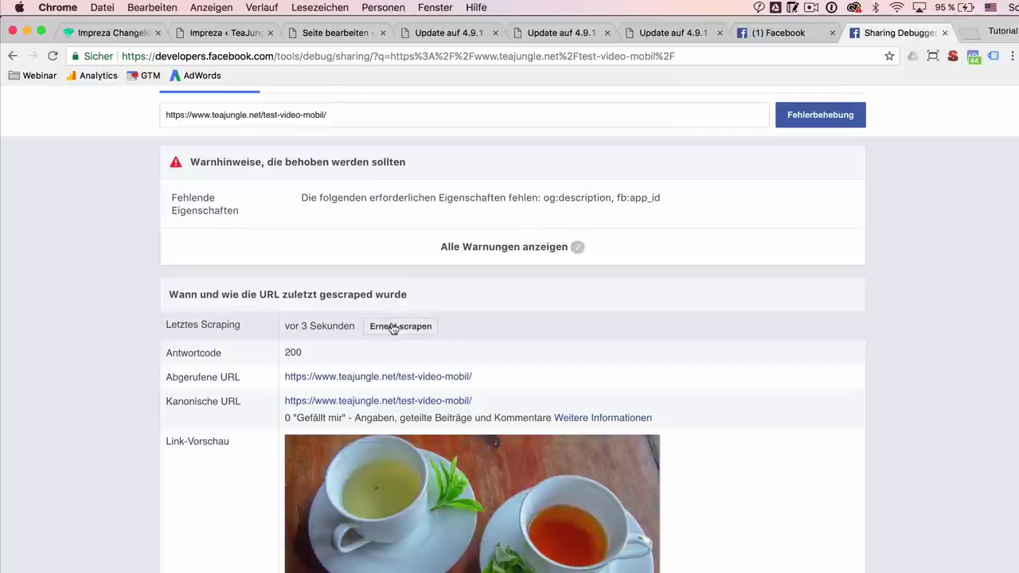
pyautogui.scroll(-4, 390, 325)
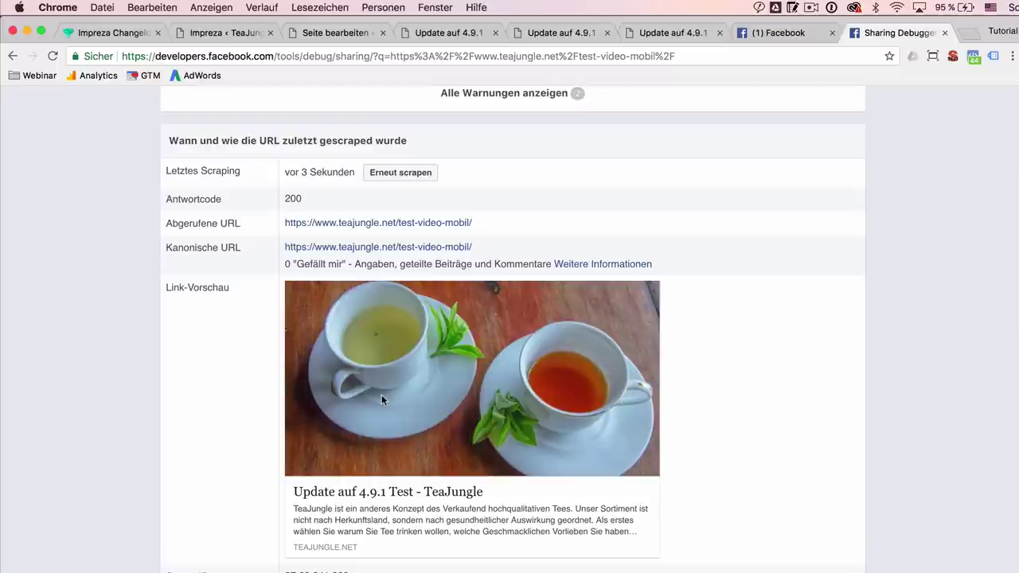
# Return to the Impreza changelog and highlight the entry about the Logos Showcase element.
pyautogui.click(235, 34)
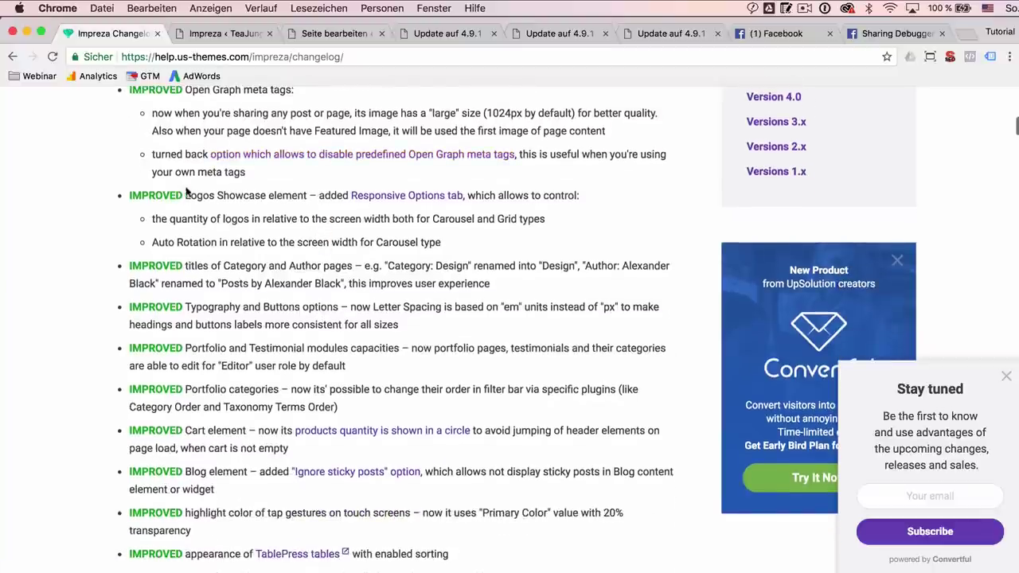
pyautogui.scroll(-1, 164, 192)
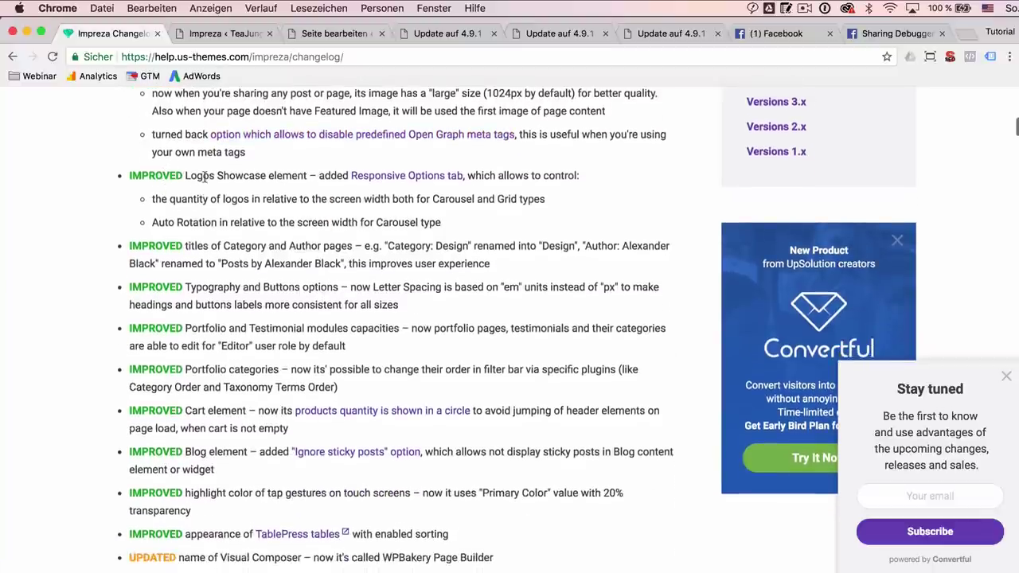
pyautogui.tripleClick(205, 177)
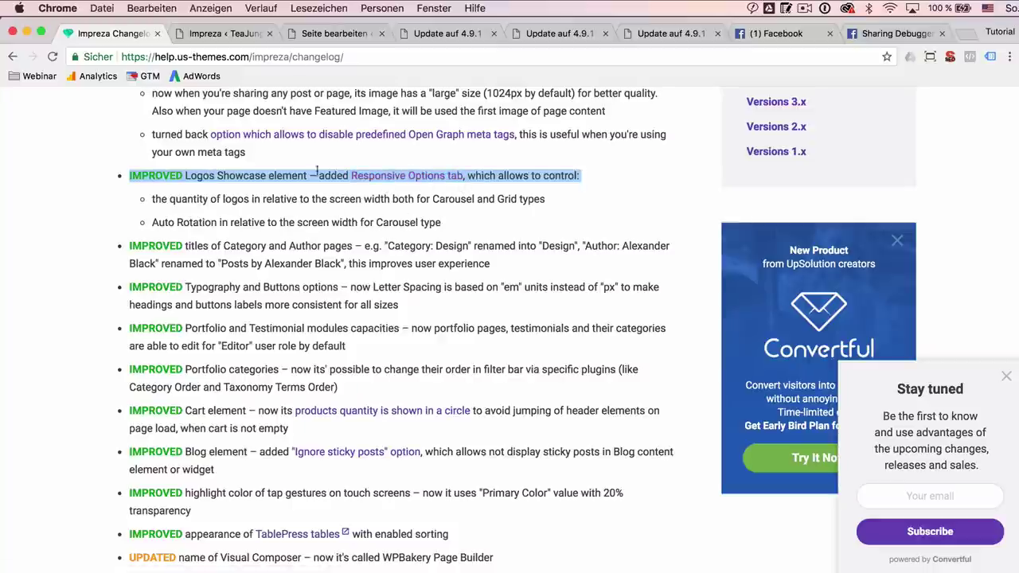
# Find the logo element by searching for "logo" and add Logos anzeigen below the button on the test page.
pyautogui.click(322, 34)
pyautogui.scroll(-5, 287, 350)
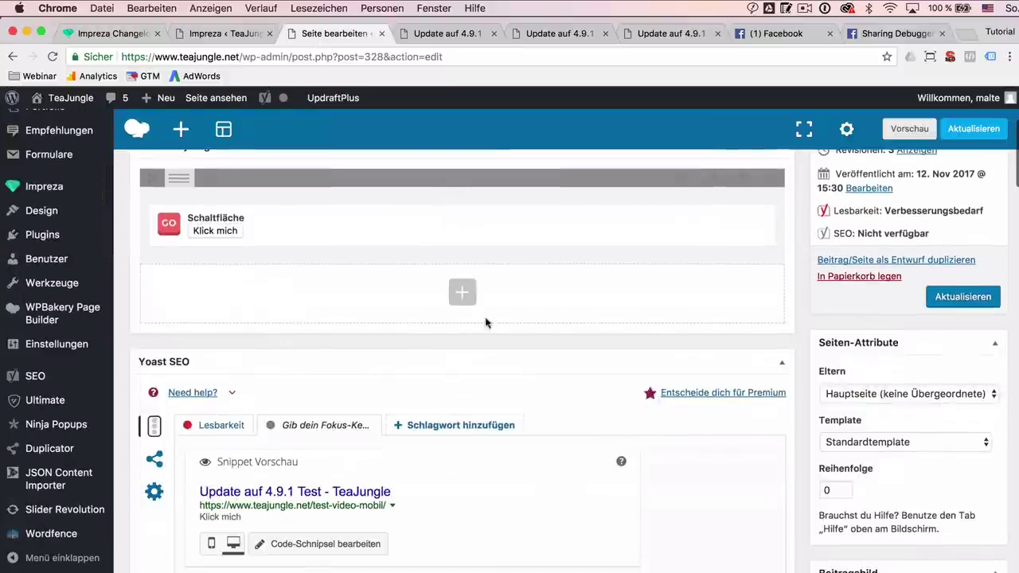
pyautogui.click(462, 292)
pyautogui.scroll(-2, 199, 275)
pyautogui.press('super+f')
pyautogui.write('s')
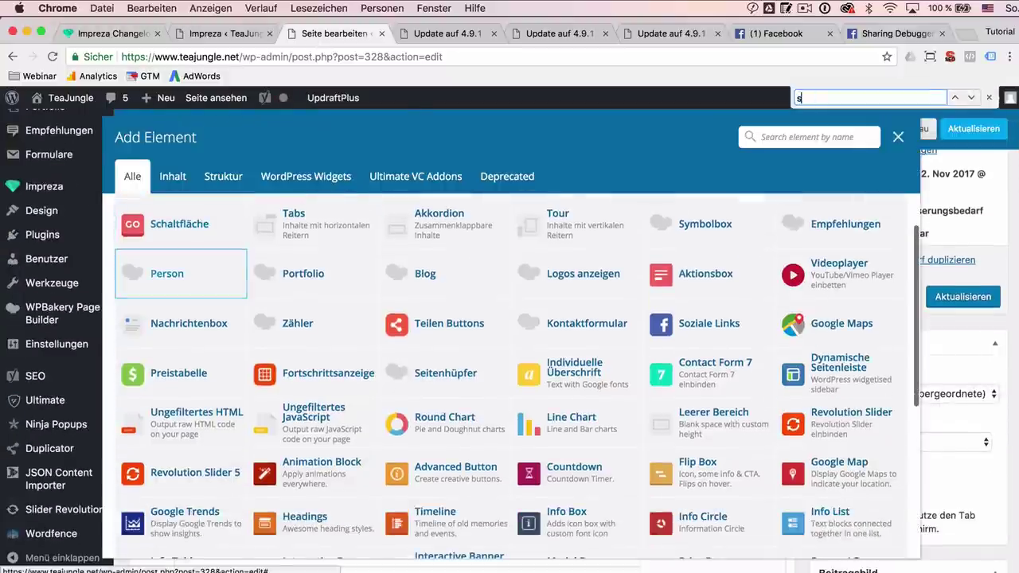
pyautogui.write('howcase')
pyautogui.click(800, 137)
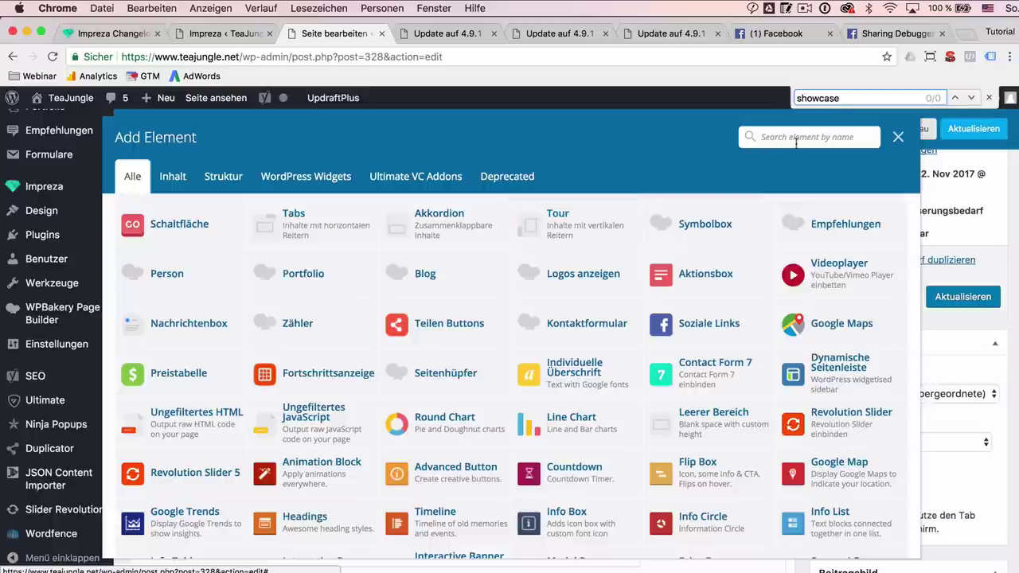
pyautogui.write('logo')
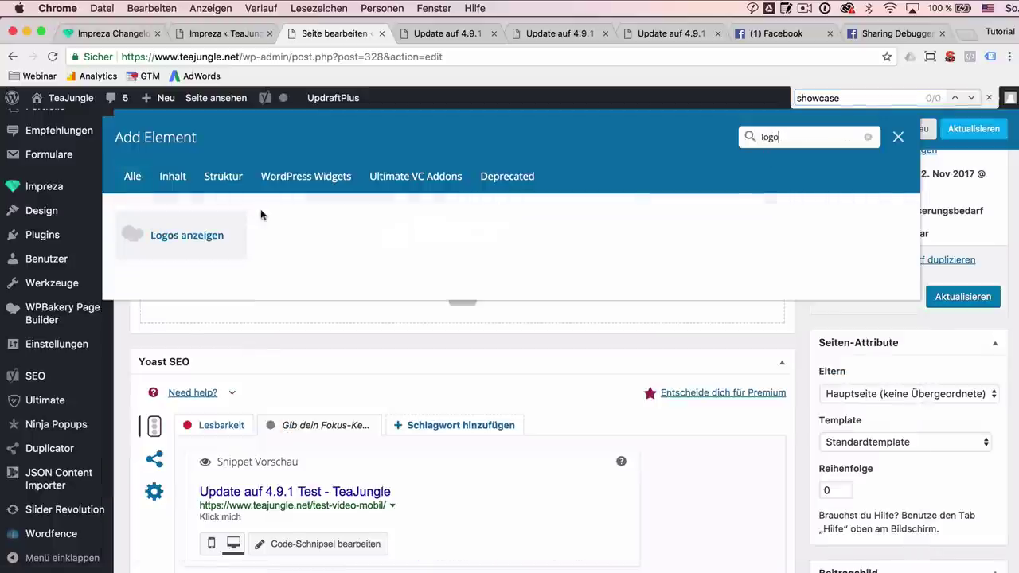
pyautogui.click(149, 241)
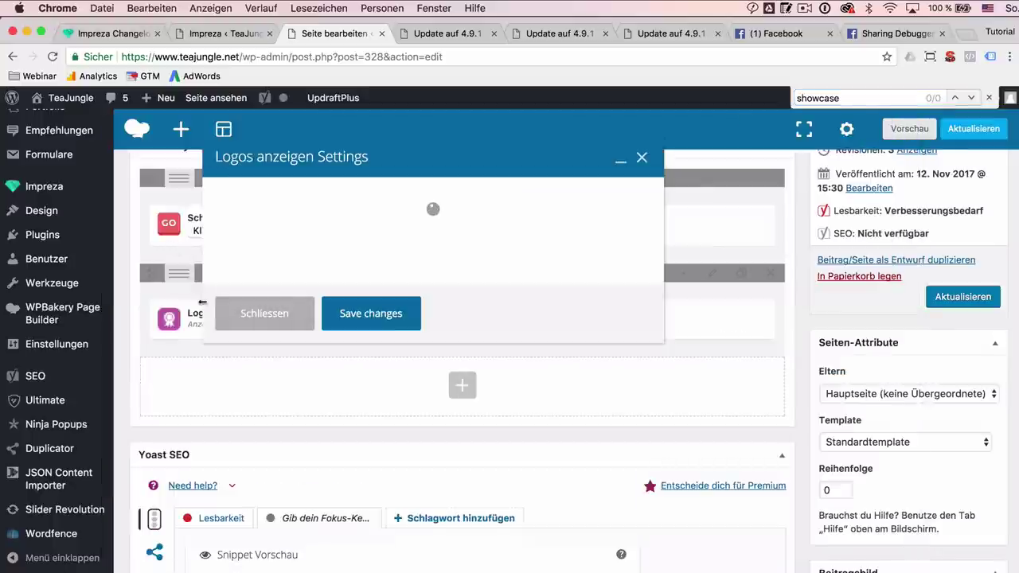
# Review the Logos anzeigen element's Design, Karussell Einstellungen and Responsive Options settings.
pyautogui.click(383, 196)
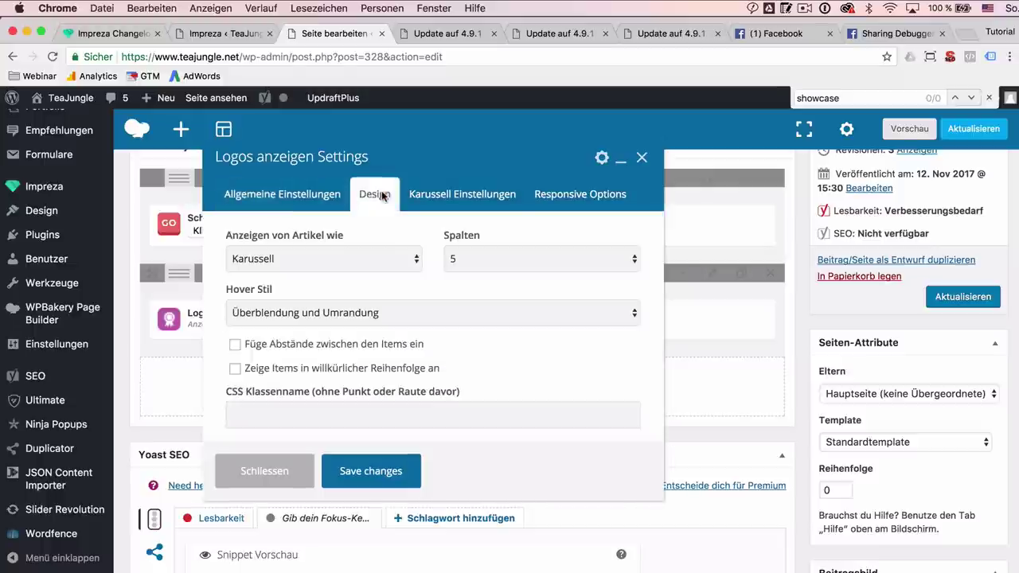
pyautogui.click(440, 203)
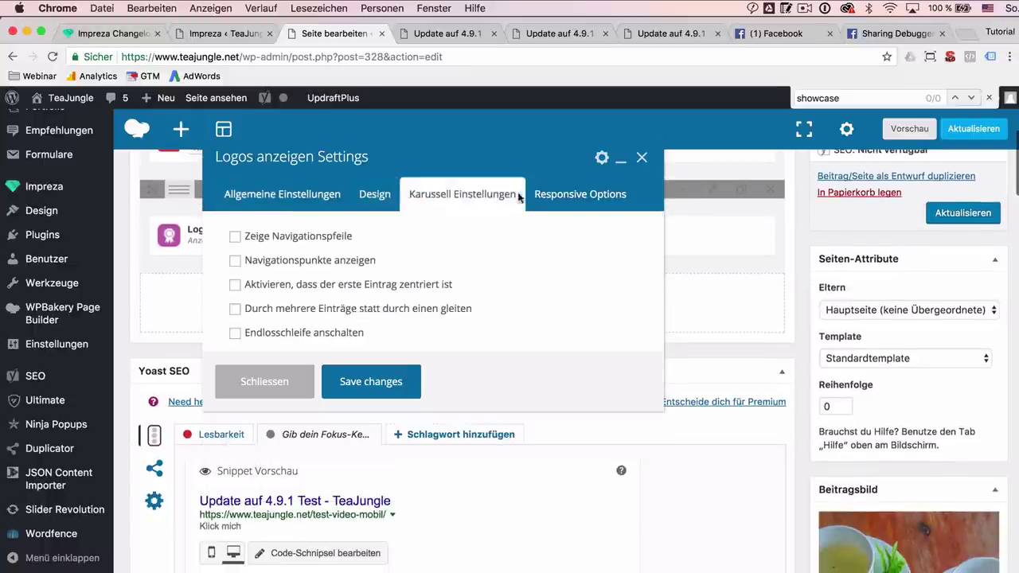
pyautogui.click(565, 193)
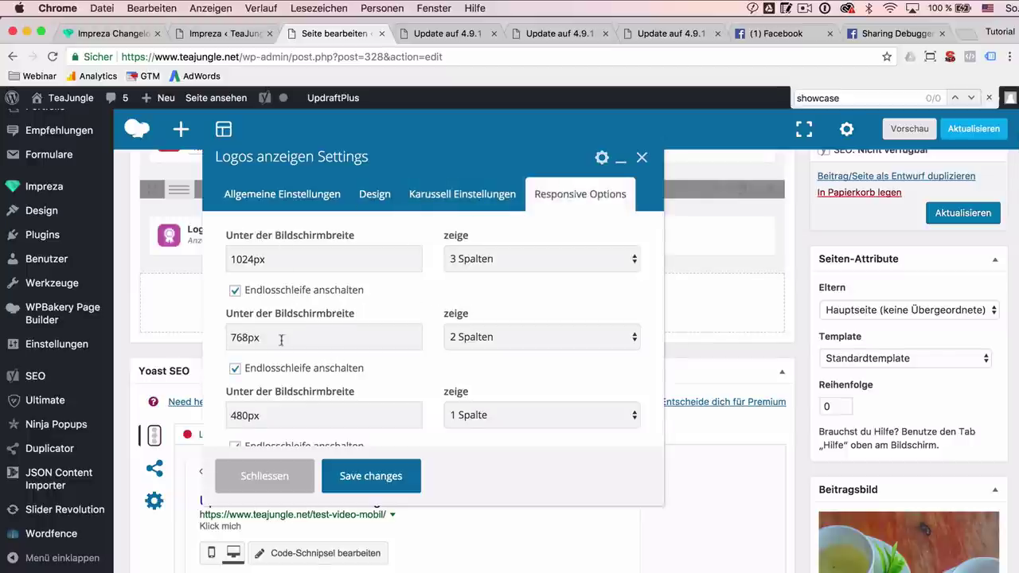
pyautogui.scroll(-3, 273, 369)
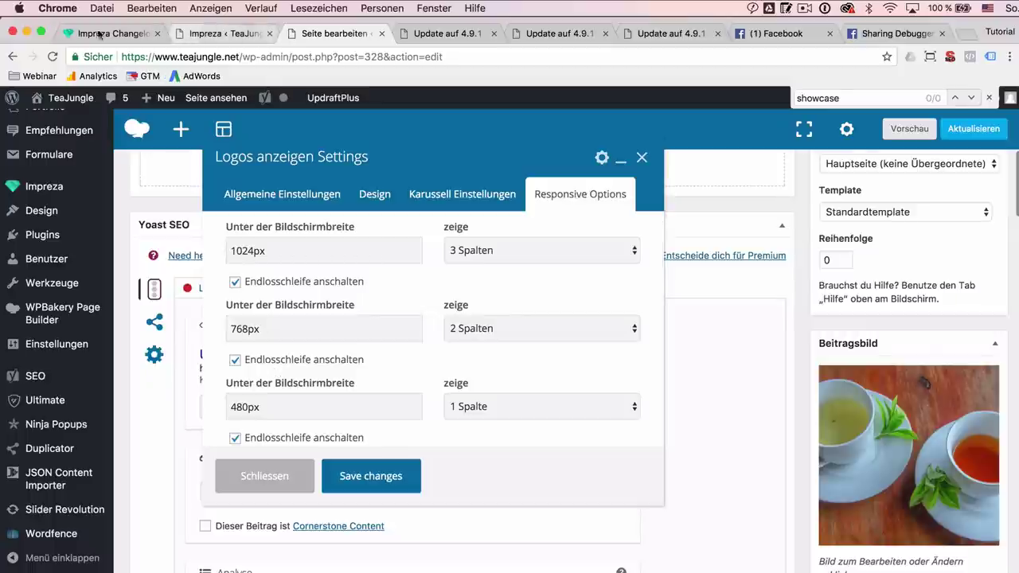
# Go back to the Impreza changelog and read the entries following the Logos Showcase improvement.
pyautogui.click(88, 33)
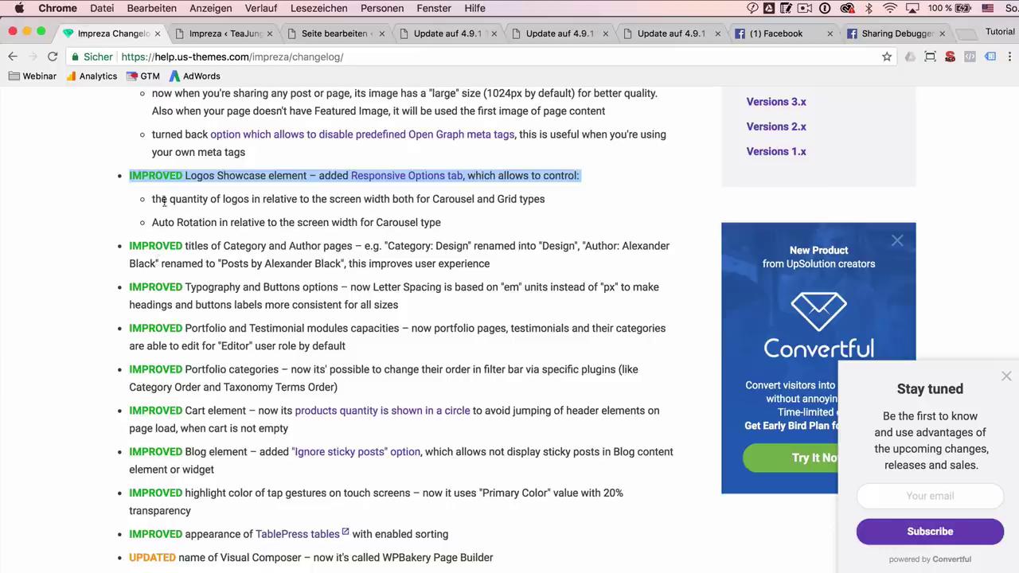
pyautogui.scroll(-1, 182, 232)
pyautogui.scroll(-1, 182, 230)
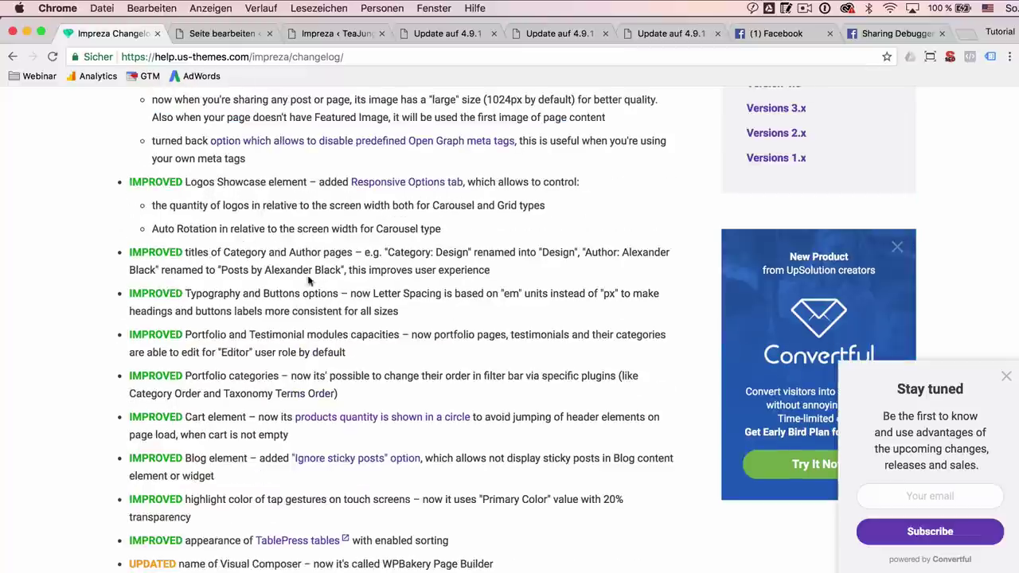
# Read the changelog entry on Category and Author page titles, highlighting the old and new title examples.
pyautogui.scroll(-1, 400, 288)
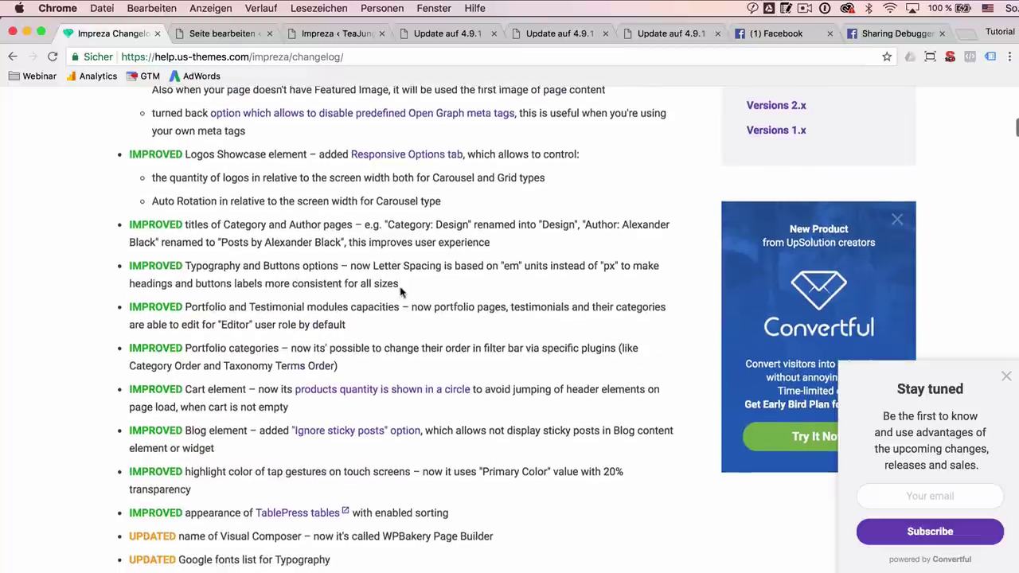
pyautogui.scroll(-2, 401, 291)
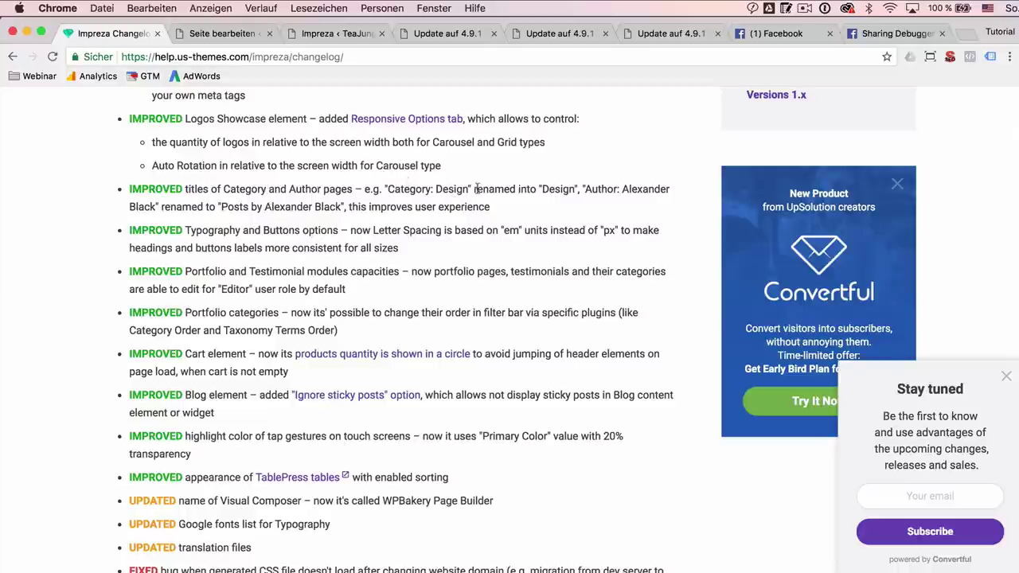
pyautogui.doubleClick(561, 189)
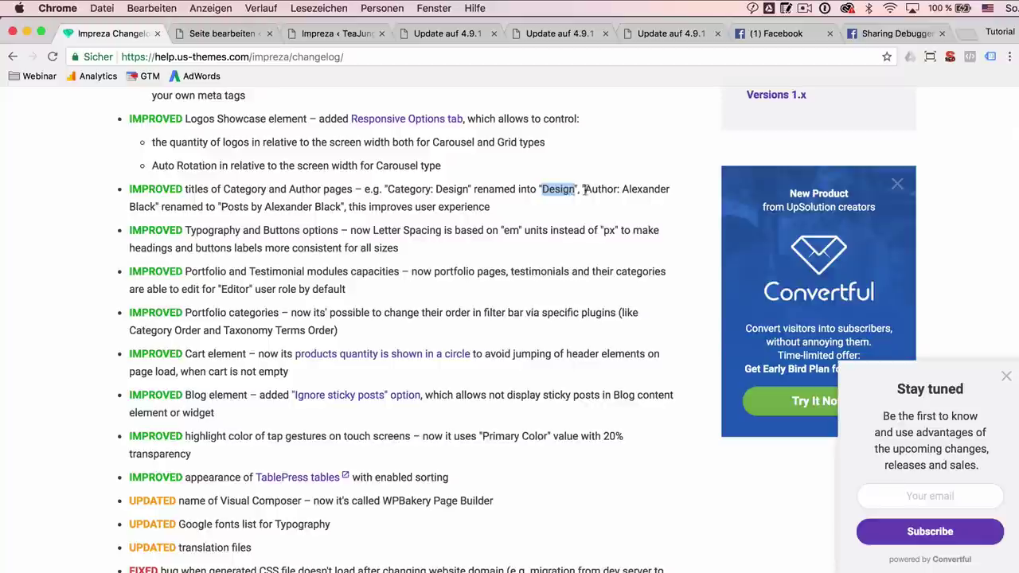
pyautogui.doubleClick(594, 189)
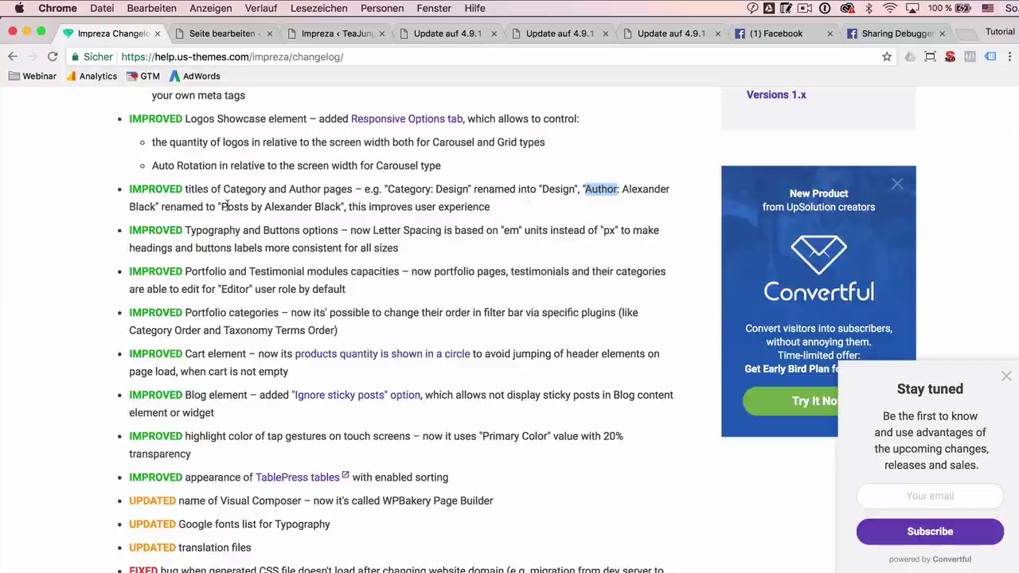
pyautogui.moveTo(222, 206); pyautogui.dragTo(342, 206)
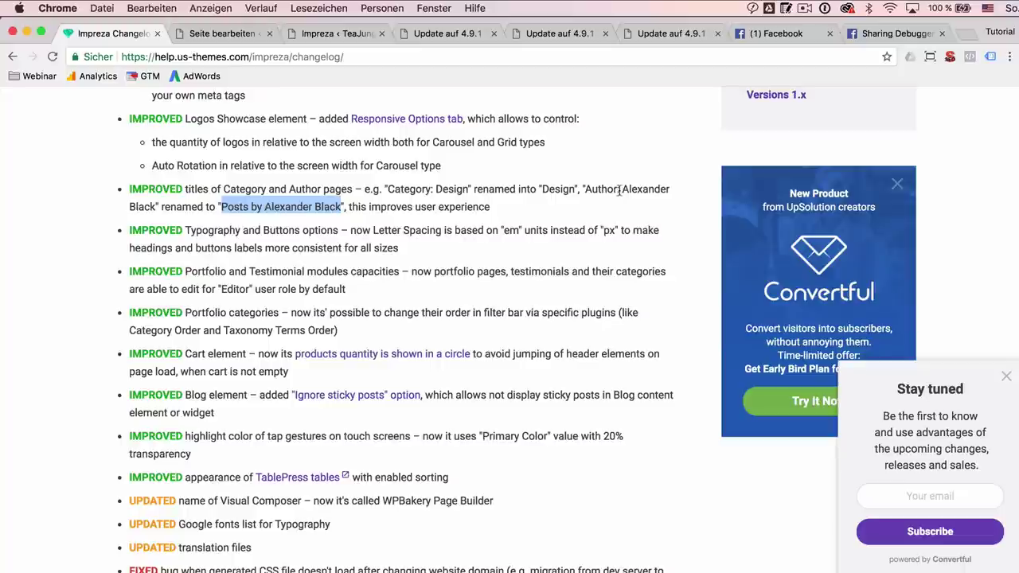
pyautogui.doubleClick(408, 189)
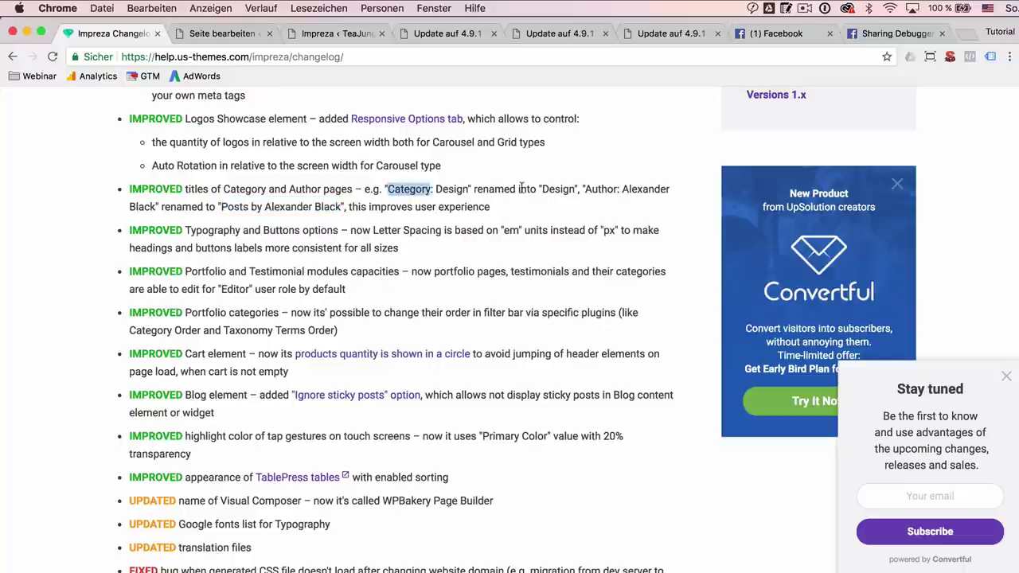
pyautogui.doubleClick(557, 189)
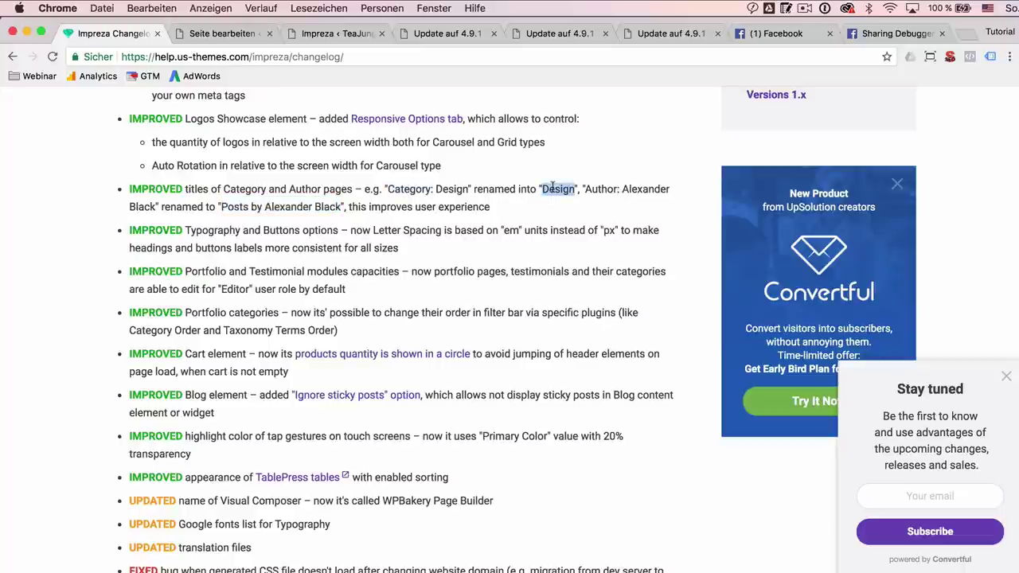
# Read the Typography and Buttons entry about Letter Spacing, highlighting the "em" and "px" units.
pyautogui.scroll(-1, 347, 217)
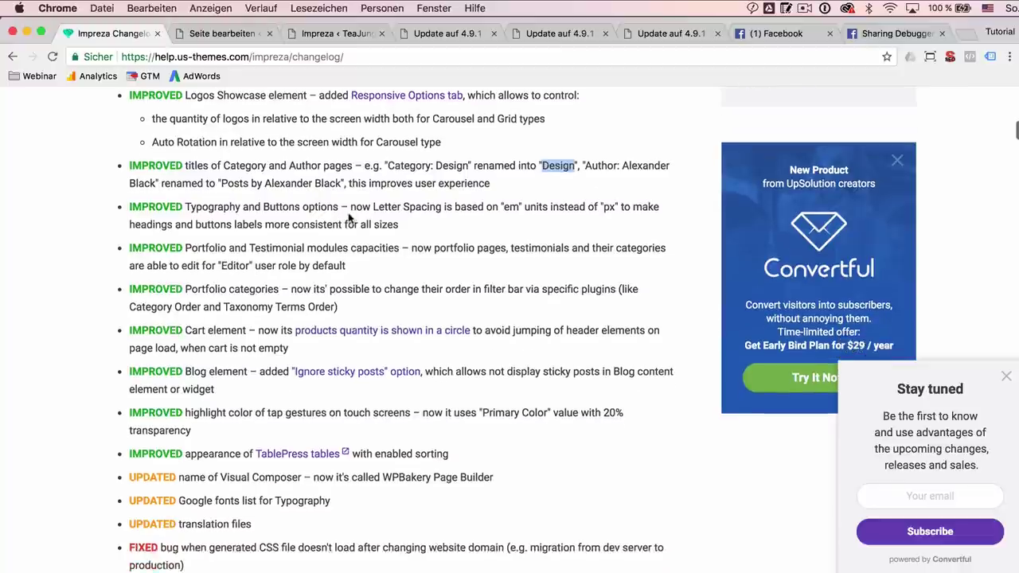
pyautogui.scroll(-1, 241, 209)
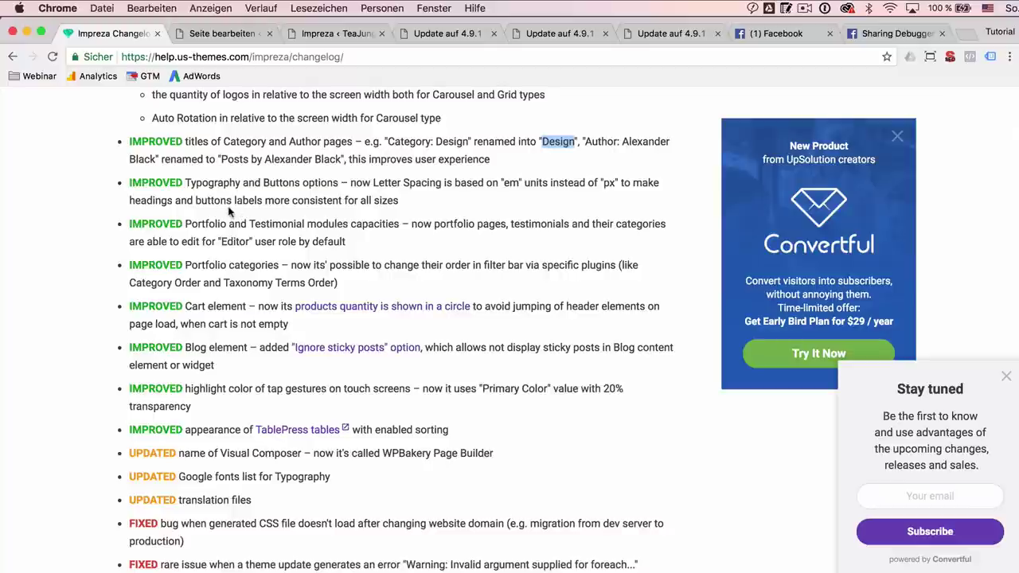
pyautogui.scroll(-1, 229, 211)
pyautogui.doubleClick(511, 164)
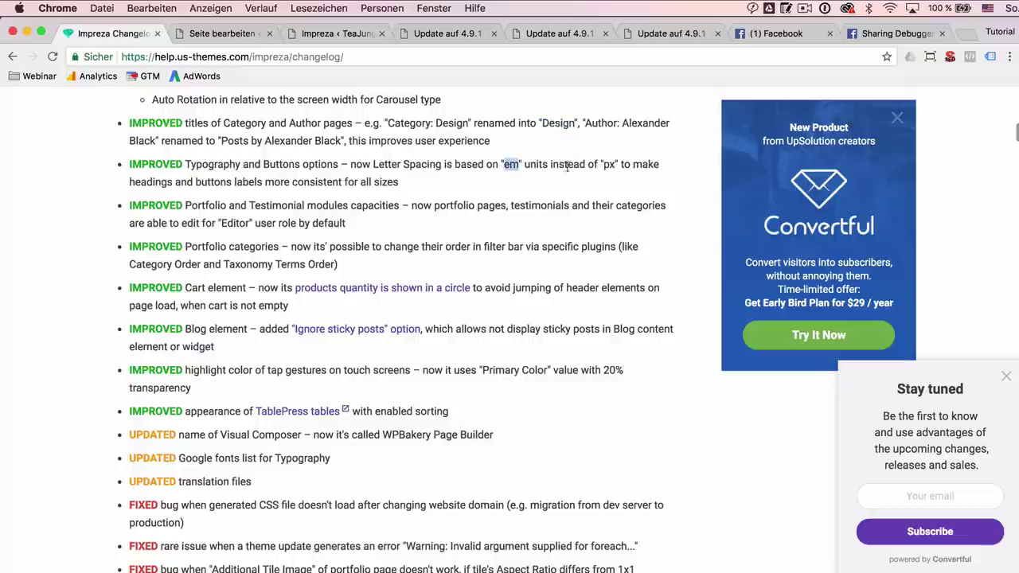
pyautogui.doubleClick(608, 164)
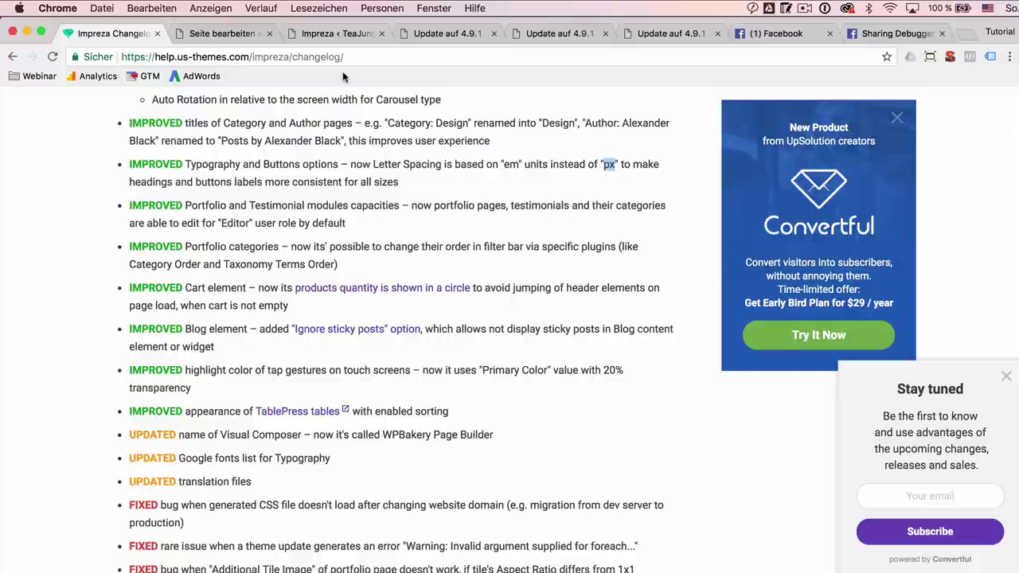
pyautogui.tripleClick(289, 167)
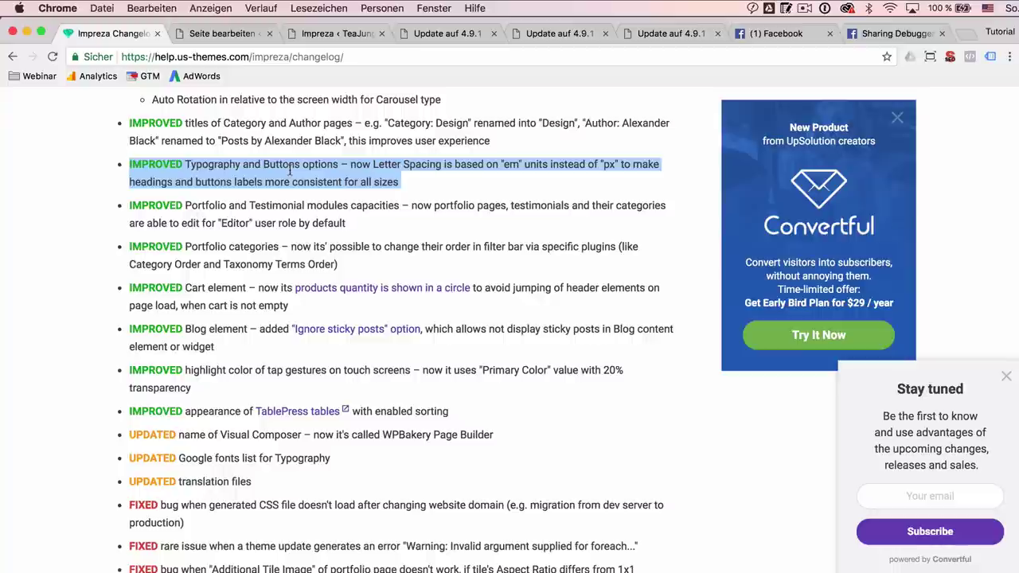
pyautogui.doubleClick(510, 165)
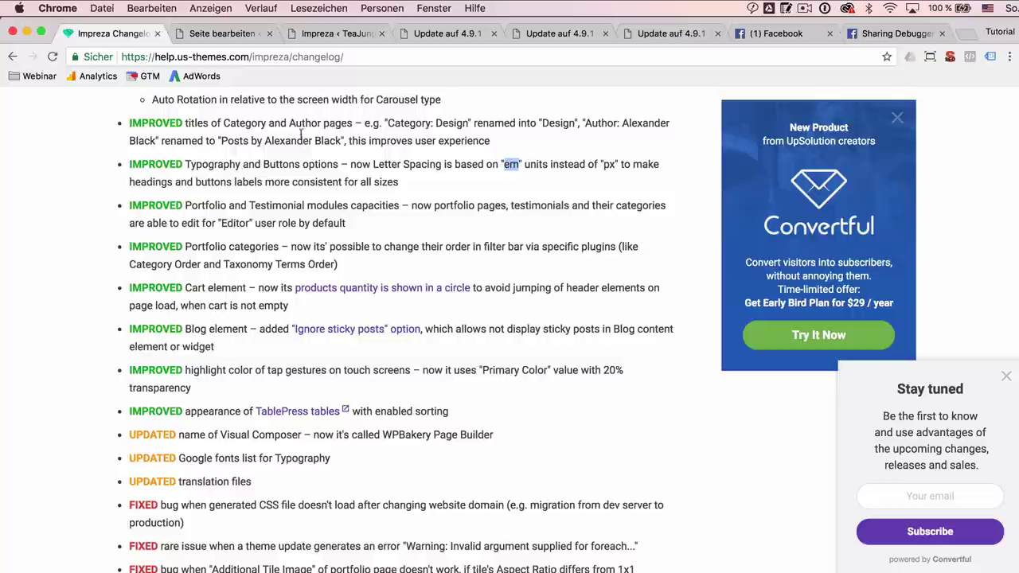
# Switch to the TeaJungle Impreza theme options and open the Schaltflächen settings at the letter spacing option.
pyautogui.click(338, 33)
pyautogui.scroll(-3, 119, 299)
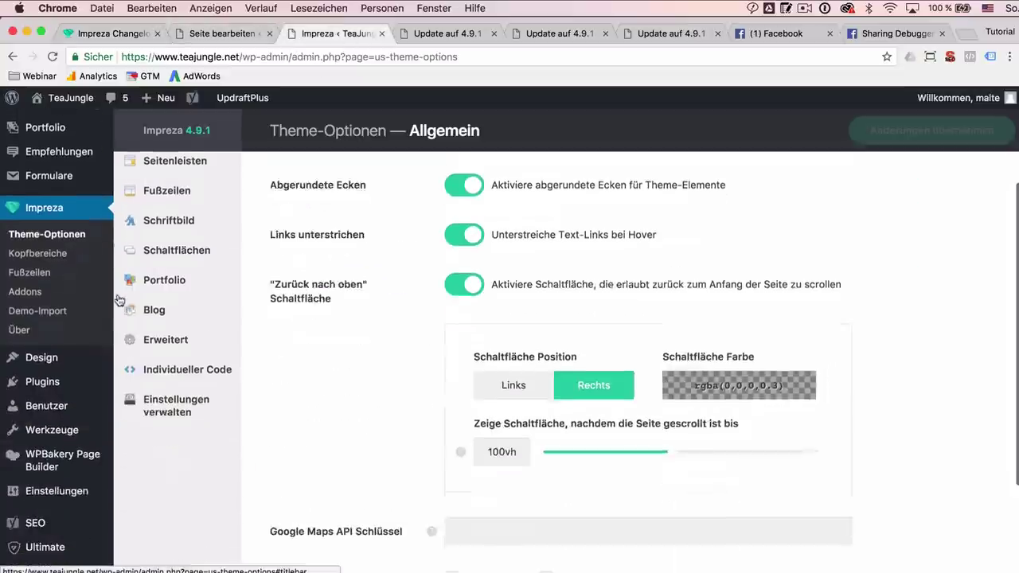
pyautogui.scroll(3, 119, 302)
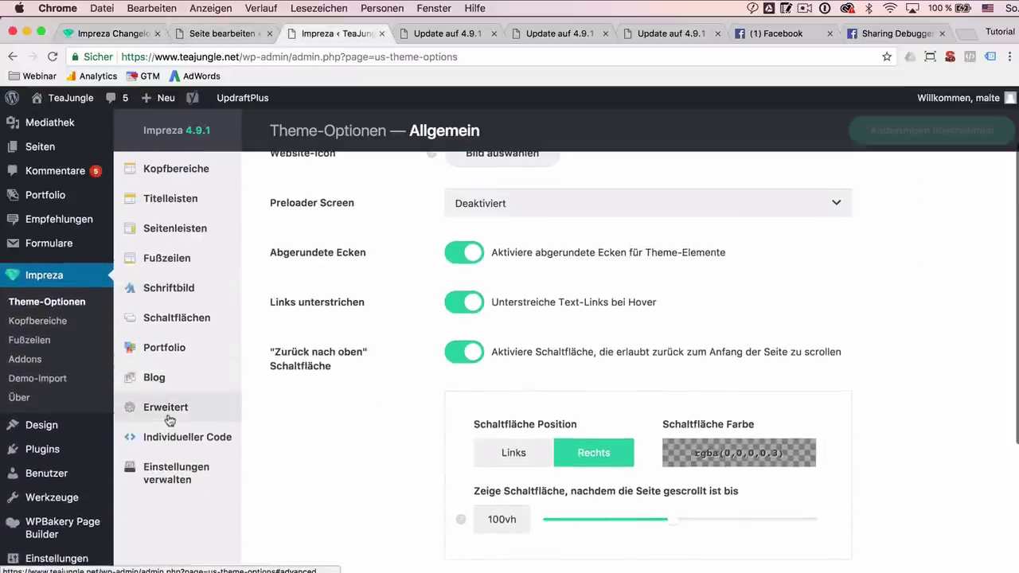
pyautogui.scroll(3, 199, 263)
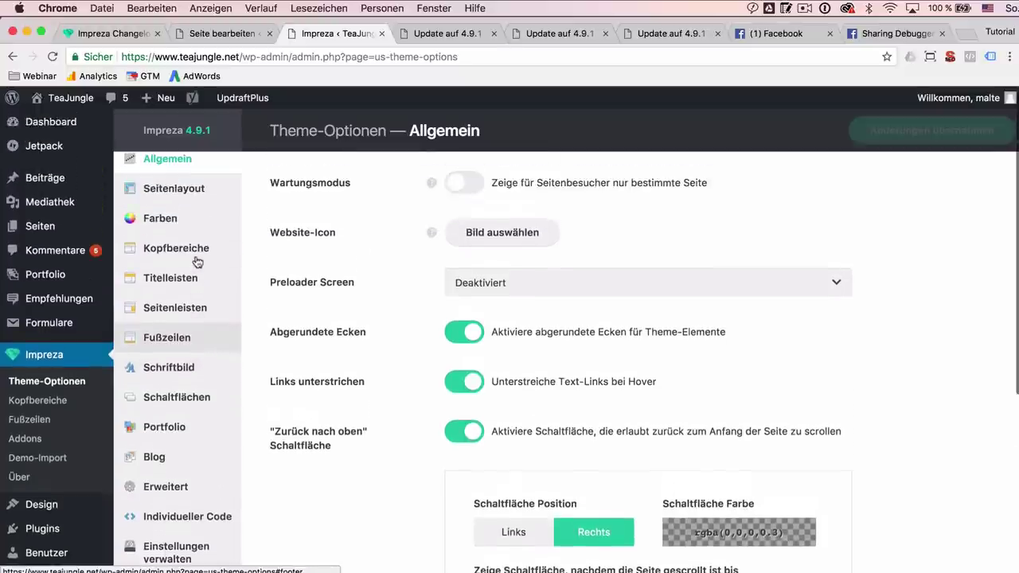
pyautogui.scroll(-3, 196, 262)
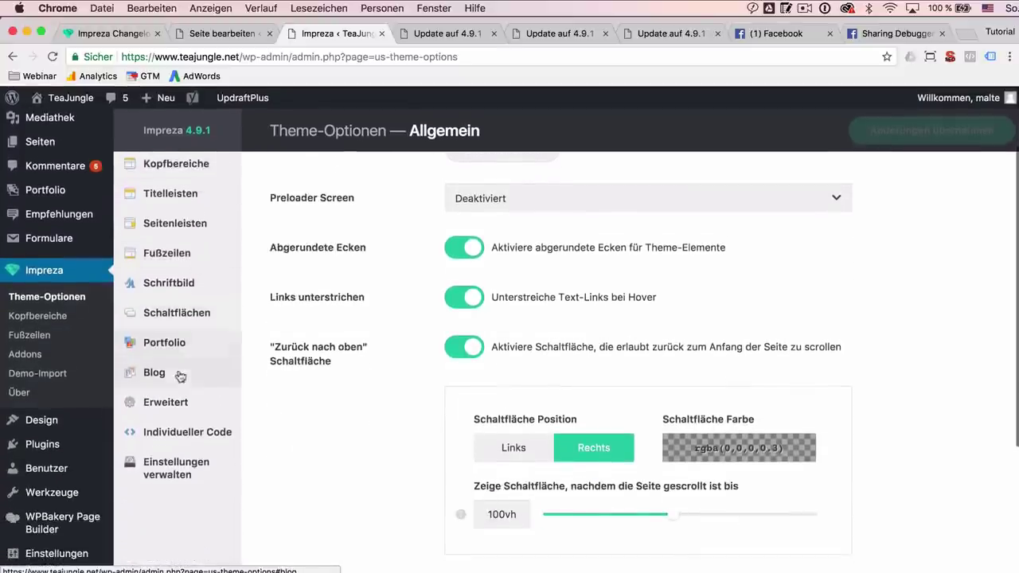
pyautogui.scroll(2, 195, 239)
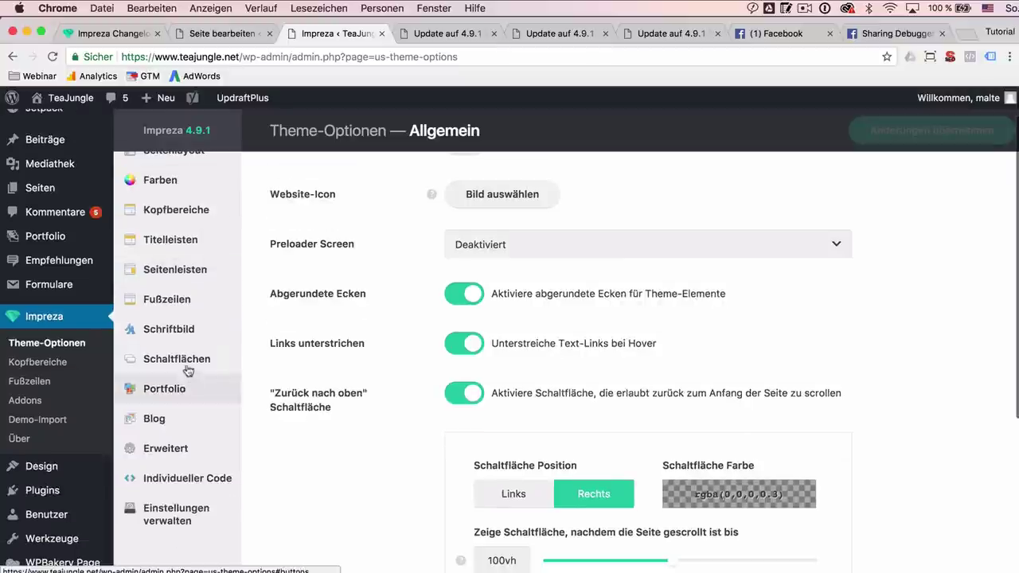
pyautogui.click(188, 370)
pyautogui.scroll(-4, 398, 374)
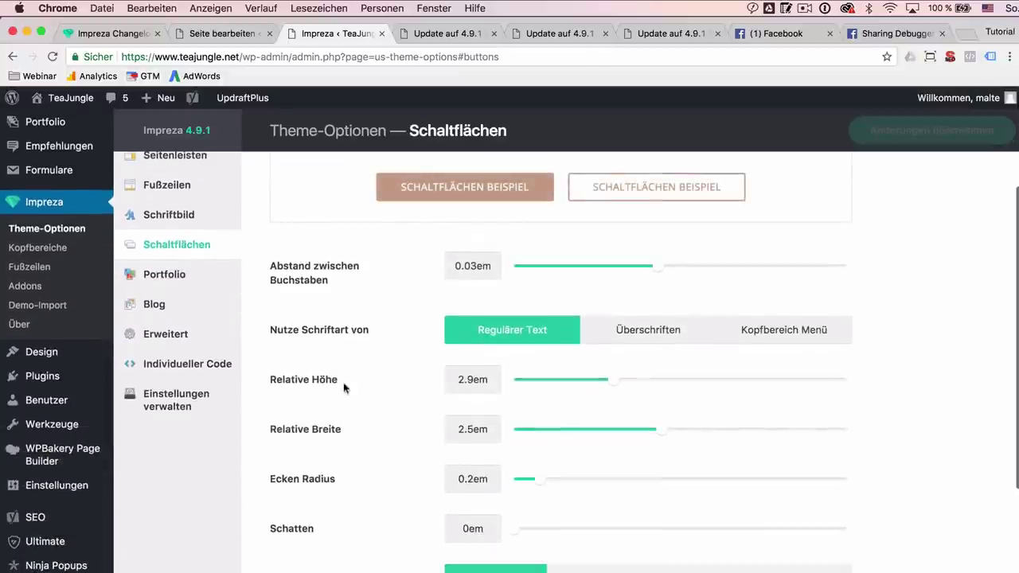
# Set Abstand zwischen Buchstaben for the buttons to 0.06em and look over the remaining button options.
pyautogui.click(474, 267)
pyautogui.moveTo(654, 266); pyautogui.dragTo(692, 266)
pyautogui.scroll(-1, 353, 396)
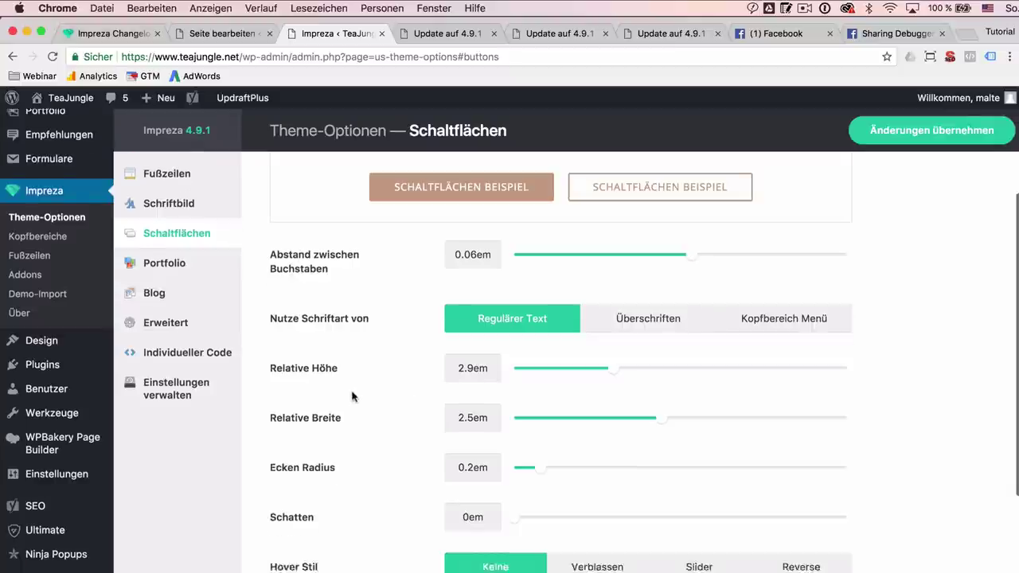
pyautogui.scroll(-3, 352, 396)
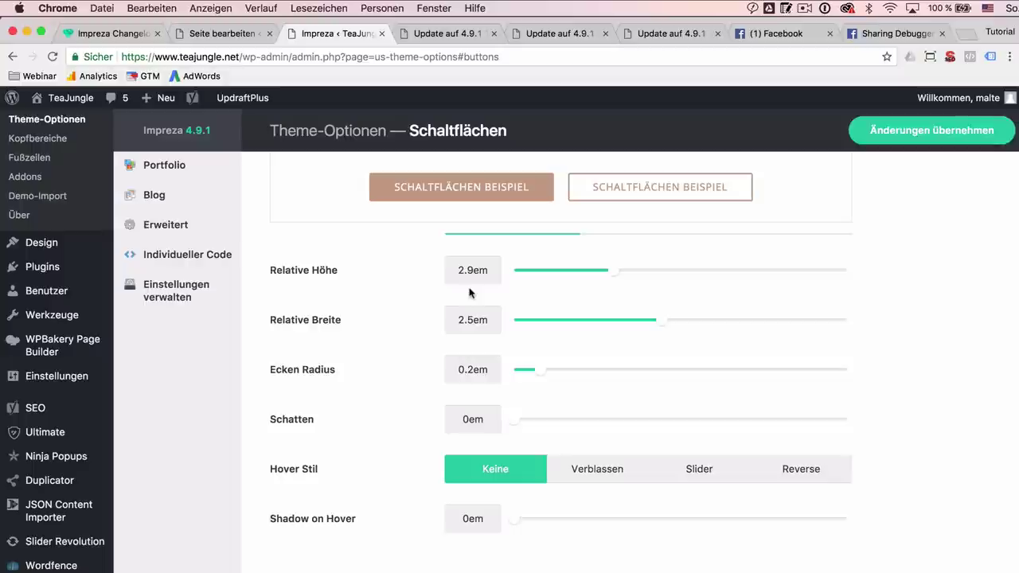
# Return to the Impreza changelog and highlight the Portfolio categories entry and the Portfolio and Testimonial modules capacities entry.
pyautogui.click(131, 35)
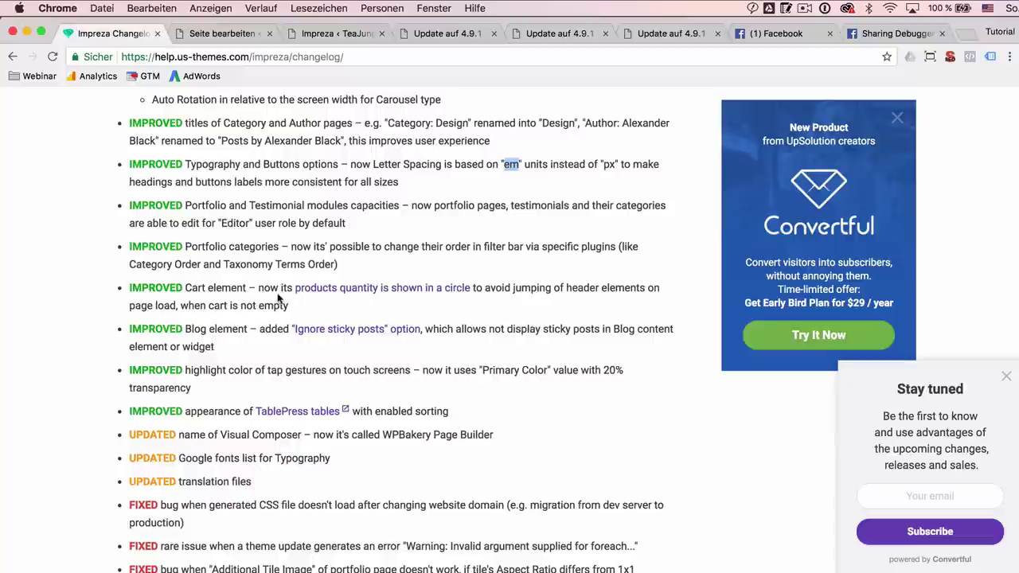
pyautogui.scroll(-1, 280, 297)
pyautogui.scroll(-1, 231, 258)
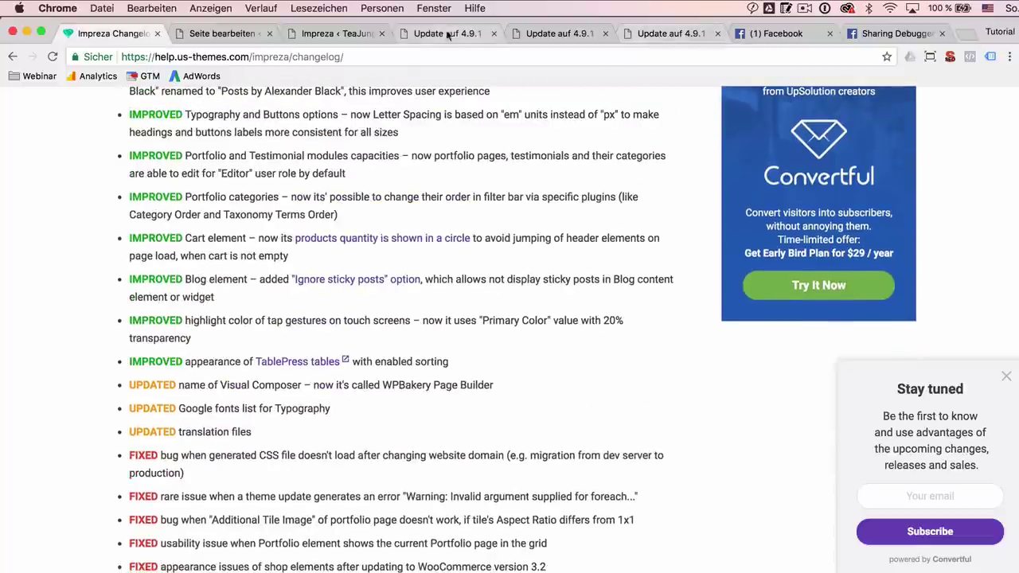
pyautogui.moveTo(184, 195); pyautogui.dragTo(368, 213)
pyautogui.scroll(-2, 368, 212)
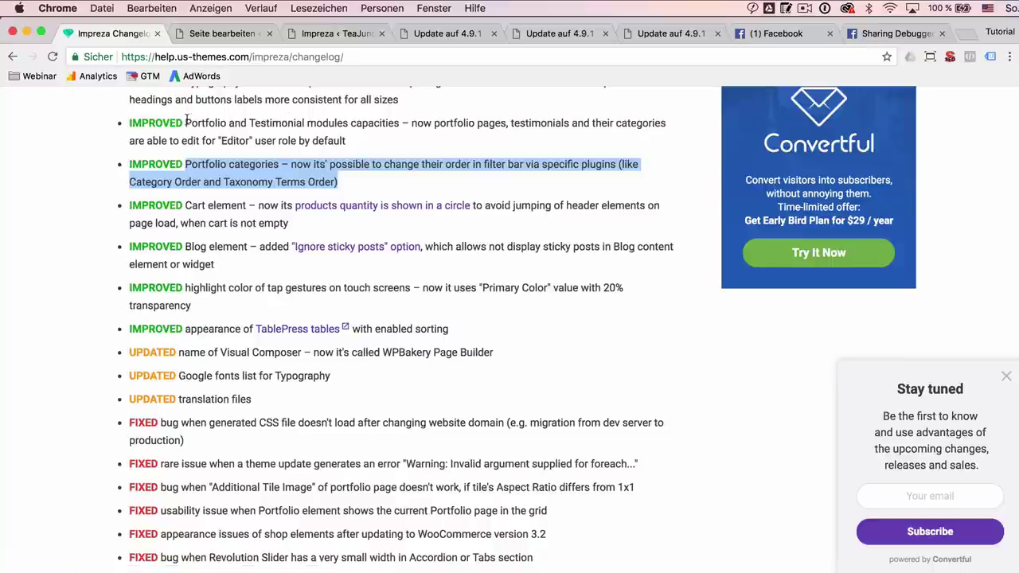
pyautogui.moveTo(186, 121); pyautogui.dragTo(373, 138)
pyautogui.scroll(-2, 385, 146)
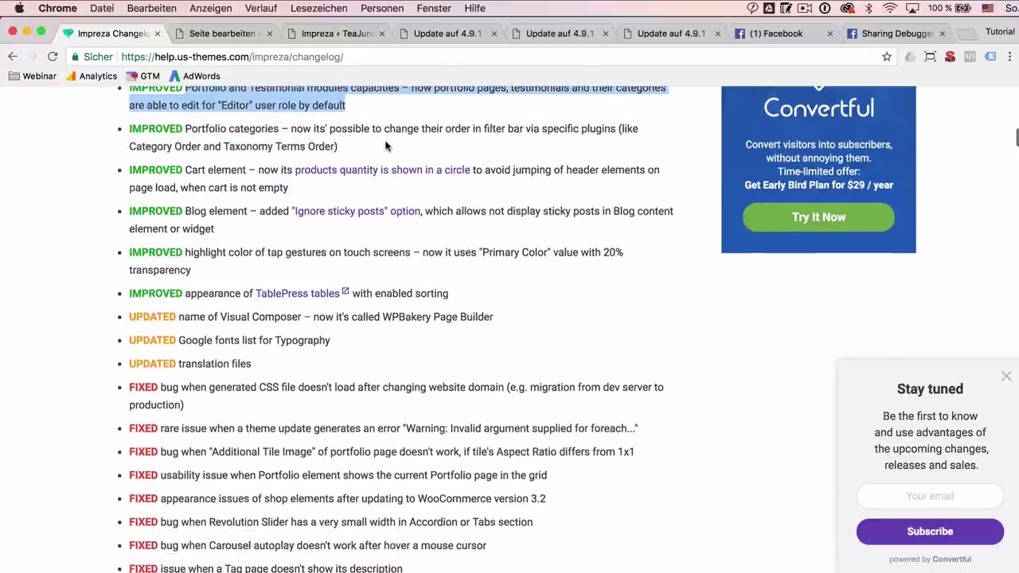
pyautogui.scroll(2, 287, 105)
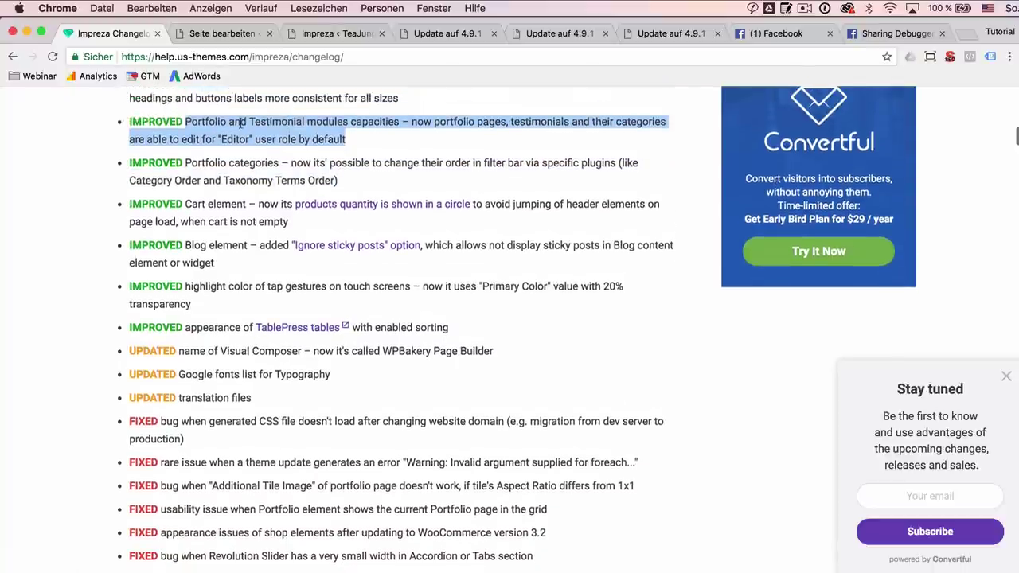
pyautogui.scroll(-1, 295, 177)
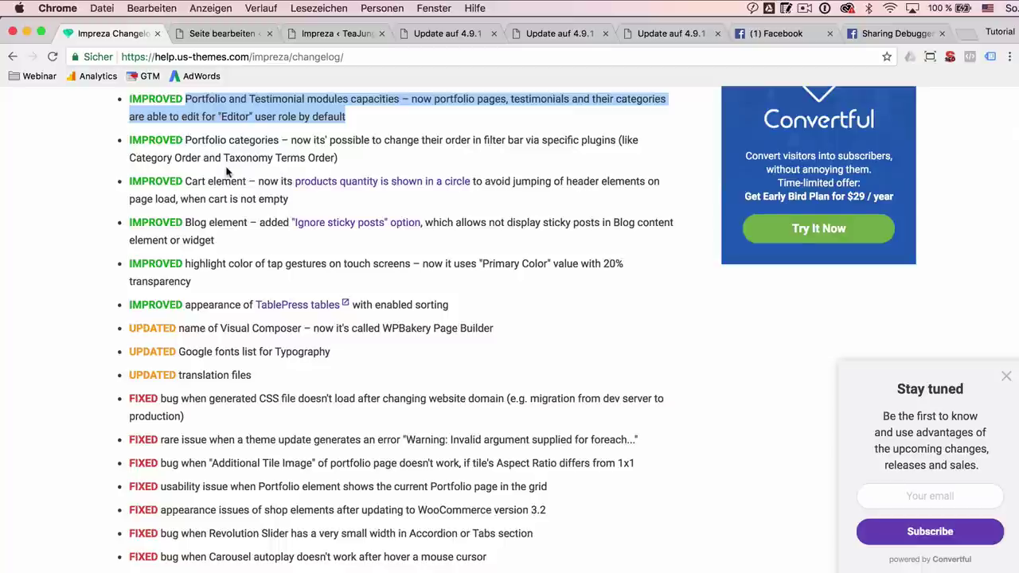
# Read on to the improvement about the products quantity circle and highlight the words "Cart element".
pyautogui.scroll(-2, 226, 167)
pyautogui.scroll(2, 368, 186)
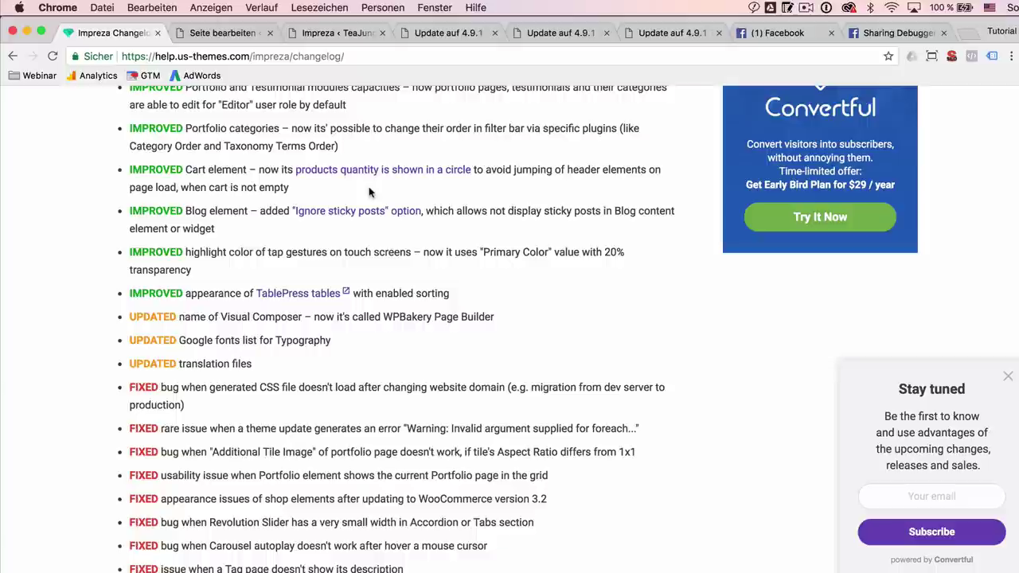
pyautogui.scroll(-1, 247, 175)
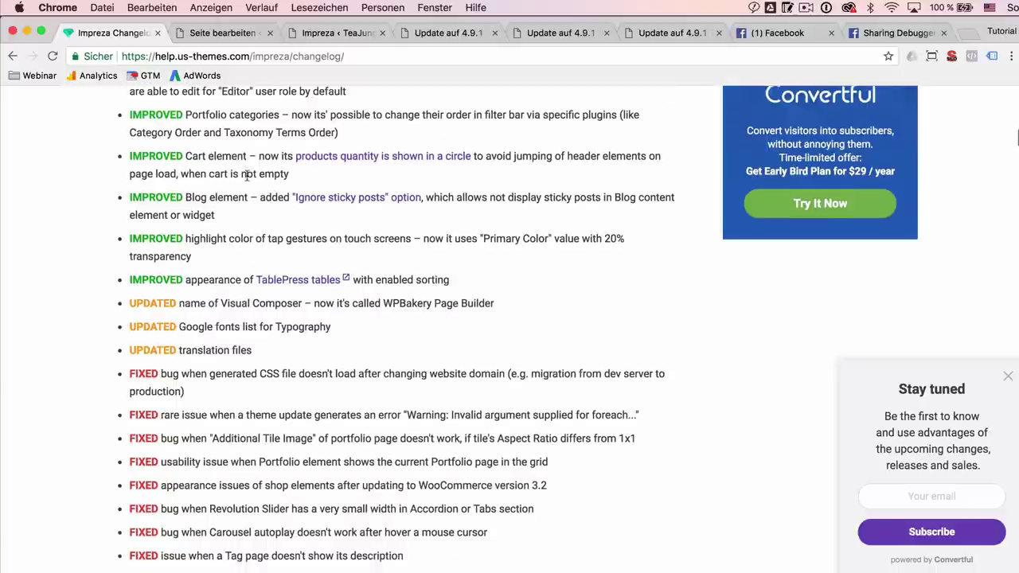
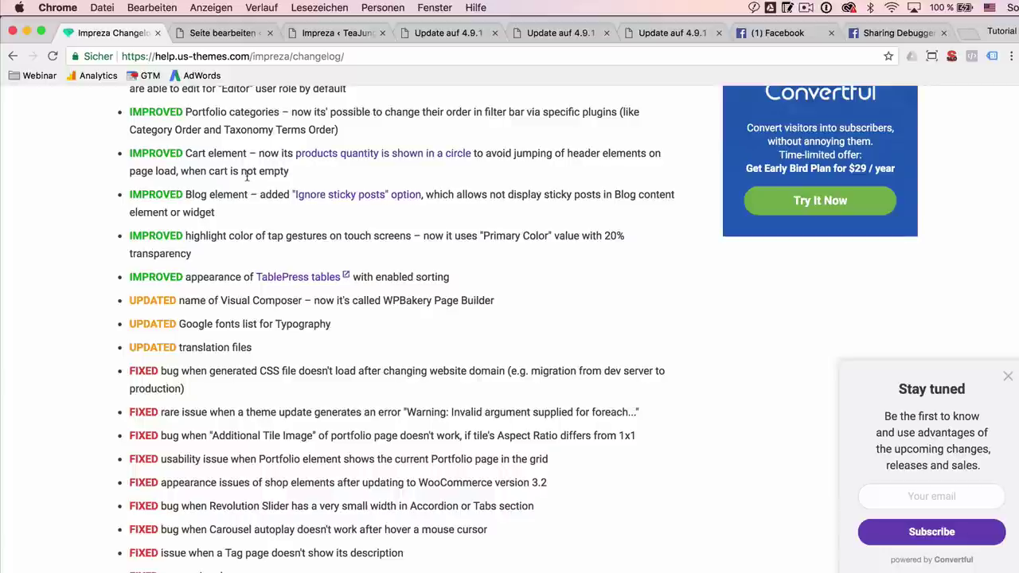
pyautogui.moveTo(185, 153); pyautogui.dragTo(248, 153)
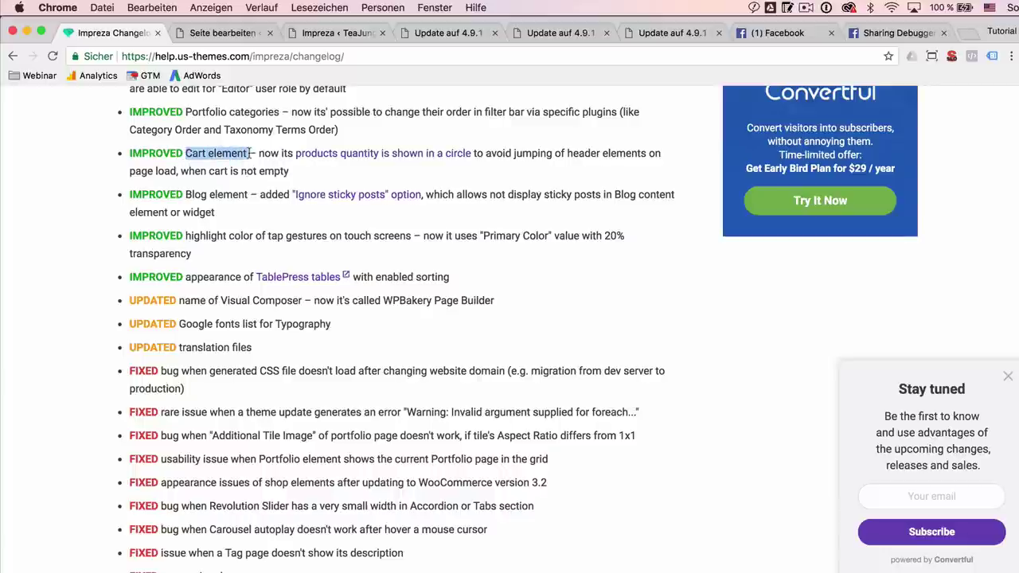
# Open the premium-kratzbaum.de WordPress admin in a new browser tab and go to its Themes page.
pyautogui.press('super+t')
pyautogui.write('premium')
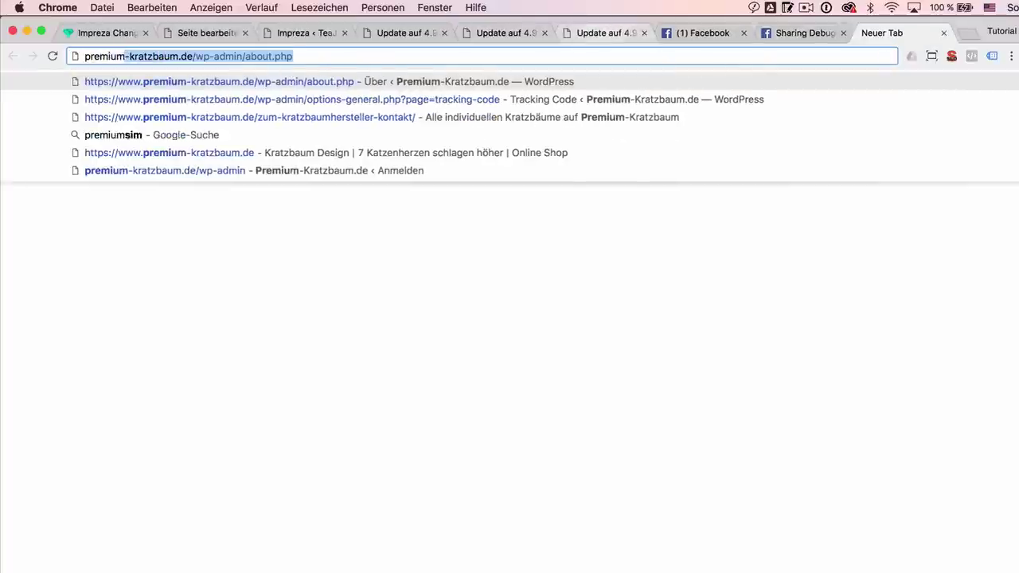
pyautogui.press('Return')
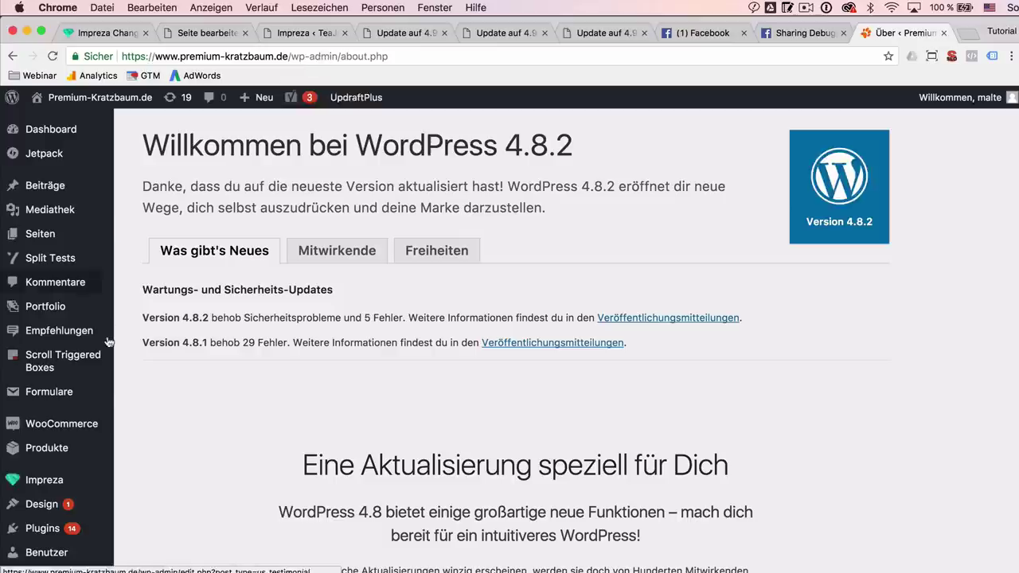
pyautogui.moveTo(56, 513)
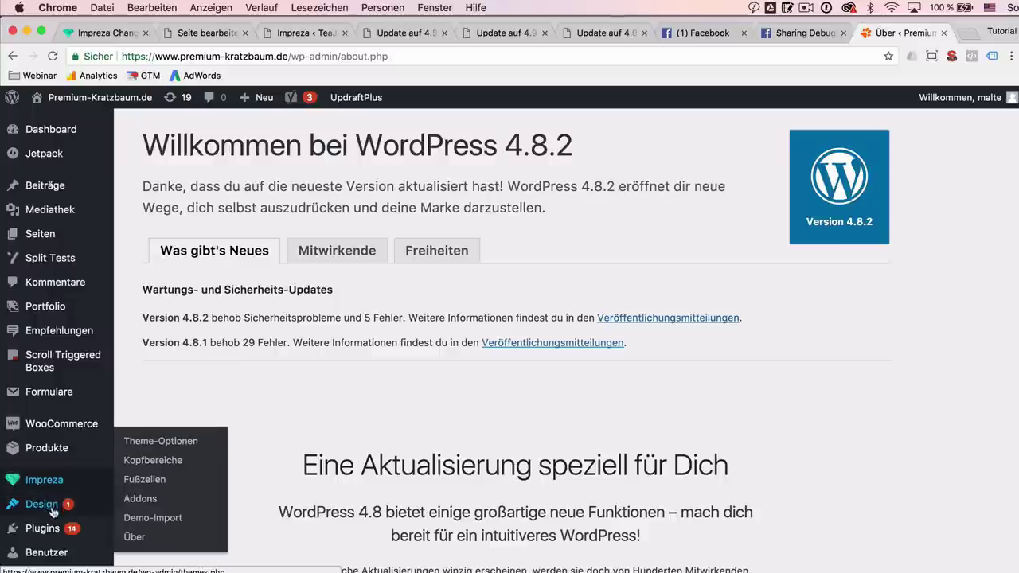
pyautogui.click(127, 460)
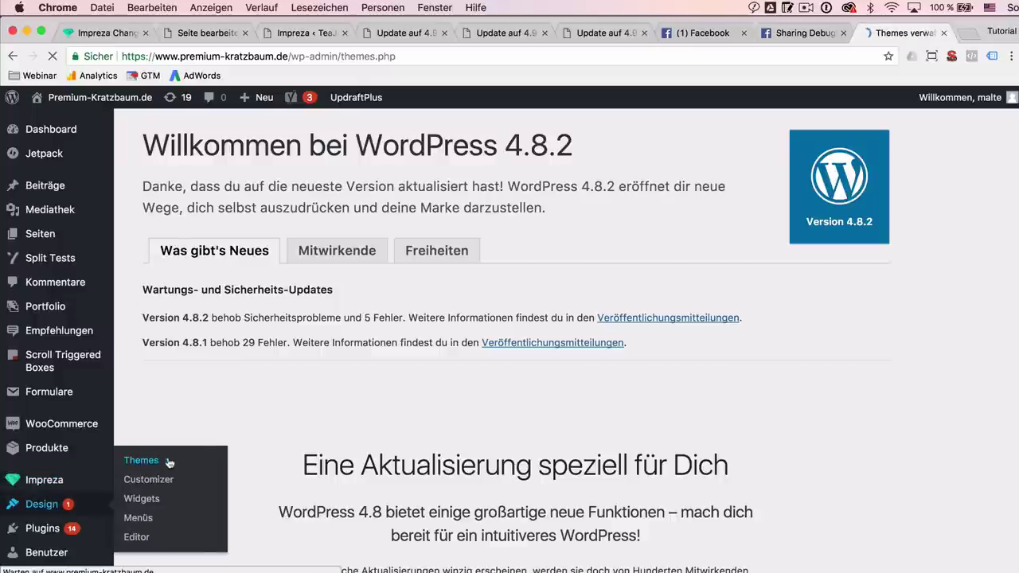
# Update the Impreza parent theme to its new version and look over the installed themes.
pyautogui.scroll(-4, 849, 236)
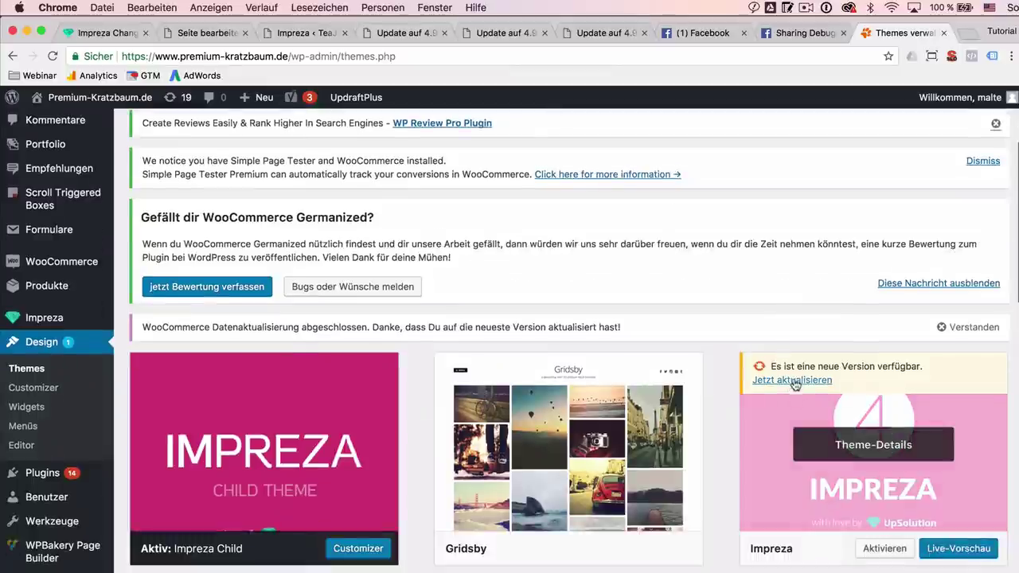
pyautogui.click(795, 385)
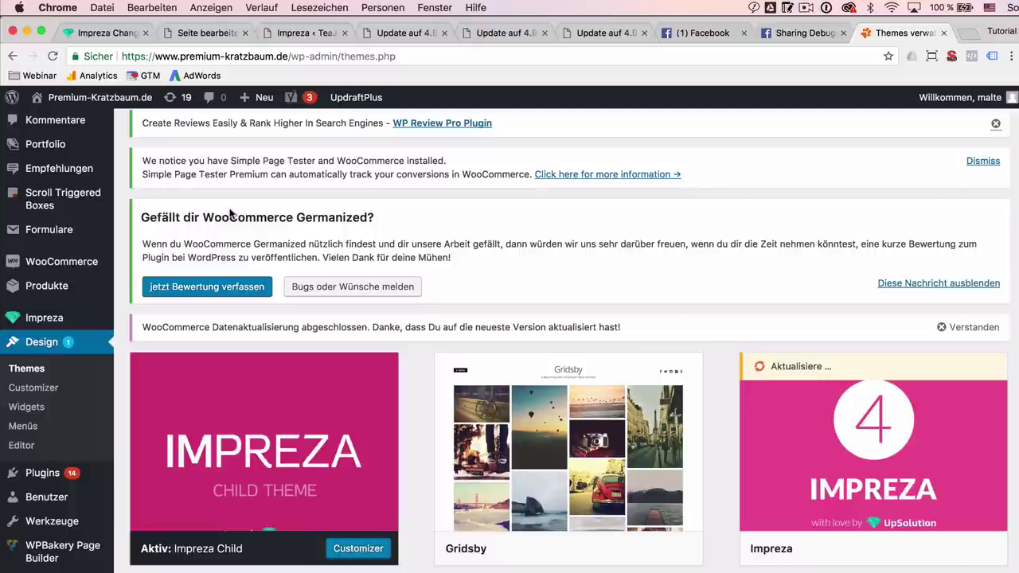
pyautogui.scroll(-2, 229, 215)
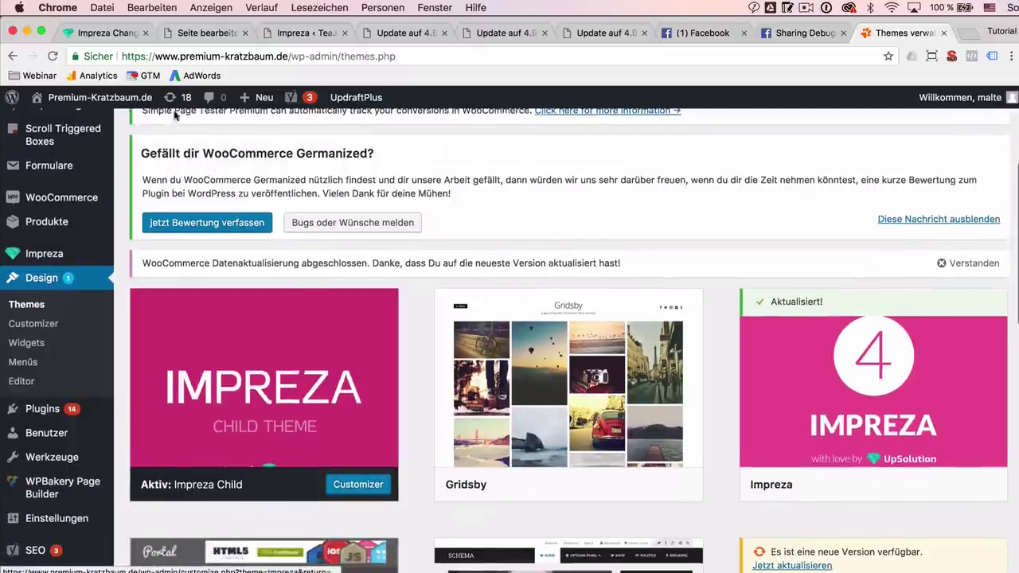
pyautogui.scroll(-5, 225, 224)
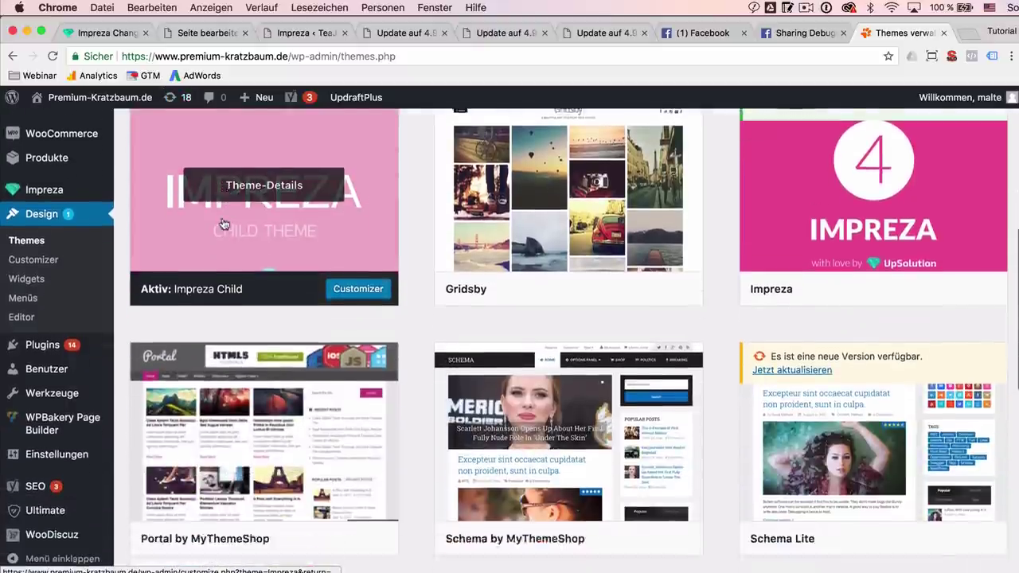
pyautogui.scroll(5, 215, 211)
# Open the Premium-Kratzbaum.de front page and show the contents of the header's shopping cart.
pyautogui.moveTo(103, 100)
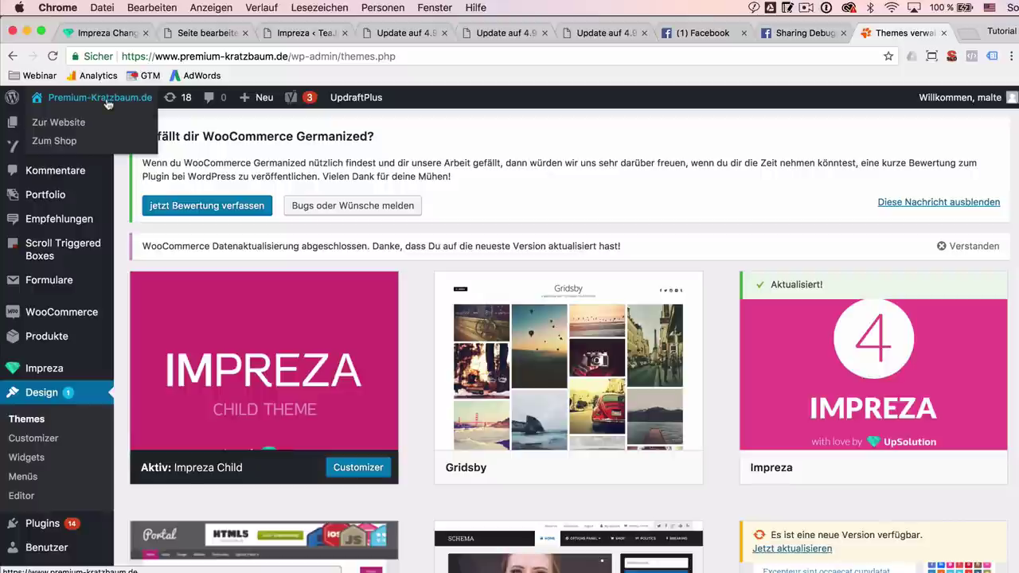
pyautogui.click(108, 102)
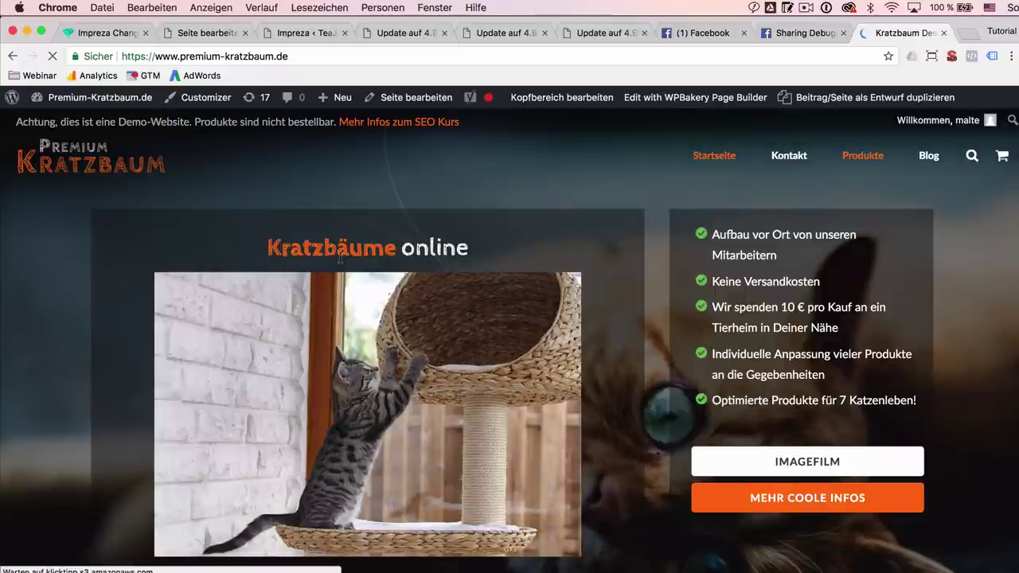
pyautogui.scroll(-3, 341, 259)
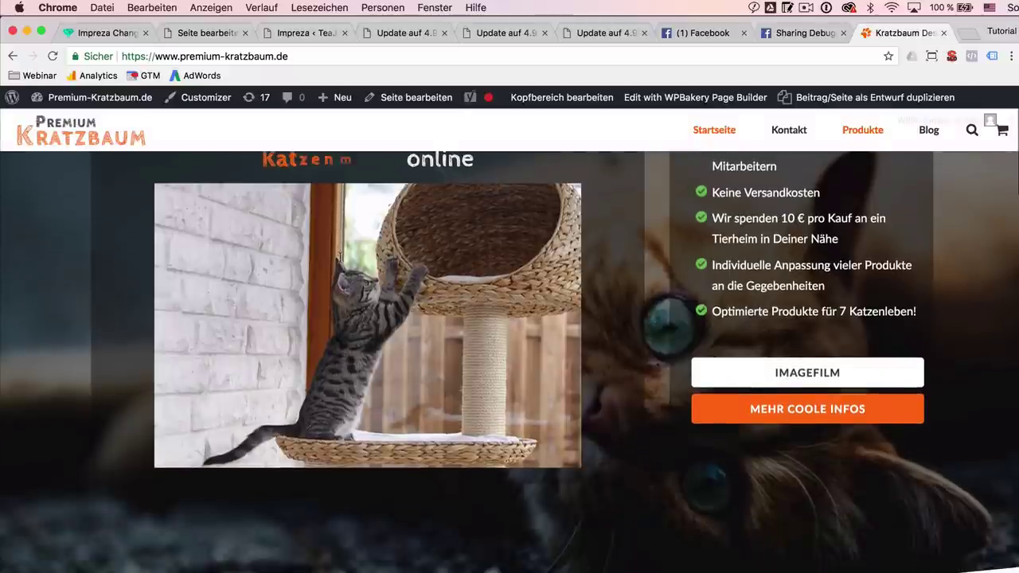
pyautogui.scroll(3, 509, 358)
pyautogui.moveTo(995, 158)
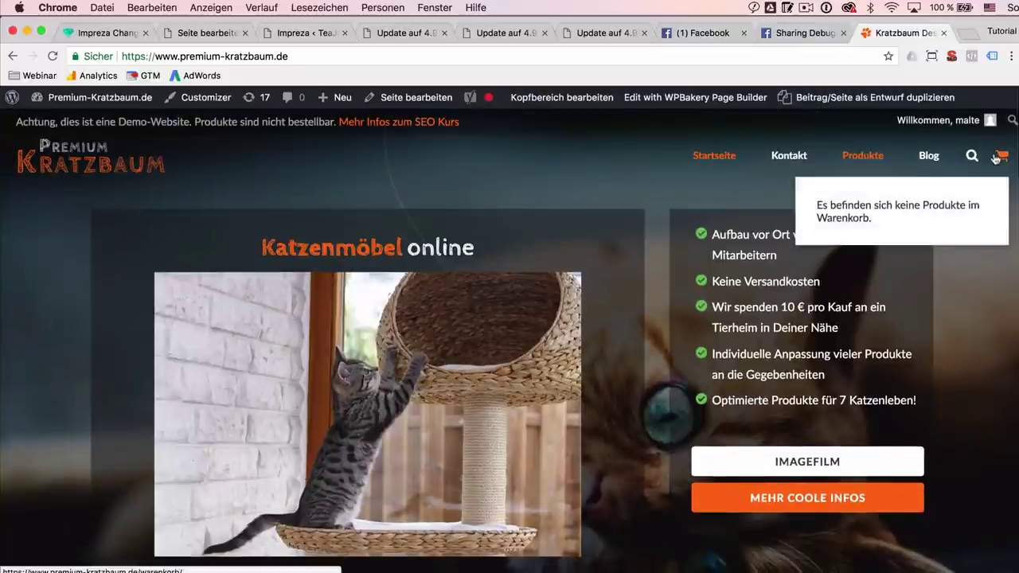
# Examine the product listings on the shop's front page, dismissing the e-book sign-up popup.
pyautogui.scroll(-10, 566, 330)
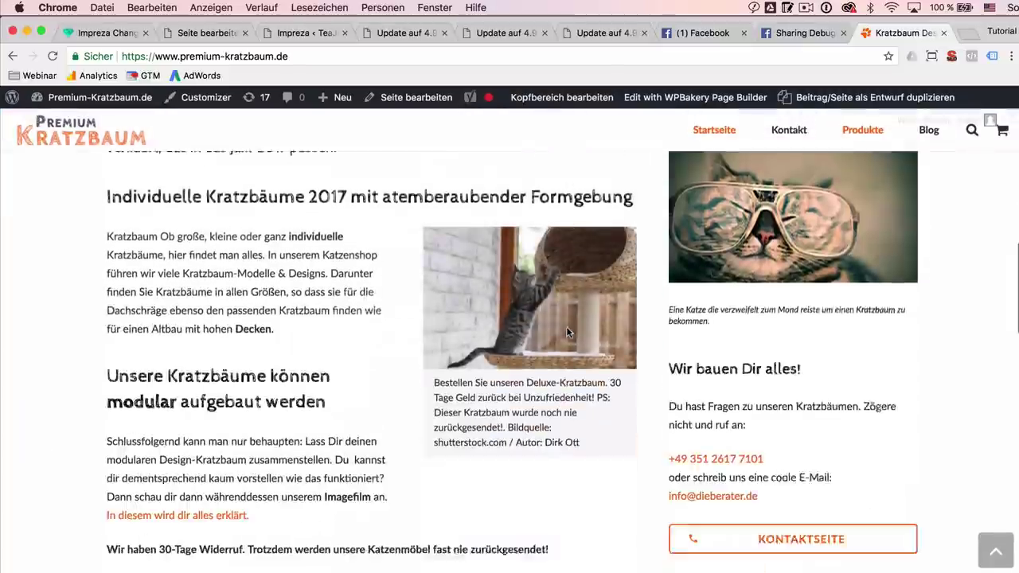
pyautogui.scroll(-8, 566, 330)
pyautogui.scroll(-3, 479, 328)
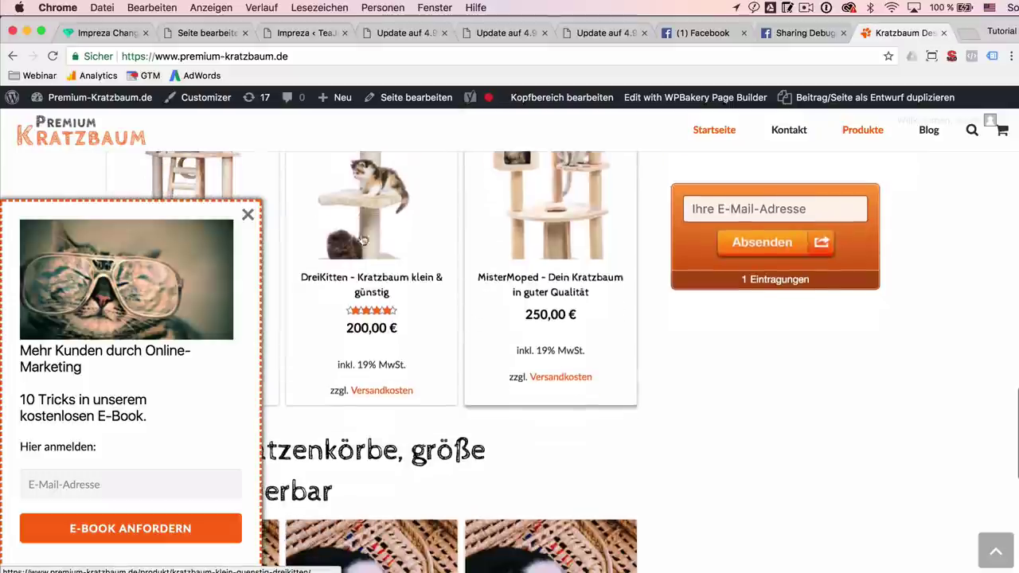
pyautogui.click(248, 214)
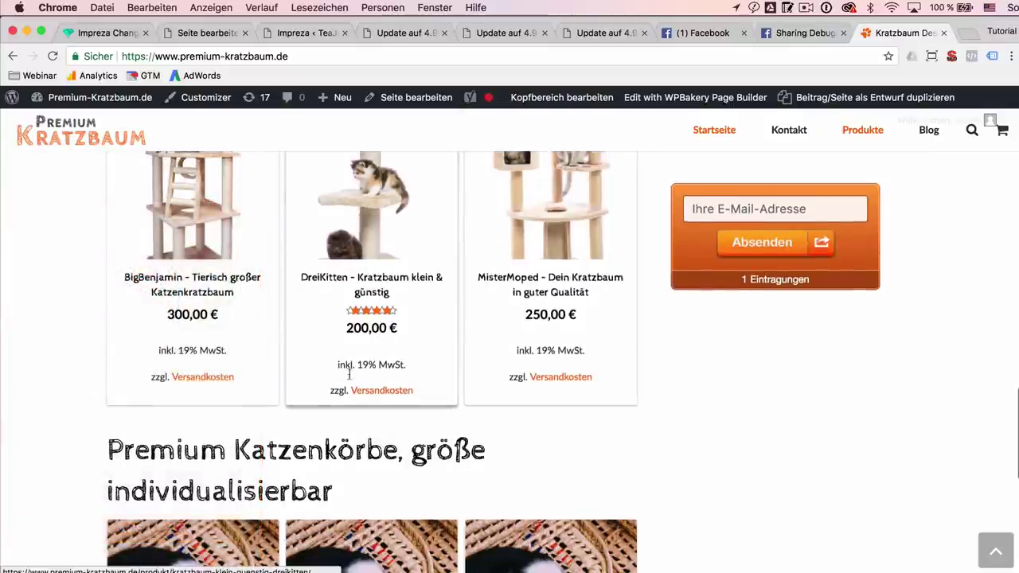
pyautogui.scroll(-6, 371, 354)
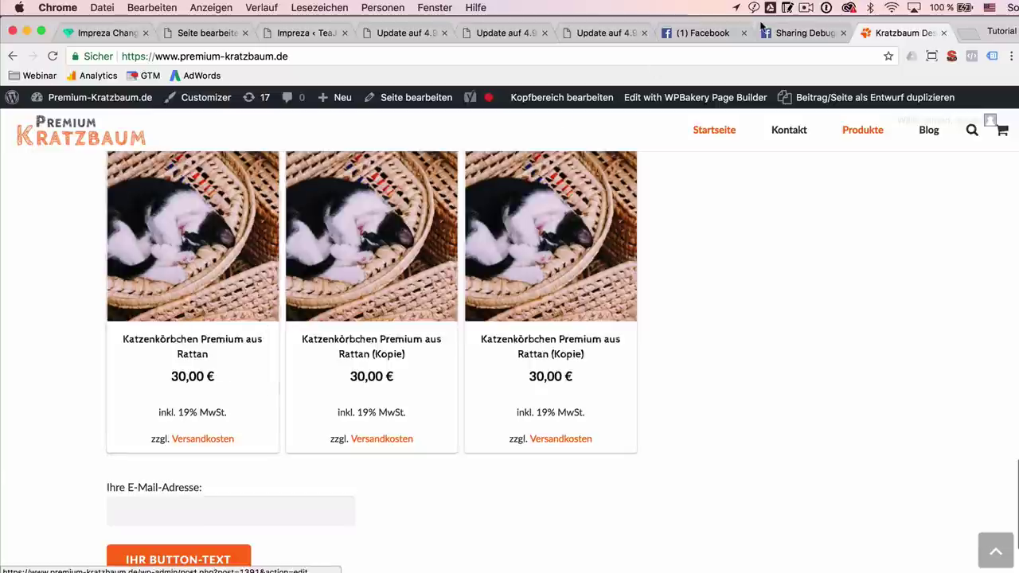
# Open the shop's WordPress admin in a new browser tab placed before the shop tab and go to Impreza's Theme-Optionen.
pyautogui.keyDown('super'); pyautogui.click(17, 101); pyautogui.keyUp('super')
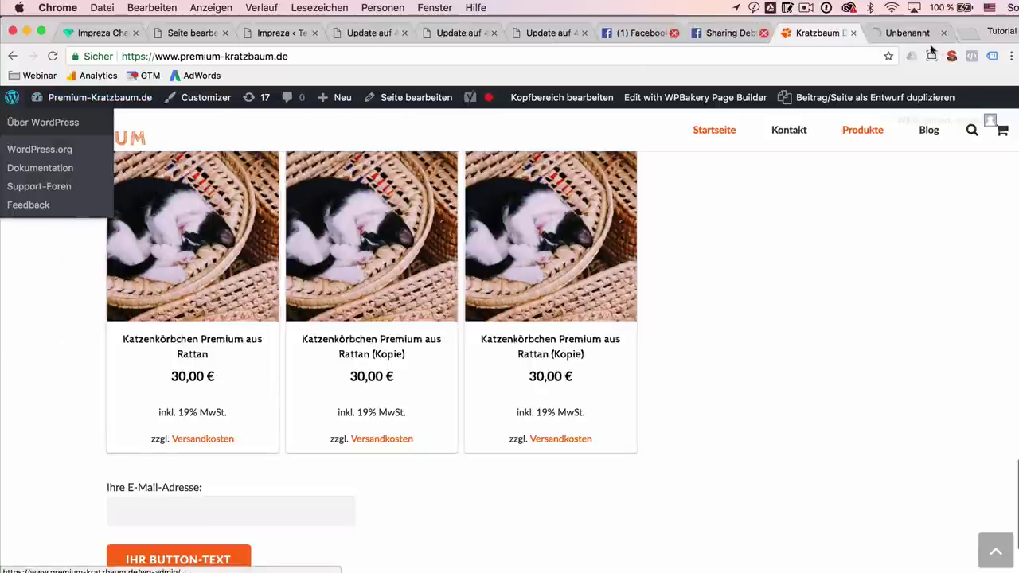
pyautogui.moveTo(915, 35); pyautogui.dragTo(837, 38)
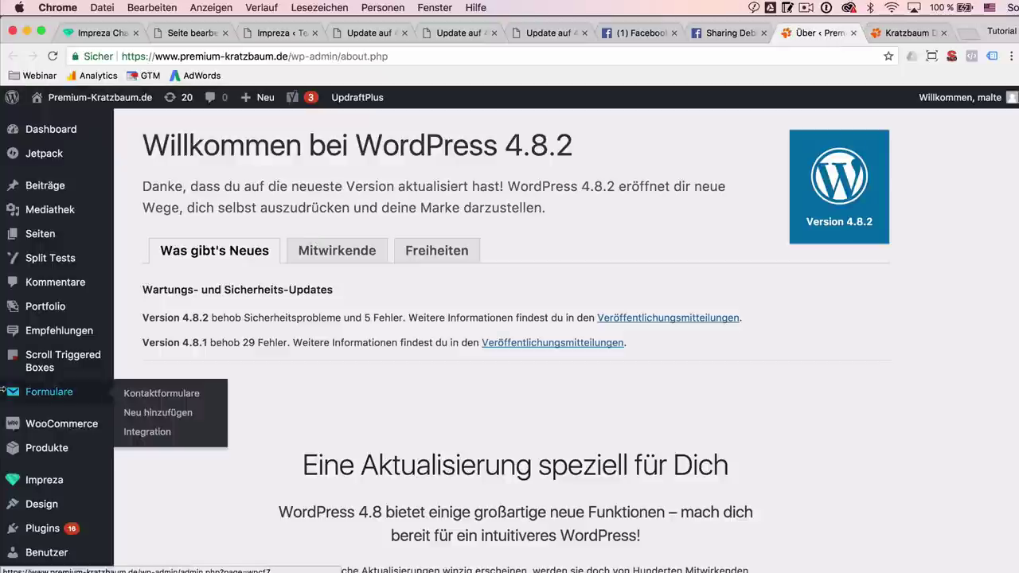
pyautogui.scroll(-2, 4, 392)
pyautogui.moveTo(79, 415)
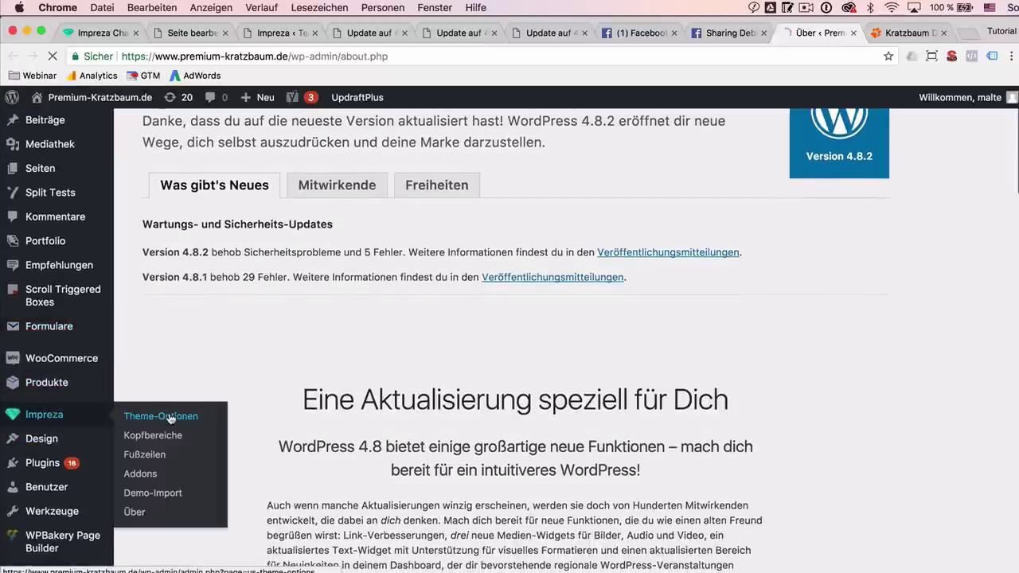
pyautogui.click(170, 417)
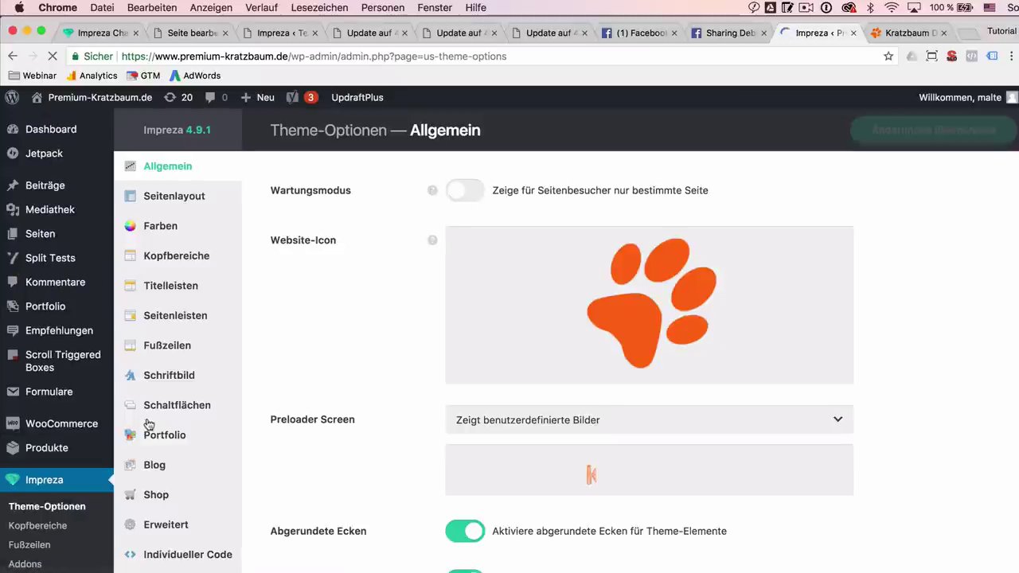
# Turn off Katalogmodus in the theme's Shop options and save the changes.
pyautogui.scroll(-3, 182, 284)
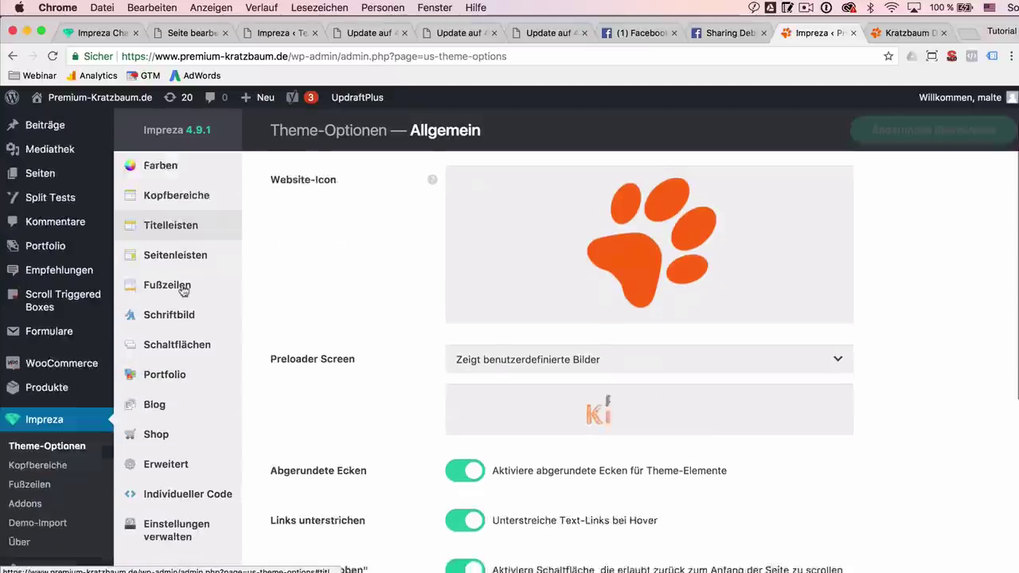
pyautogui.click(168, 407)
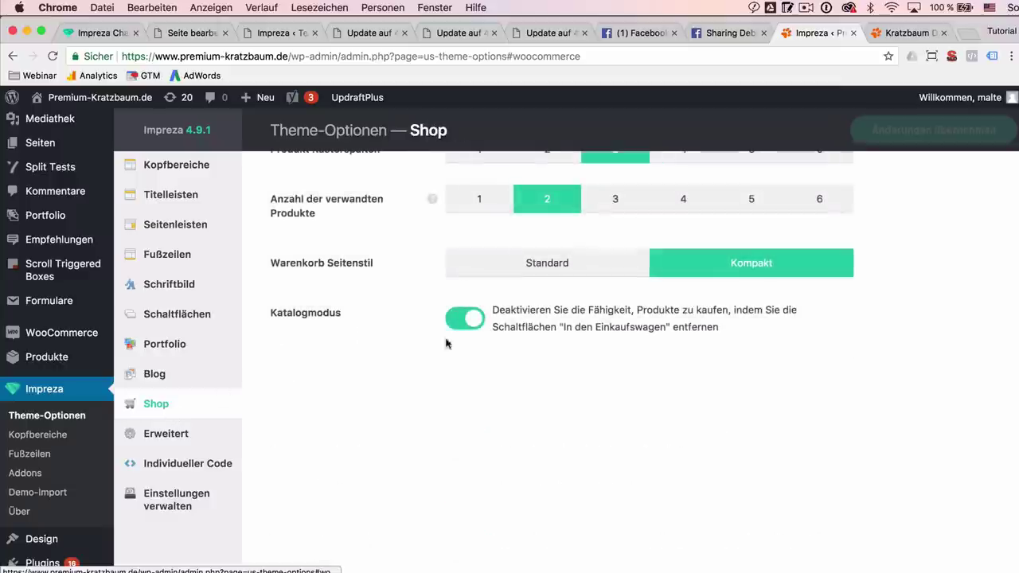
pyautogui.click(461, 320)
pyautogui.click(935, 130)
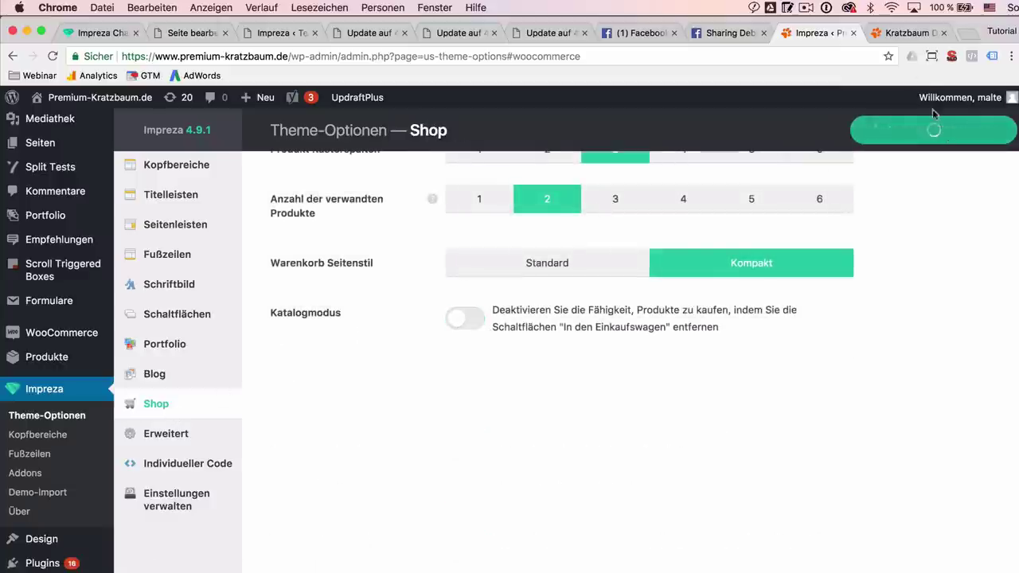
# Reload the shop's front page, add "Katzenkörbchen Premium aus Rattan (Kopie)" to the cart and open the cart page.
pyautogui.click(911, 33)
pyautogui.press('super+r')
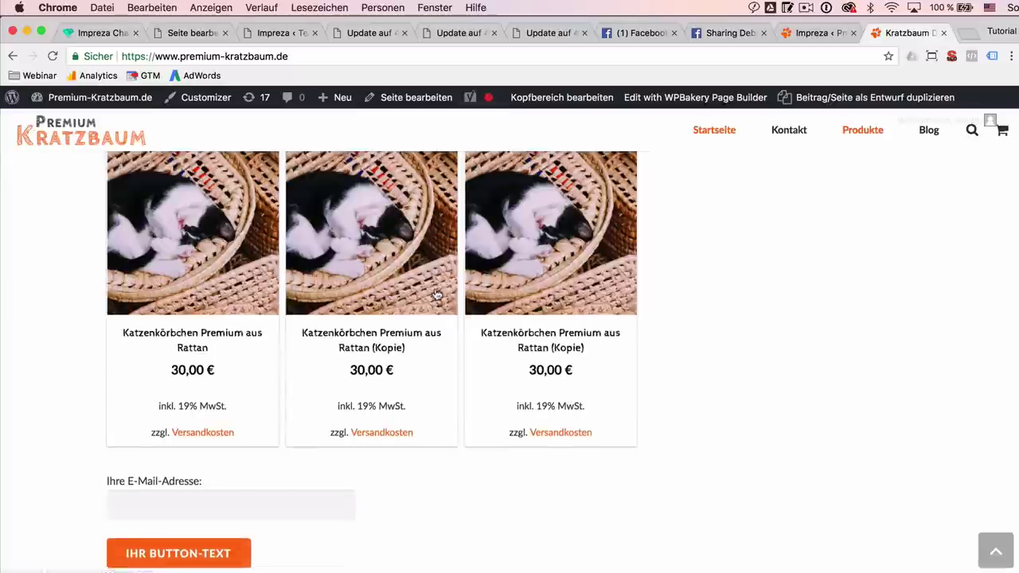
pyautogui.click(374, 408)
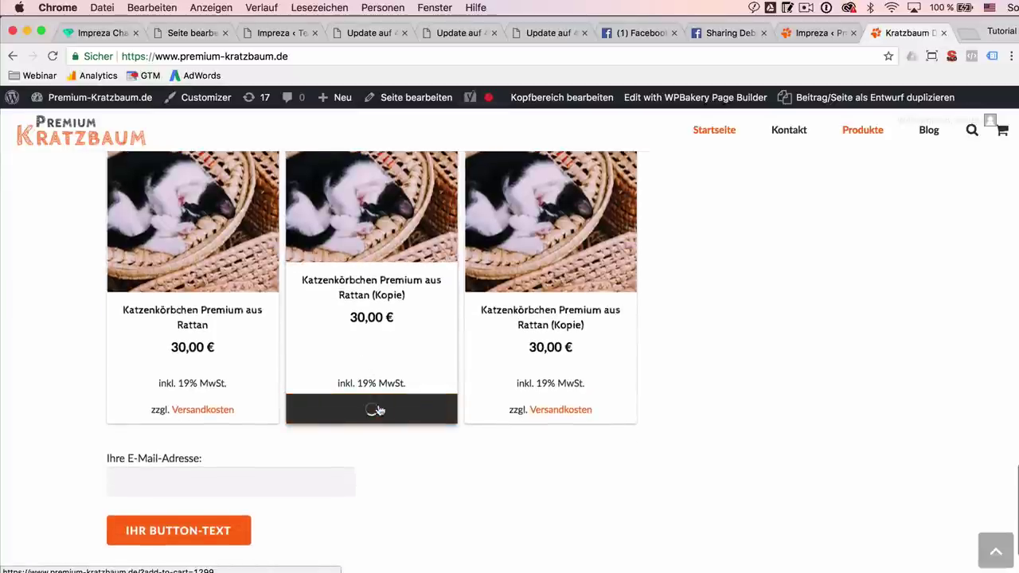
pyautogui.moveTo(1004, 138)
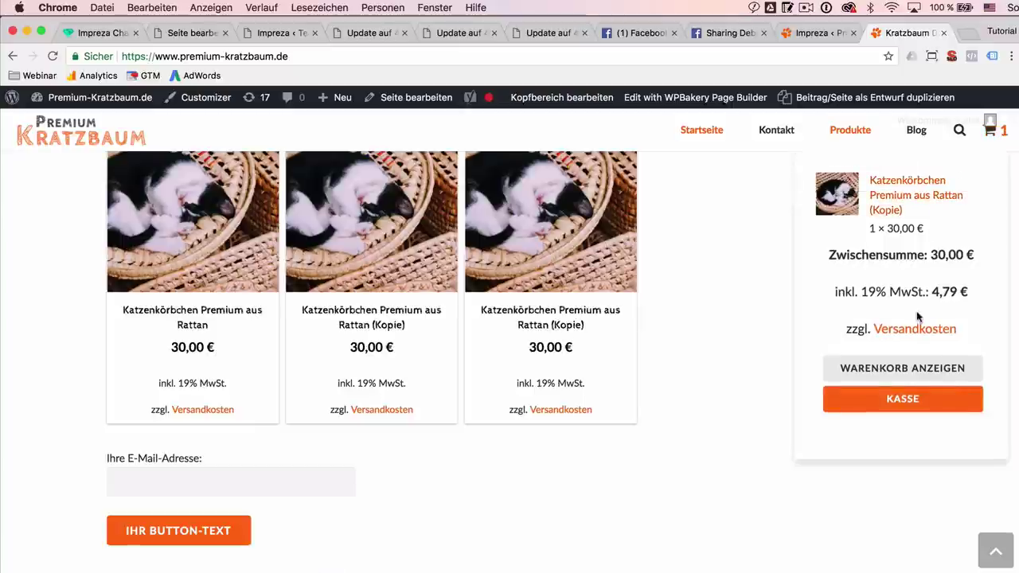
pyautogui.click(918, 370)
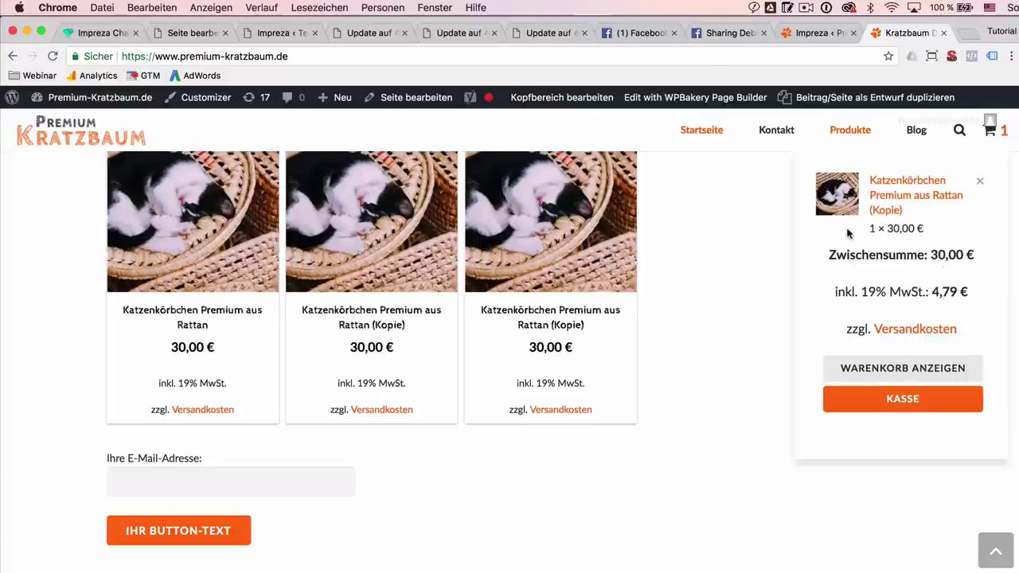
# Return to the Impreza changelog, highlight the Cart element entry and view its linked screenshot of the products quantity circle.
pyautogui.click(832, 33)
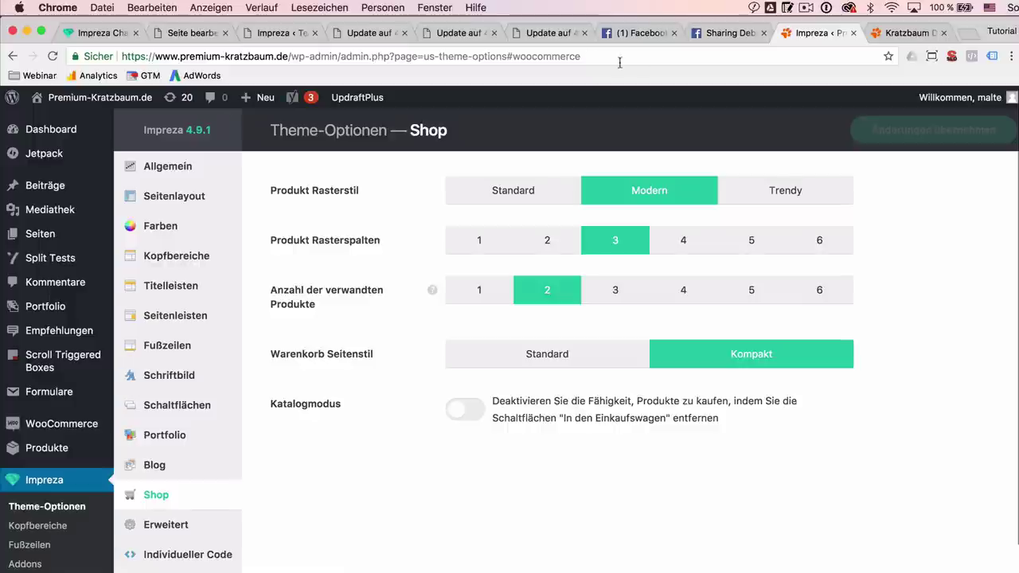
pyautogui.click(87, 33)
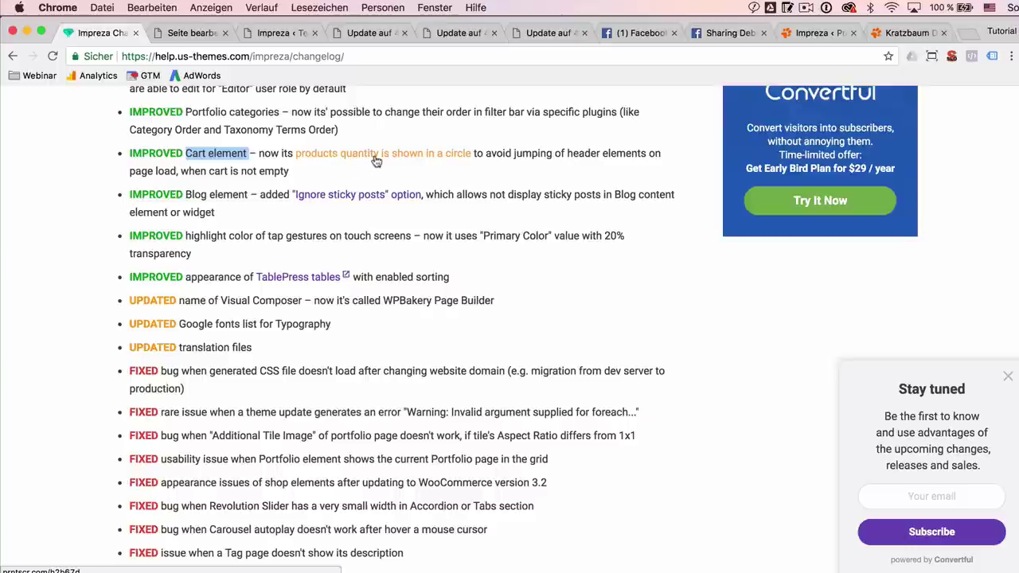
pyautogui.click(437, 147)
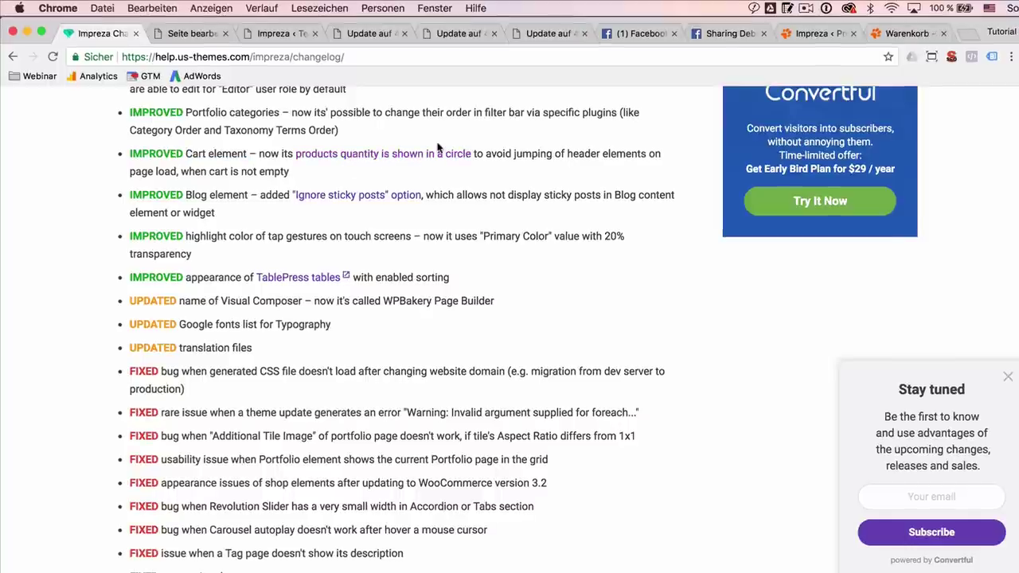
pyautogui.tripleClick(190, 165)
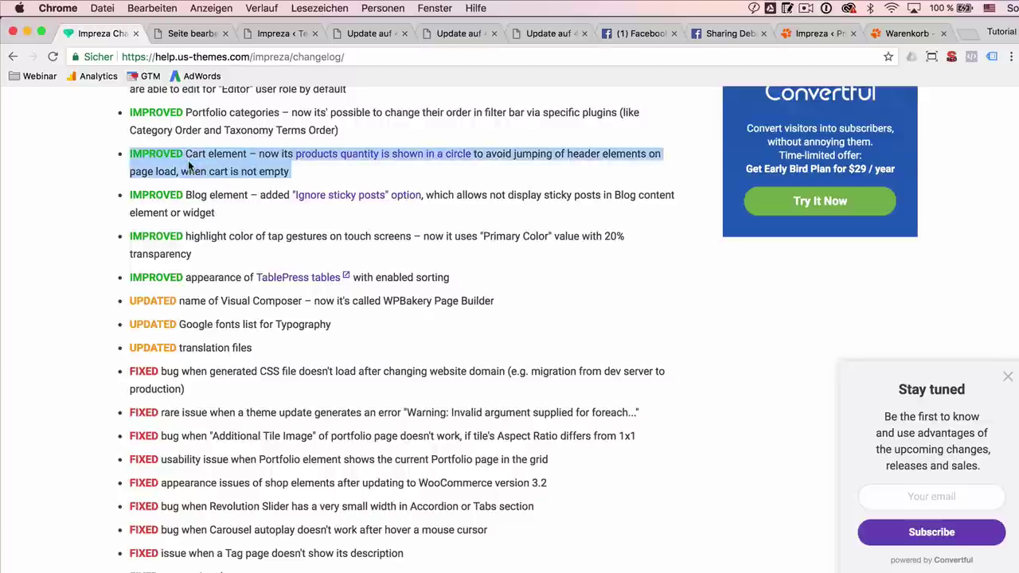
pyautogui.click(346, 162)
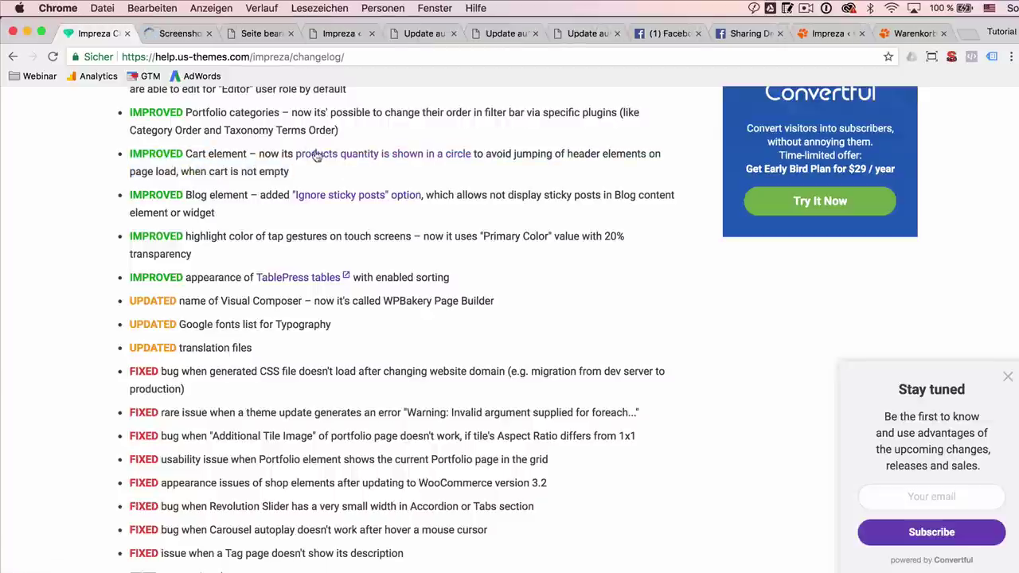
pyautogui.click(184, 36)
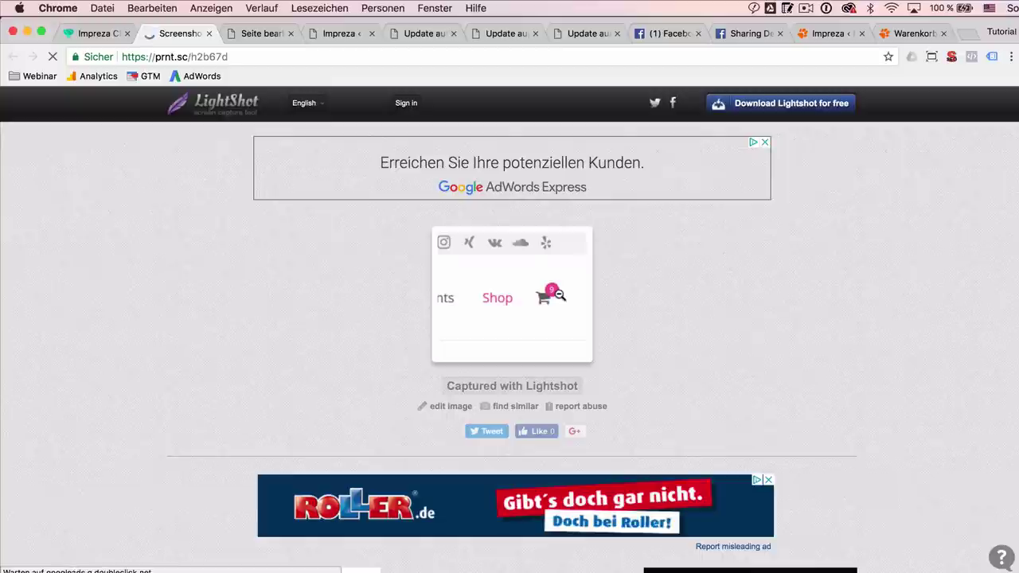
# Go back to the shop's Warenkorb page, hide the bookmarks bar and copy the page address.
pyautogui.click(903, 36)
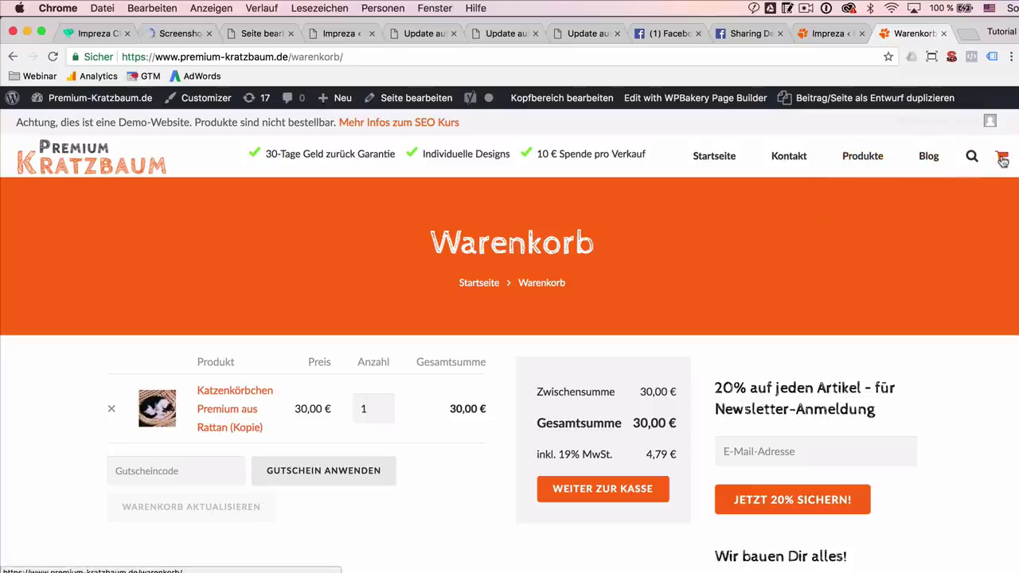
pyautogui.click(716, 56)
pyautogui.press('cmd+c')
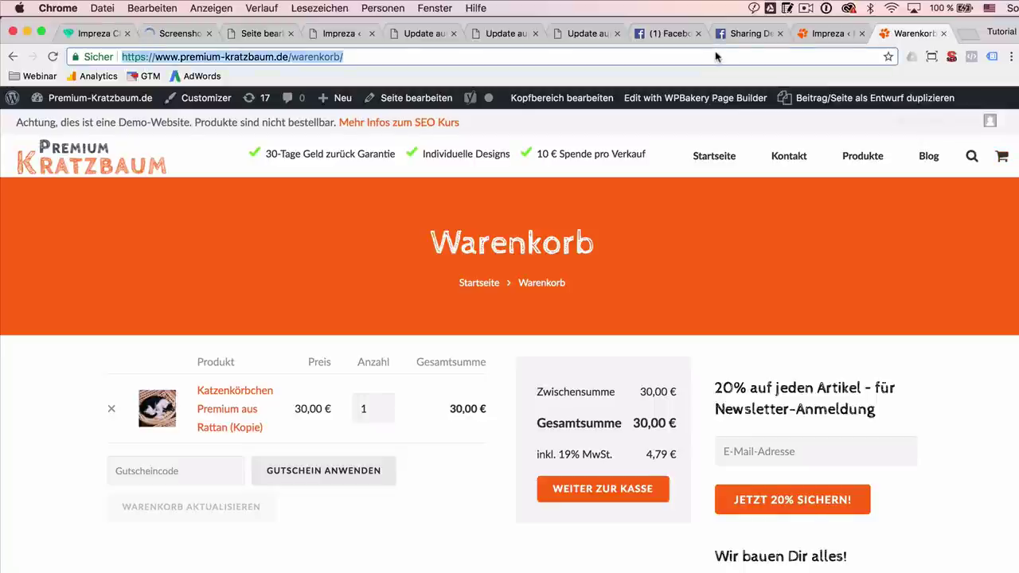
pyautogui.press('cmd+shift+b')
pyautogui.click(423, 58)
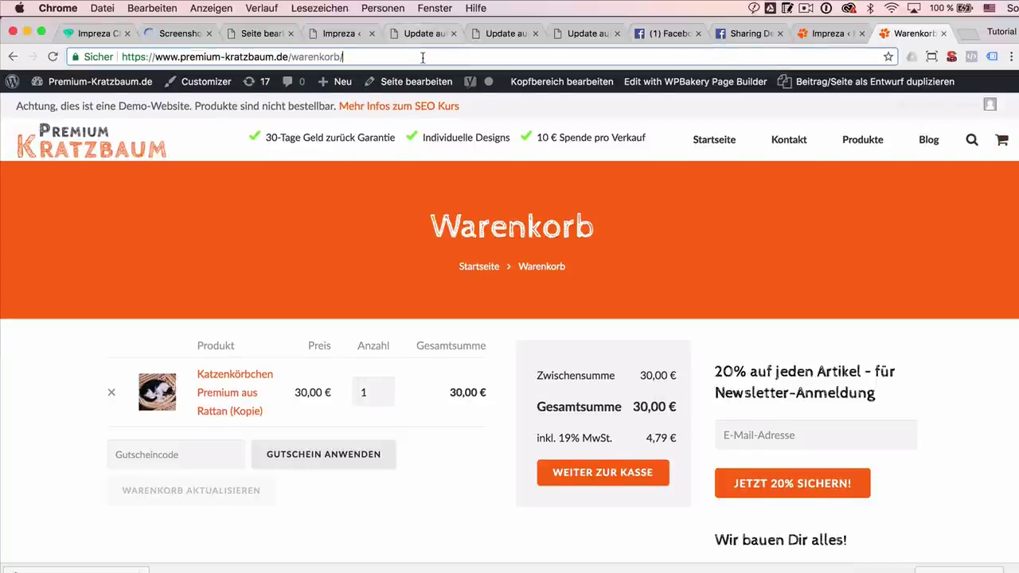
pyautogui.press('cmd+a')
pyautogui.press('cmd+c')
# Load the copied Warenkorb address in a new incognito window and enlarge that window with its bookmarks bar hidden.
pyautogui.press('cmd+shift+n')
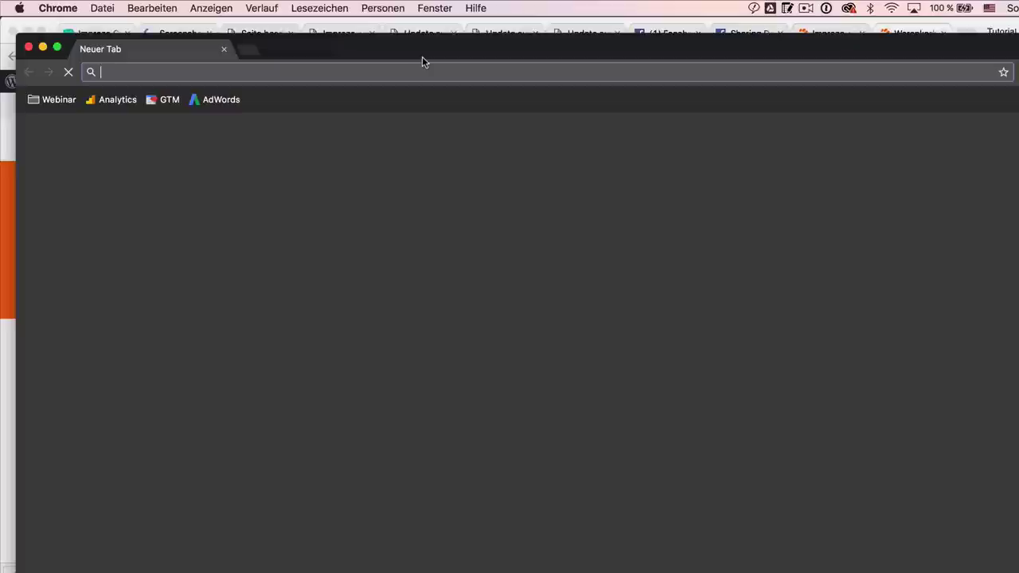
pyautogui.press('cmd+v')
pyautogui.press('Return')
pyautogui.doubleClick(413, 42)
pyautogui.press('cmd+shift+b')
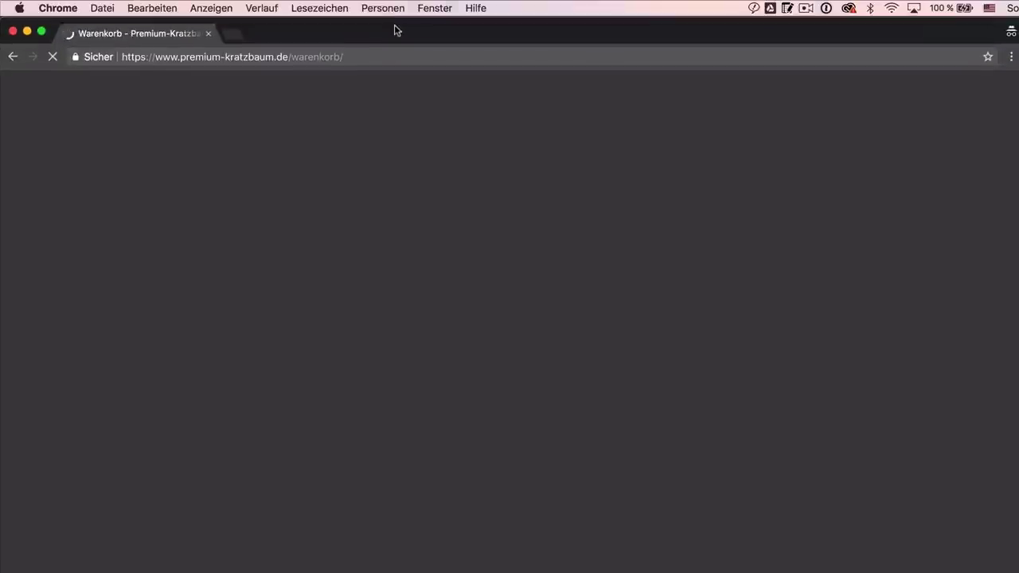
pyautogui.click(99, 8)
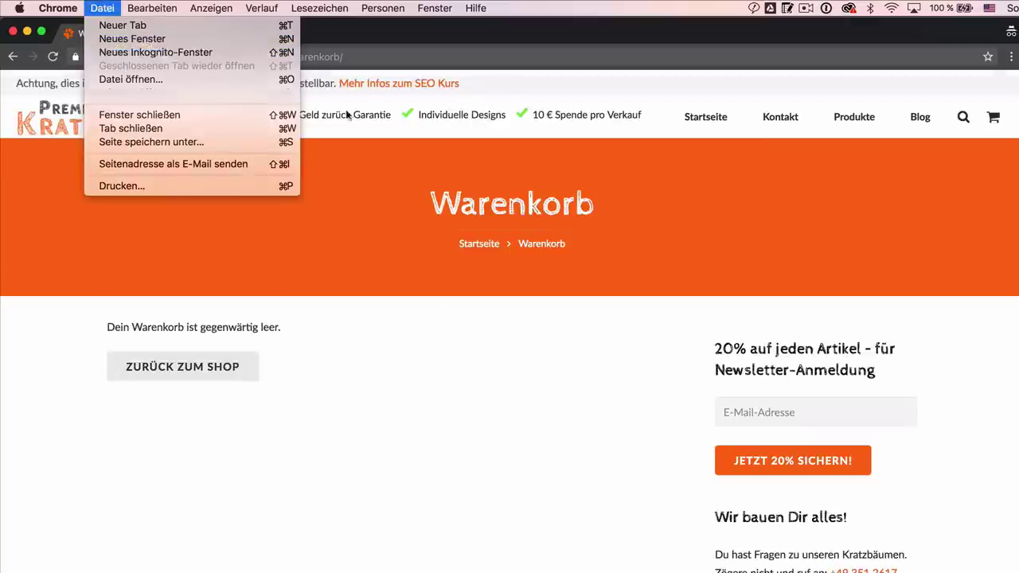
# Go from the empty cart to the shop, add "DreiKitten - Kratzbaum klein & günstig" and check the header's cart quantity circle.
pyautogui.click(464, 155)
pyautogui.scroll(-3, 489, 354)
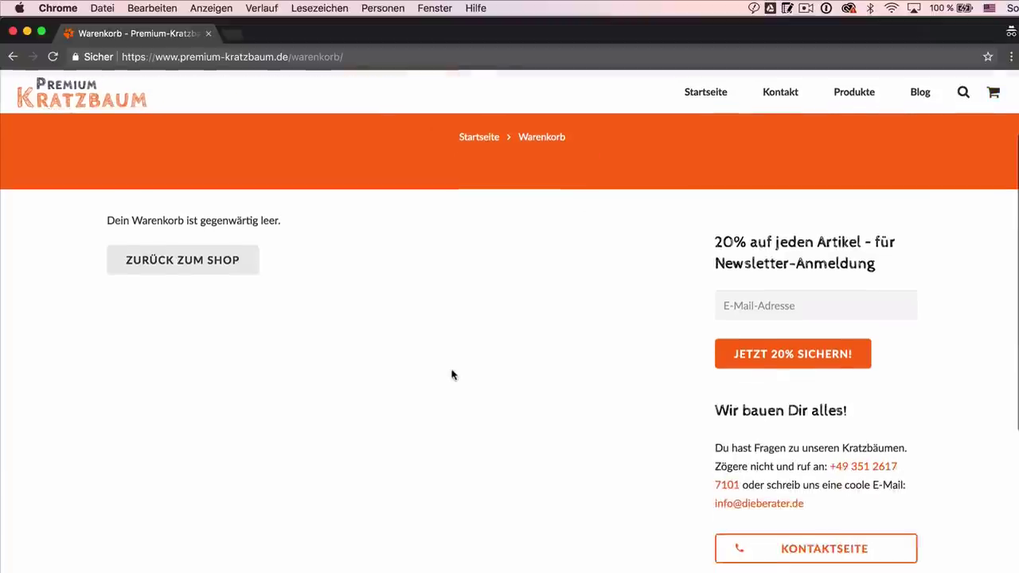
pyautogui.click(215, 266)
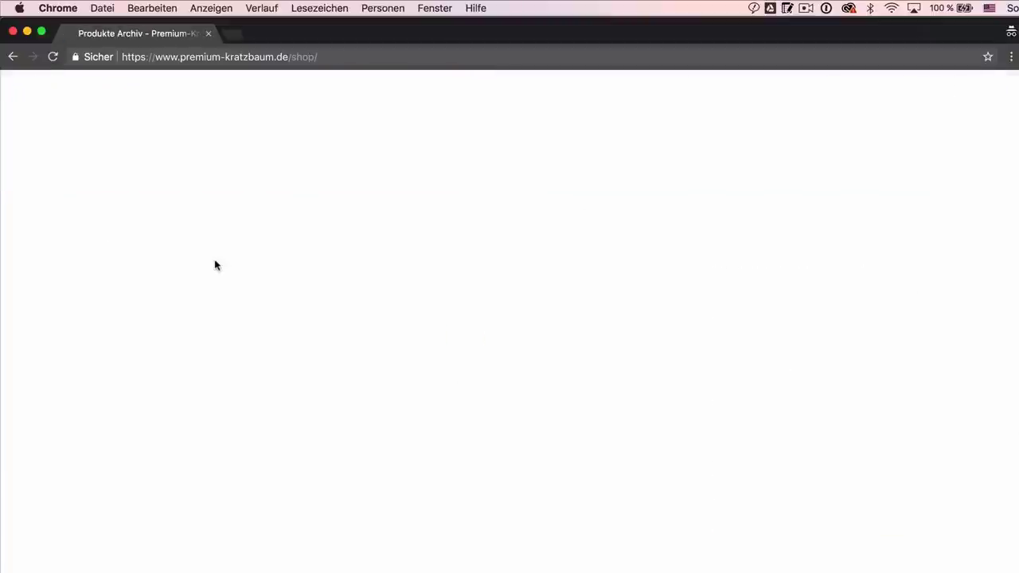
pyautogui.scroll(-2, 420, 471)
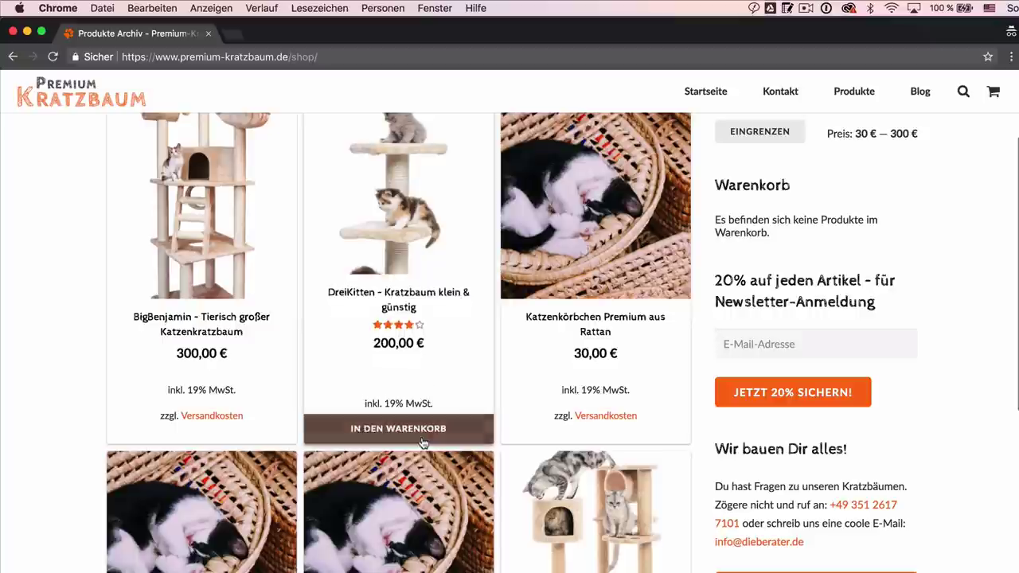
pyautogui.click(423, 434)
pyautogui.moveTo(1005, 93)
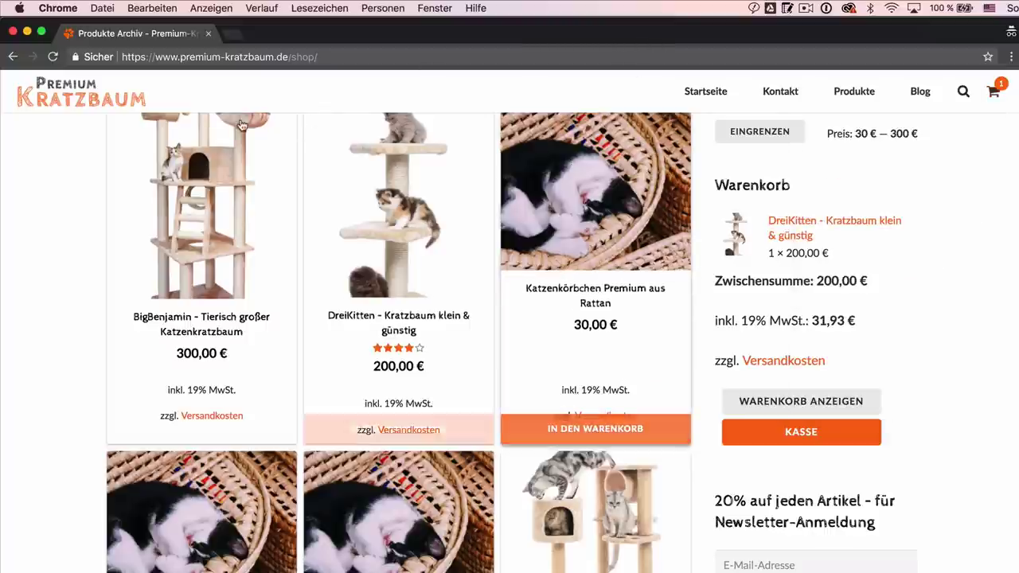
pyautogui.scroll(1, 137, 188)
pyautogui.scroll(-5, 183, 223)
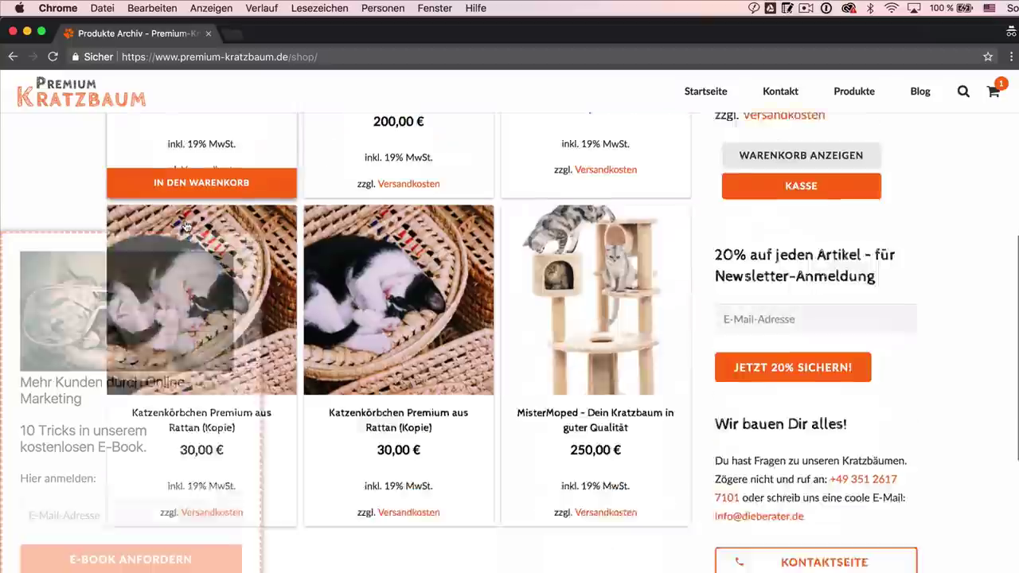
pyautogui.scroll(2, 336, 186)
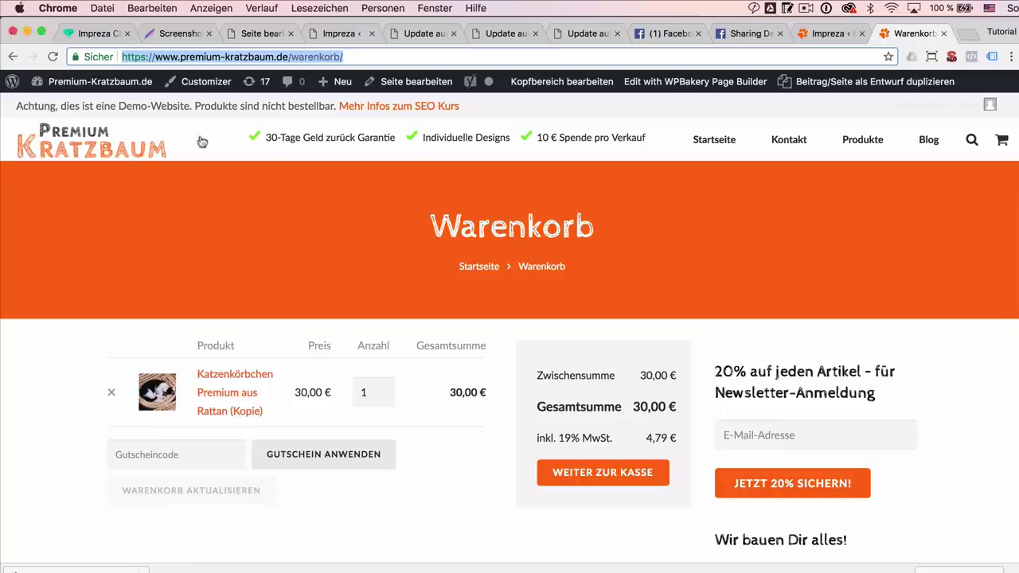
# Return to the Impreza changelog and highlight "avoid jumping" in the Cart element entry.
pyautogui.click(96, 35)
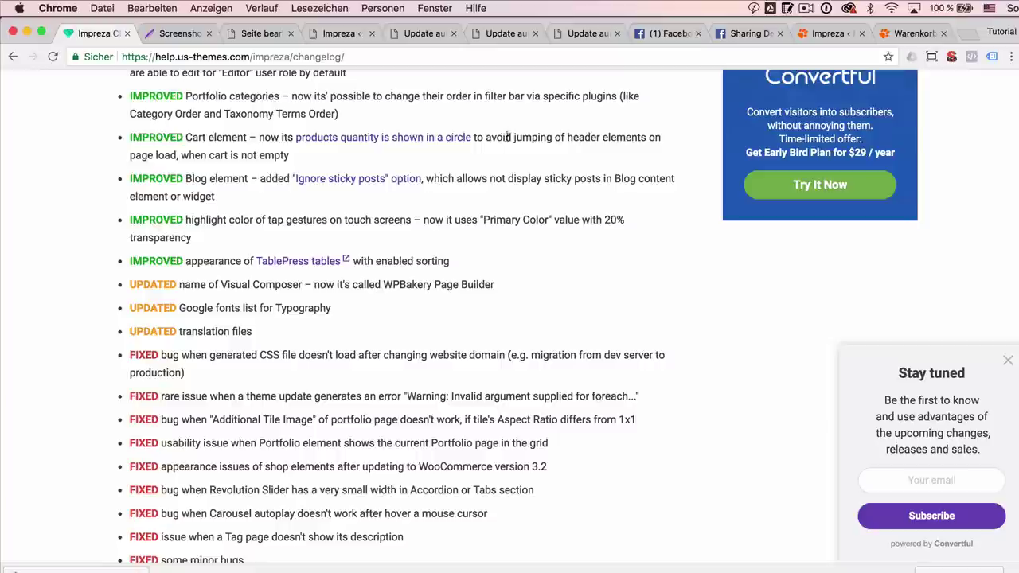
pyautogui.moveTo(486, 137); pyautogui.dragTo(556, 139)
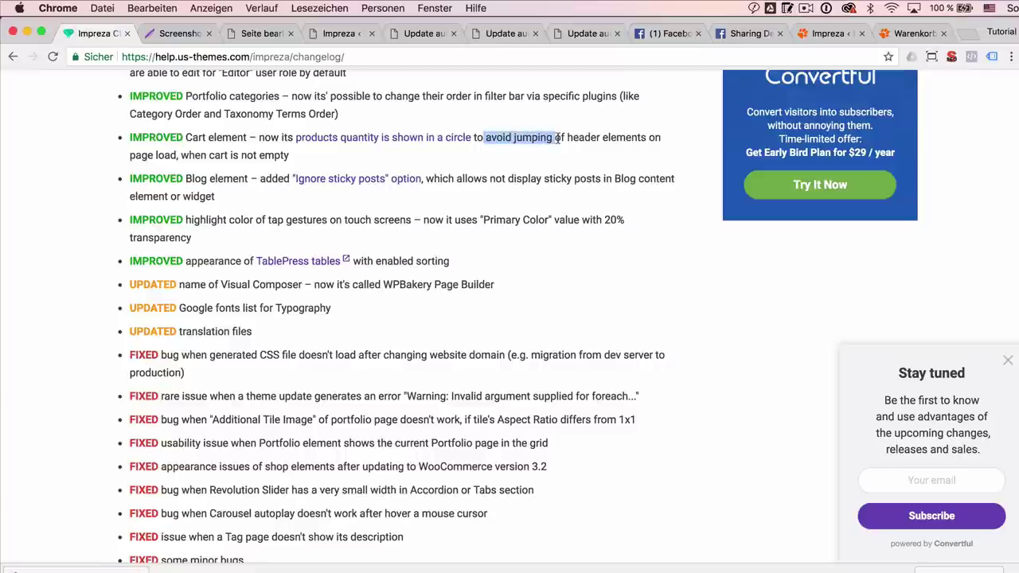
pyautogui.scroll(-2, 560, 138)
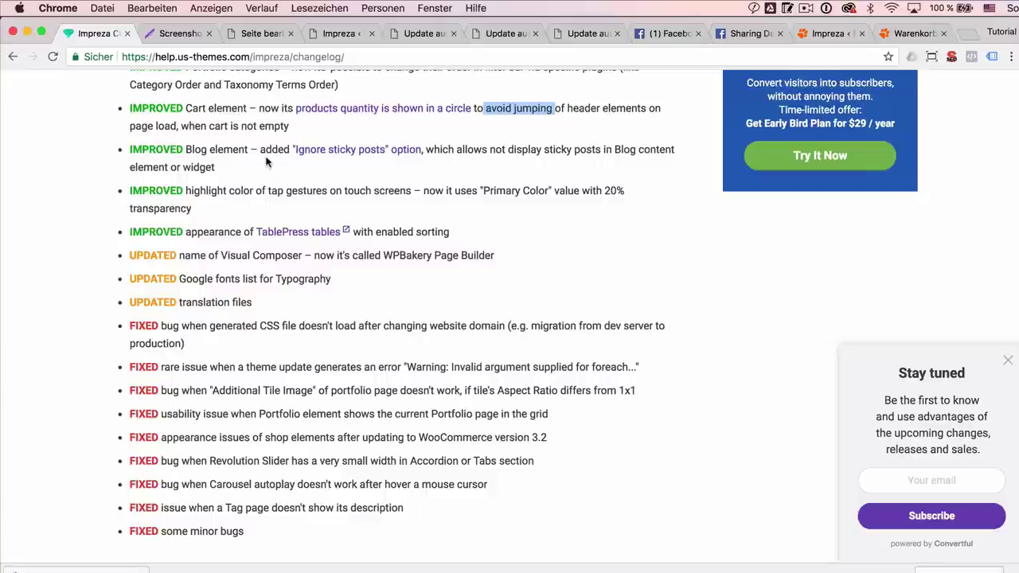
# Open the Blog element entry's "Ignore sticky posts" link in a new tab and view the Blog Settings screenshot.
pyautogui.keyDown('super'); pyautogui.click(344, 153); pyautogui.keyUp('super')
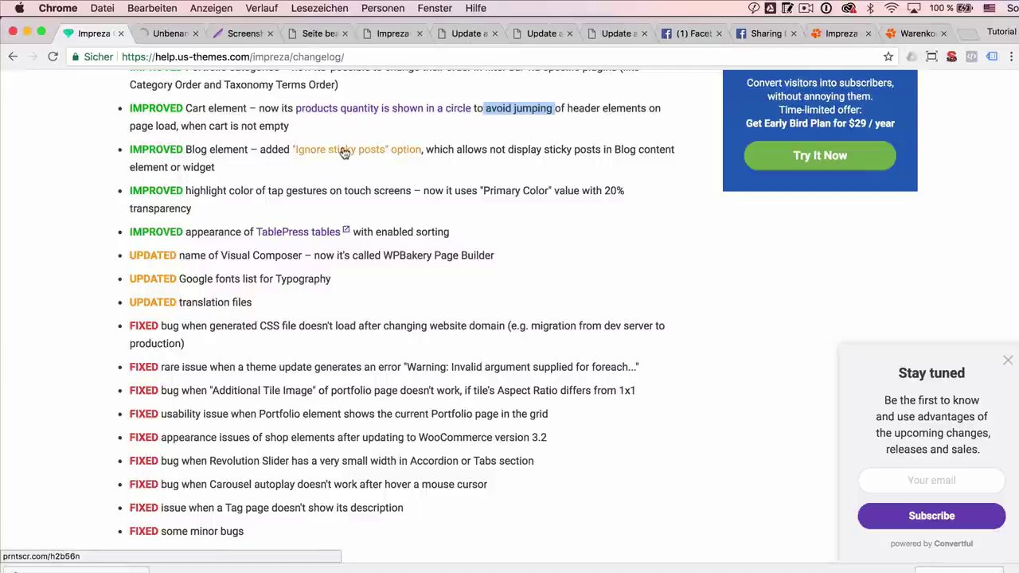
pyautogui.click(164, 34)
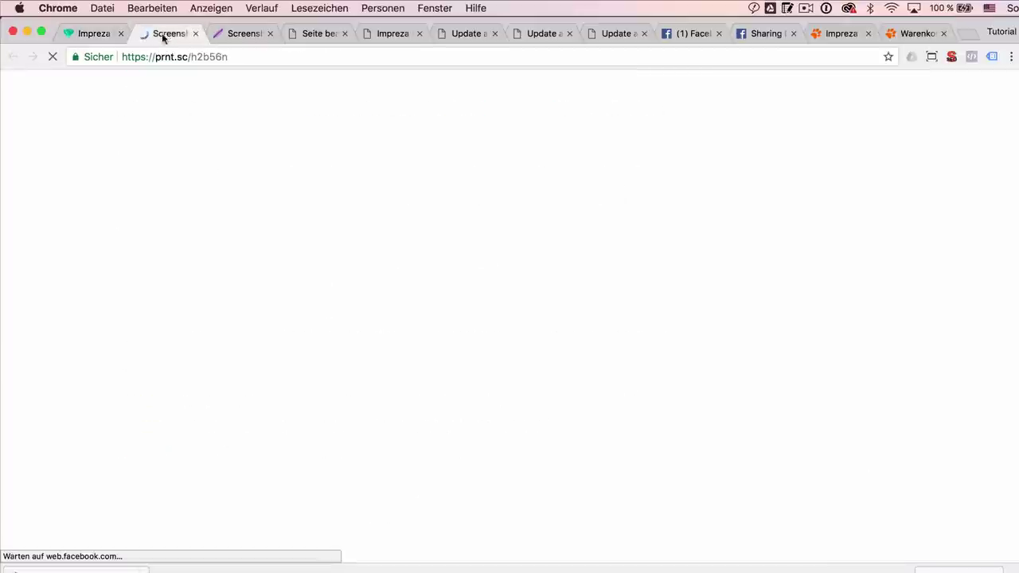
pyautogui.scroll(-4, 223, 228)
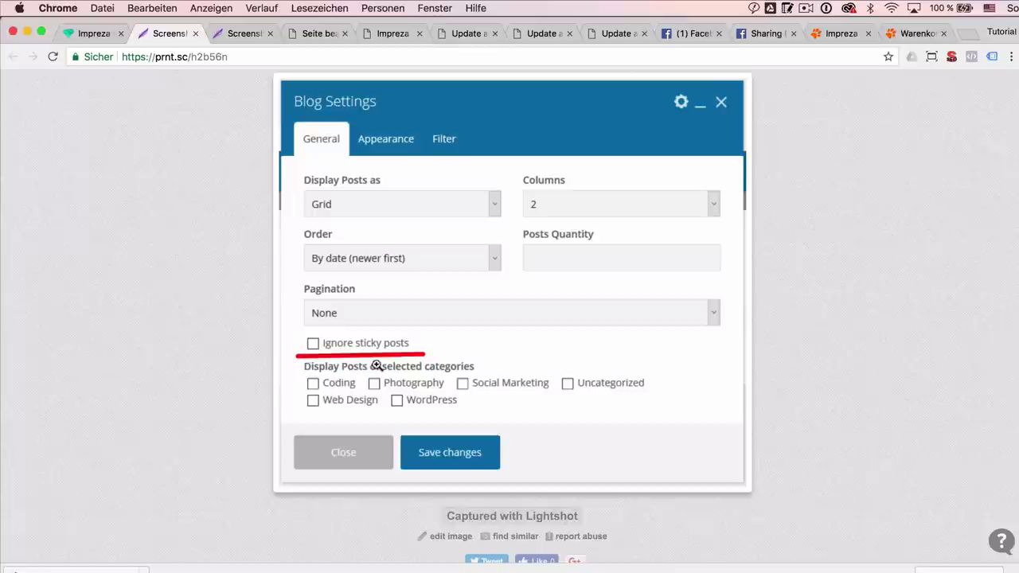
# Start a new post in the TeaJungle WordPress admin, leaving the edited page without saving.
pyautogui.click(319, 33)
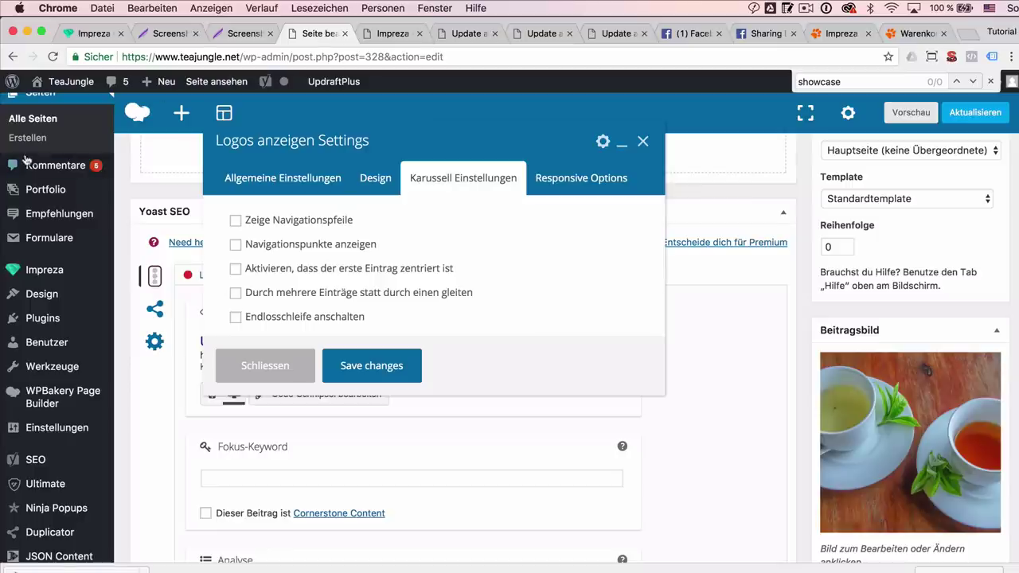
pyautogui.moveTo(36, 190)
pyautogui.scroll(5, 36, 189)
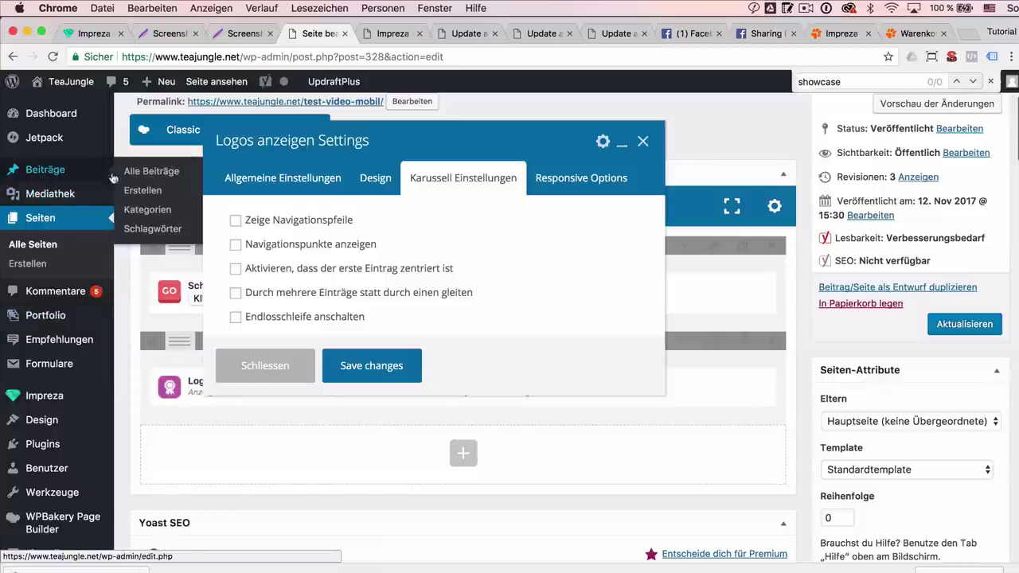
pyautogui.click(142, 190)
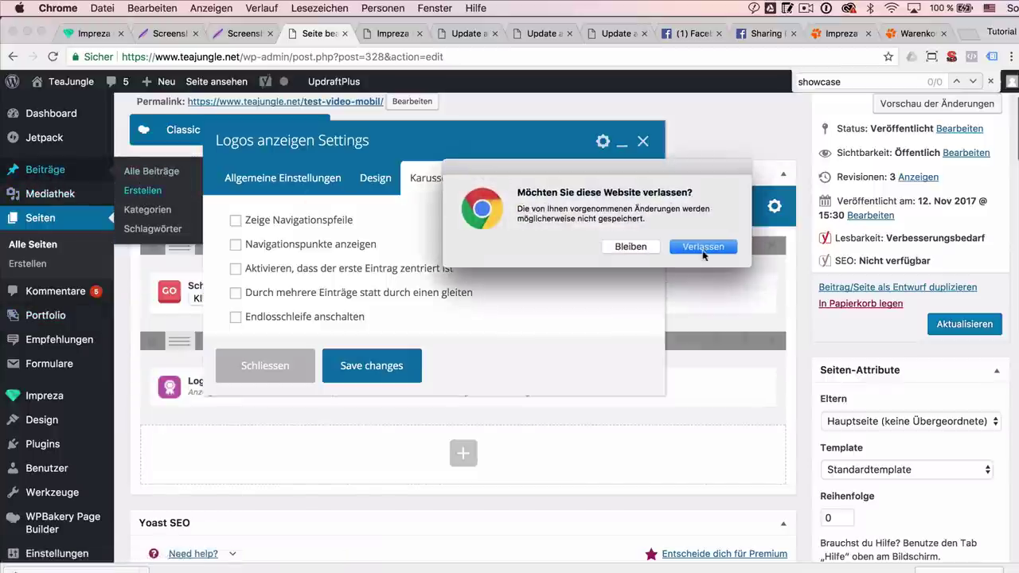
pyautogui.click(704, 246)
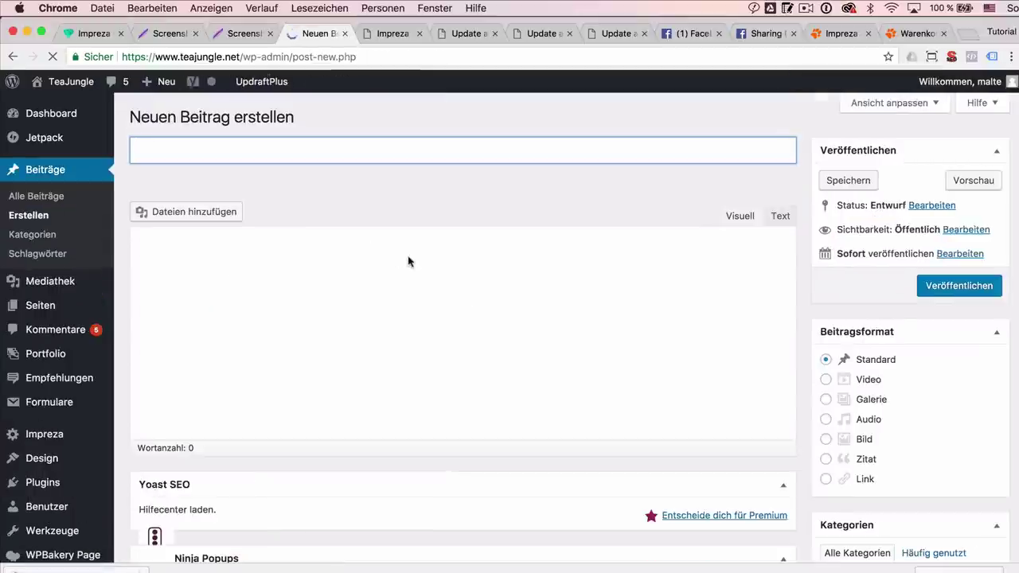
# Search the new post's edit page for "sticky" and look through its options.
pyautogui.press('super+f')
pyautogui.write('sticky')
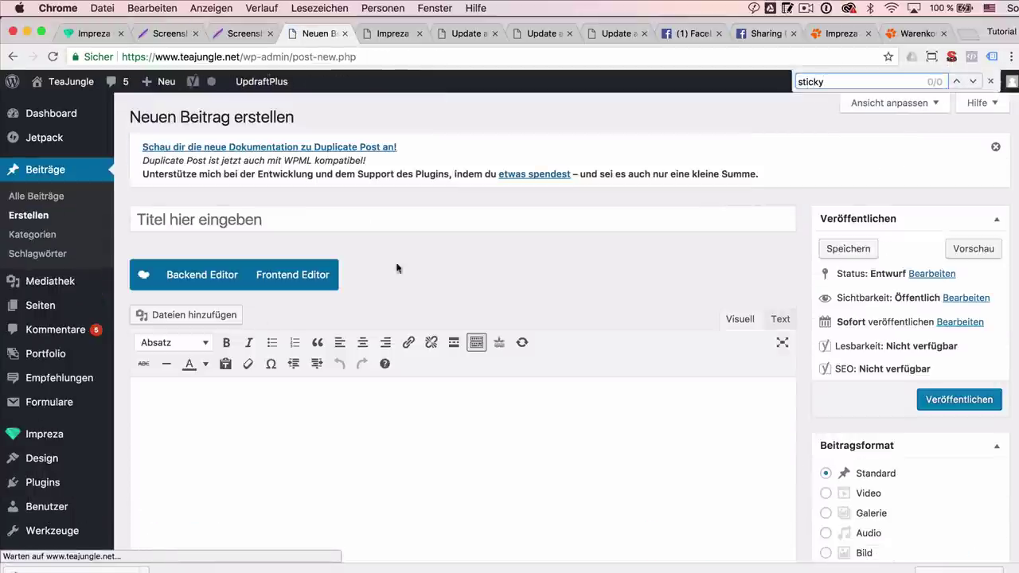
pyautogui.scroll(-20, 187, 417)
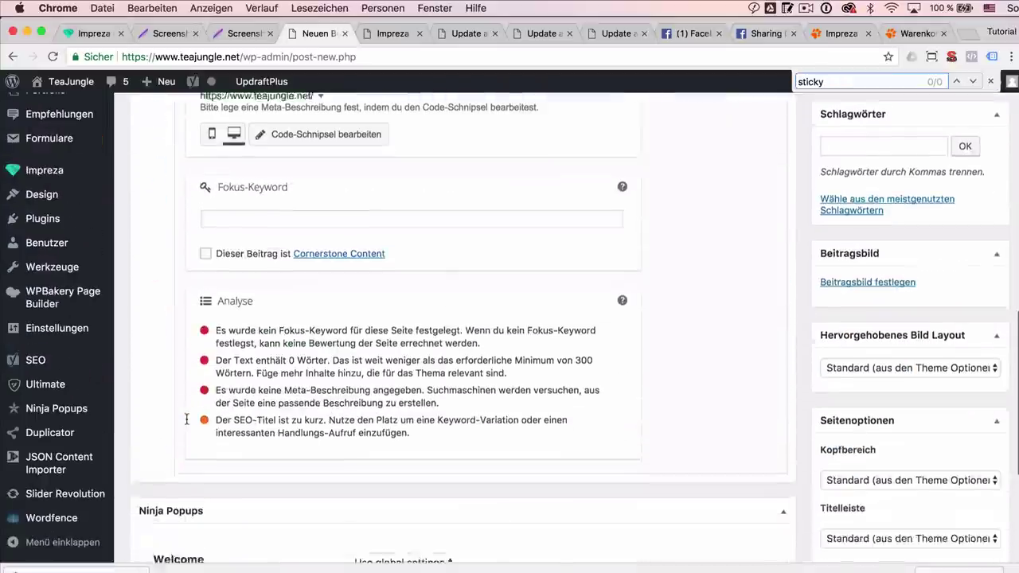
pyautogui.press('BackSpace')
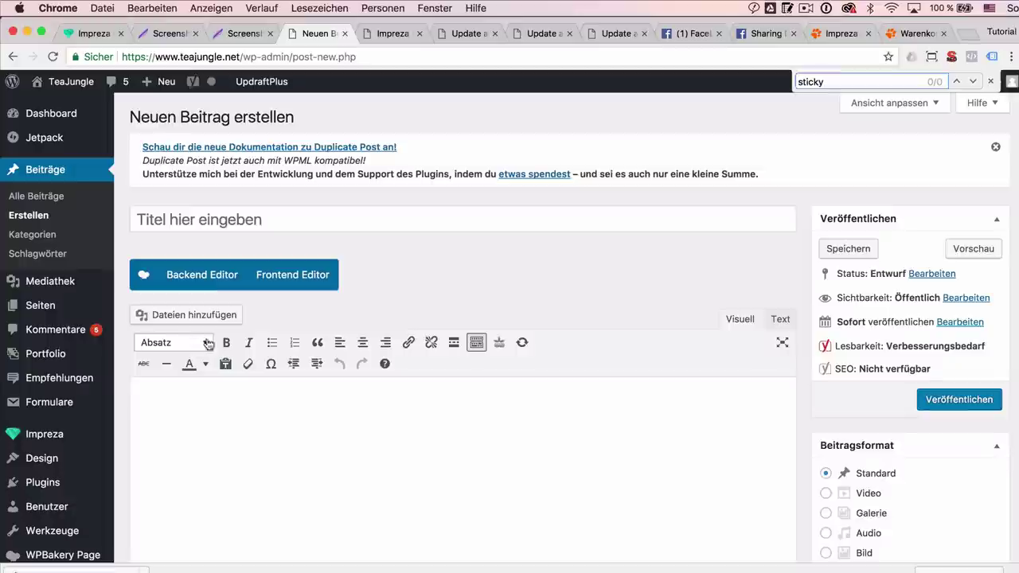
pyautogui.scroll(-3, 234, 328)
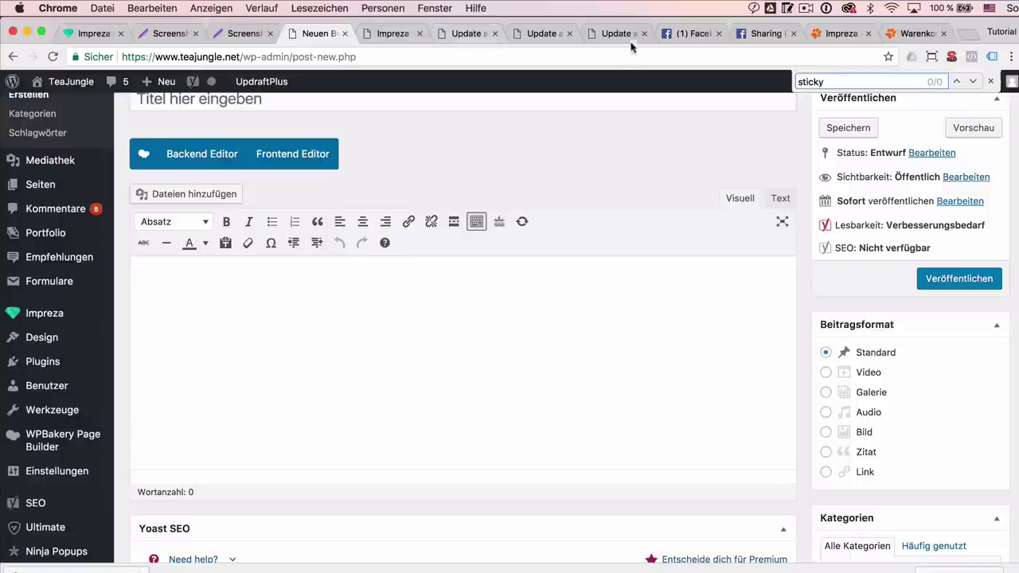
pyautogui.click(907, 33)
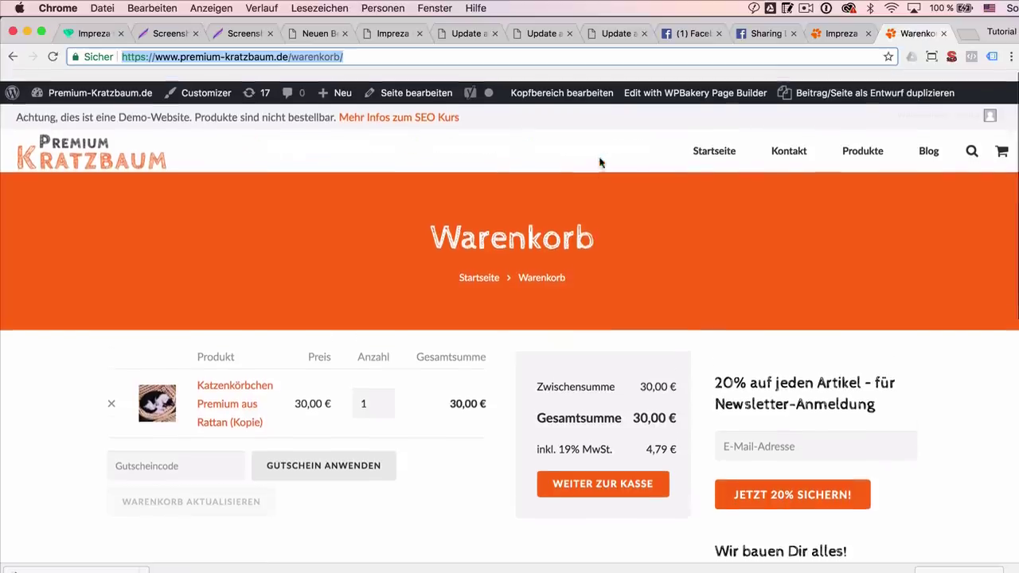
pyautogui.scroll(-5, 600, 159)
pyautogui.scroll(-5, 600, 162)
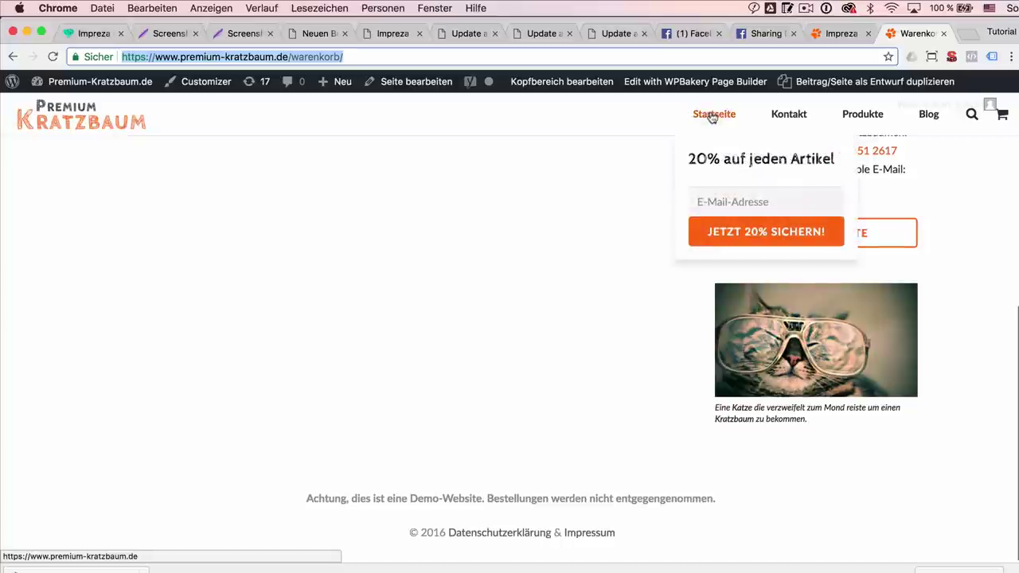
pyautogui.scroll(4, 544, 171)
pyautogui.scroll(4, 543, 169)
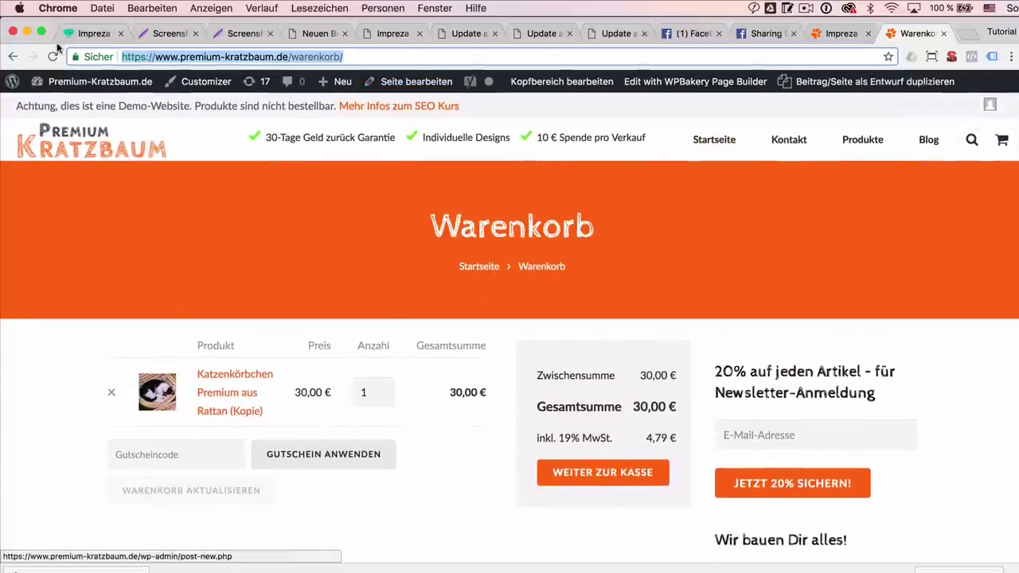
pyautogui.click(80, 33)
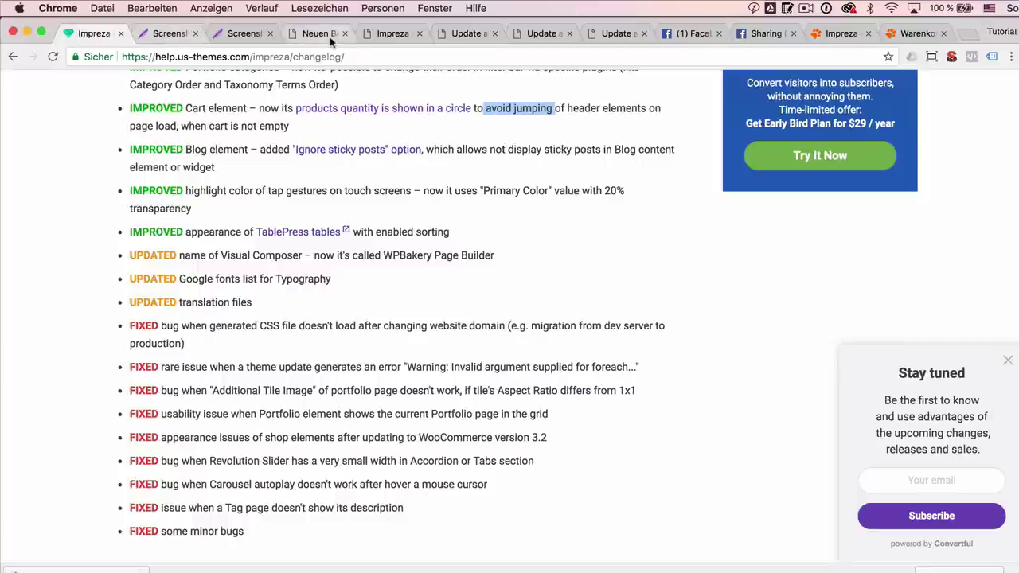
# Go back to the new TeaJungle post and title it "Test Stick Post".
pyautogui.click(311, 36)
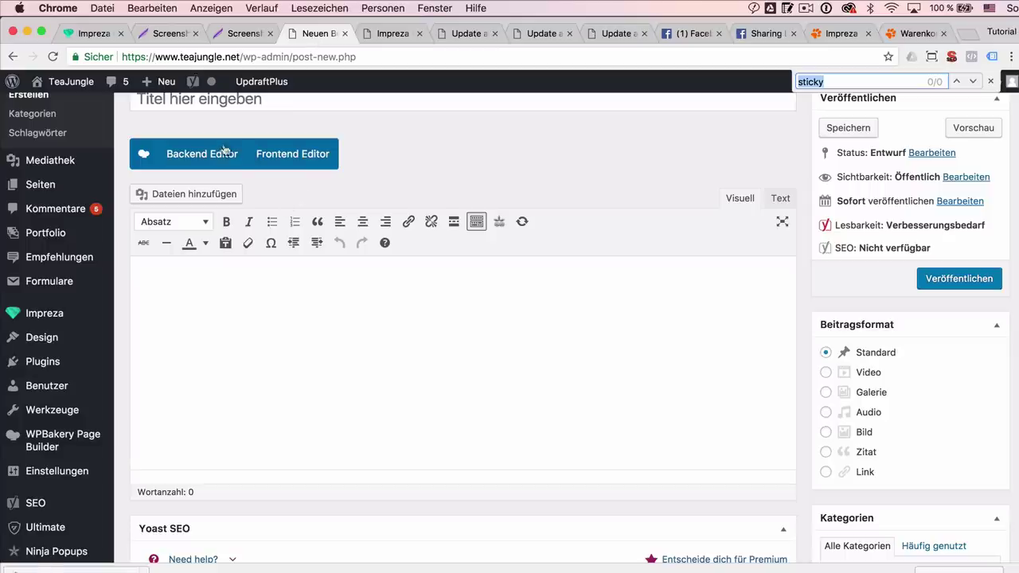
pyautogui.scroll(3, 228, 176)
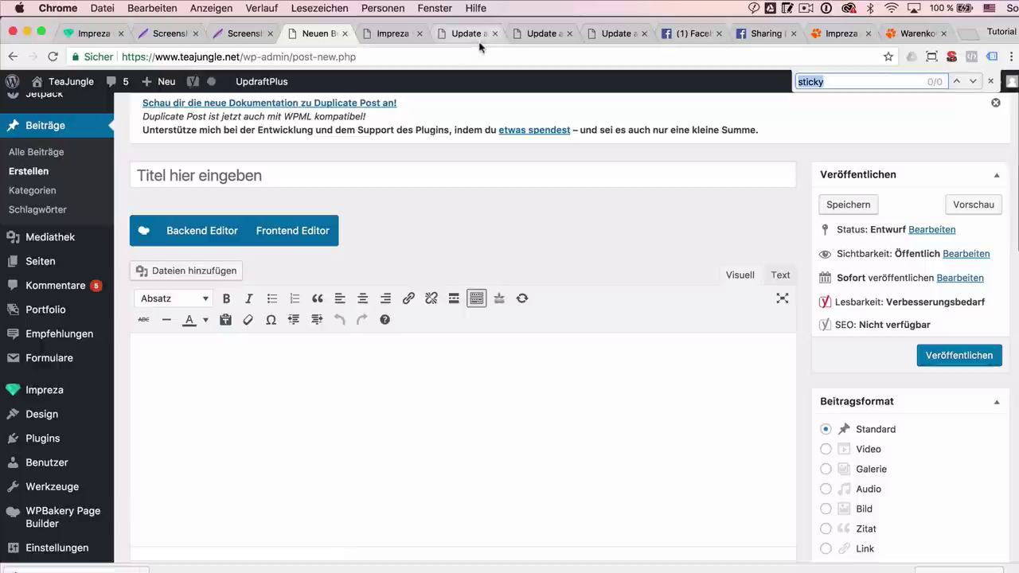
pyautogui.click(256, 170)
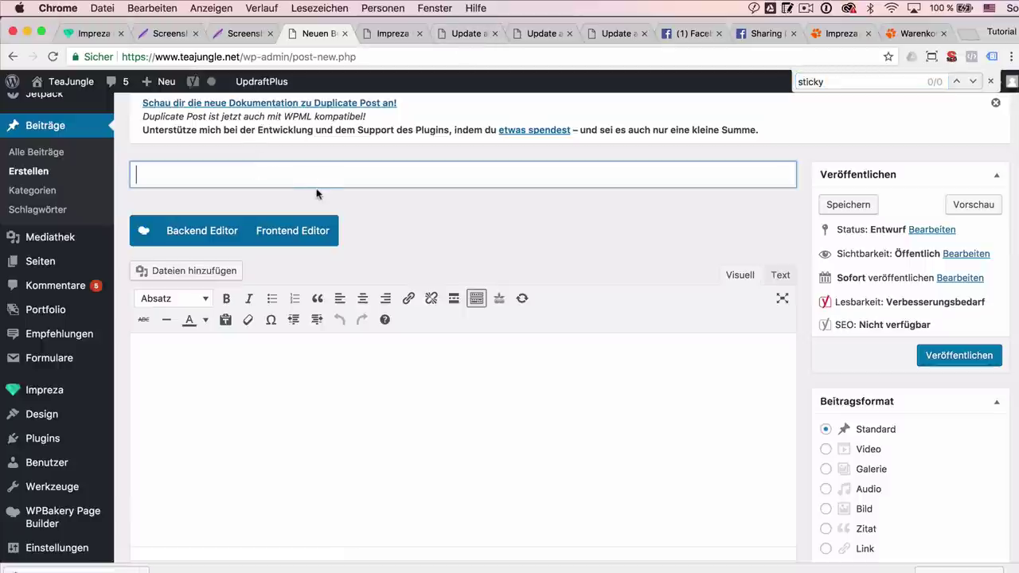
pyautogui.scroll(-2, 284, 314)
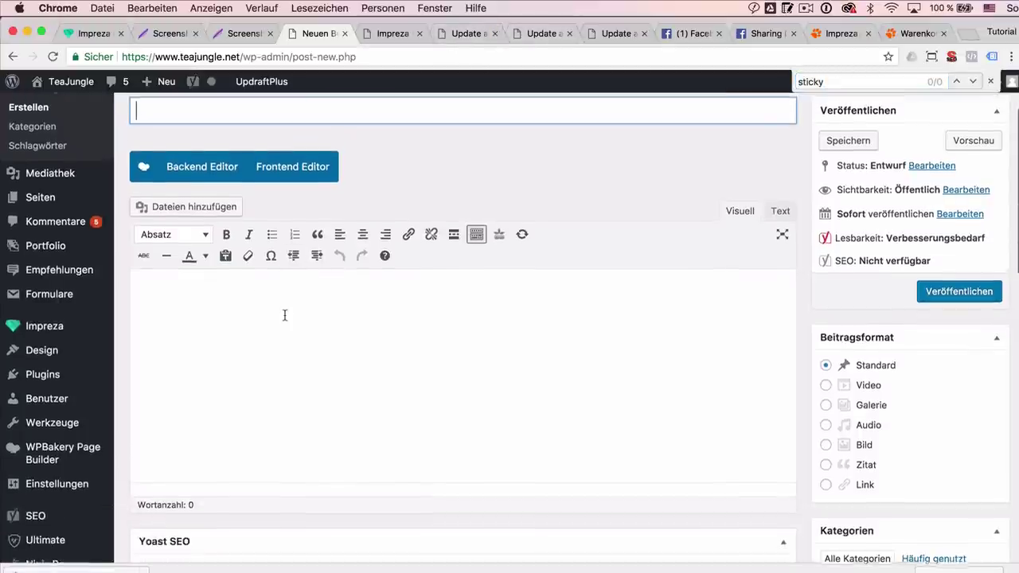
pyautogui.scroll(3, 287, 320)
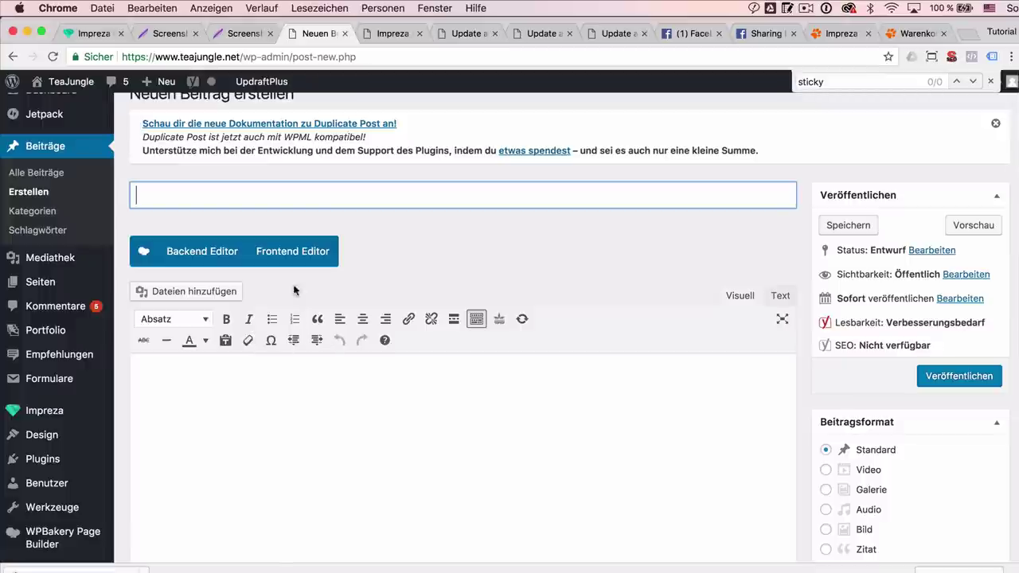
pyautogui.write('Test Sti')
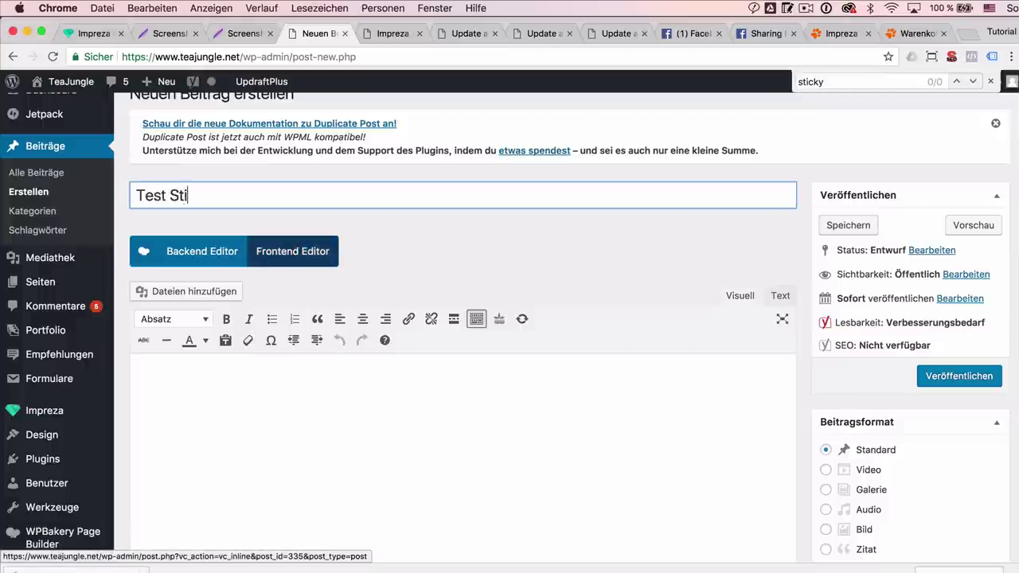
pyautogui.write('ck Post')
# Switch the post to the Backend Editor and add a Blog element with "Ignore sticky posts" enabled, saving its settings.
pyautogui.click(202, 251)
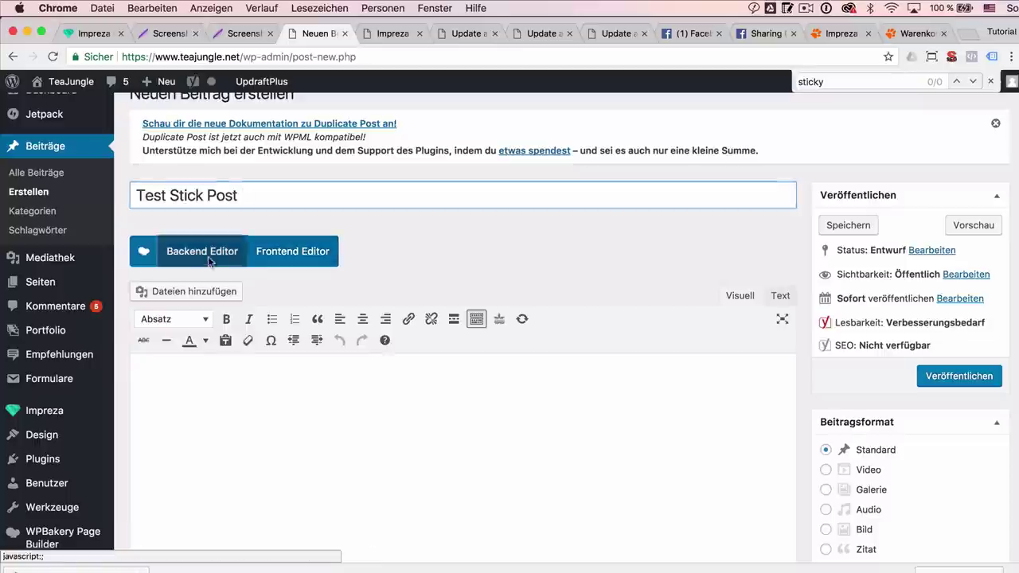
pyautogui.scroll(-3, 315, 398)
pyautogui.click(322, 446)
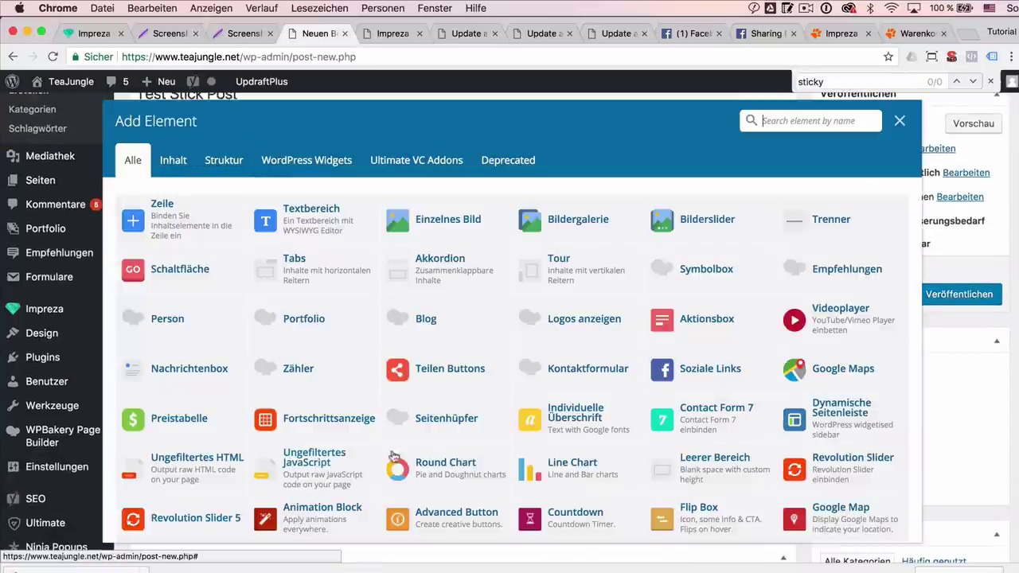
pyautogui.press('super+f')
pyautogui.write('blog')
pyautogui.click(402, 318)
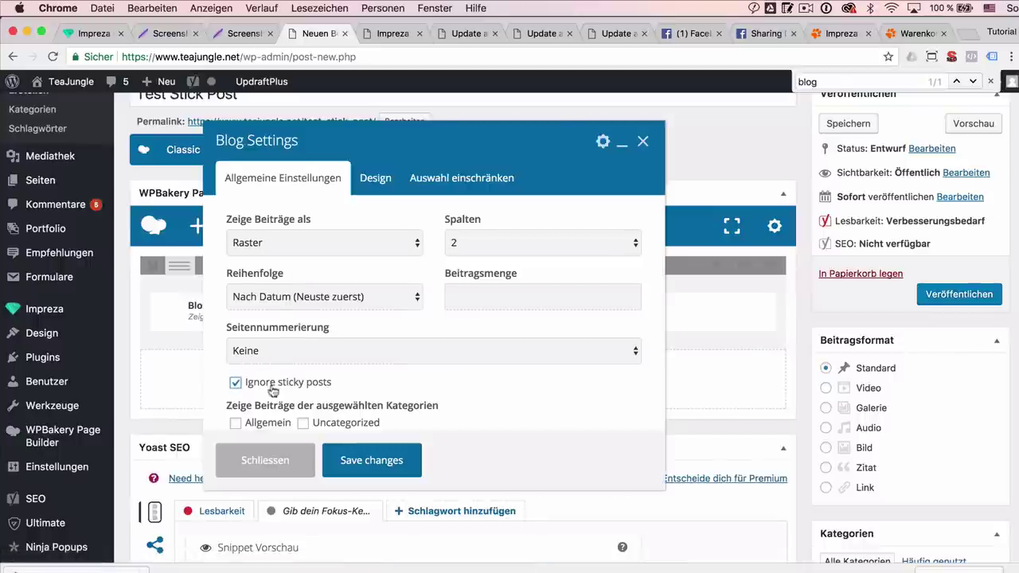
pyautogui.click(362, 458)
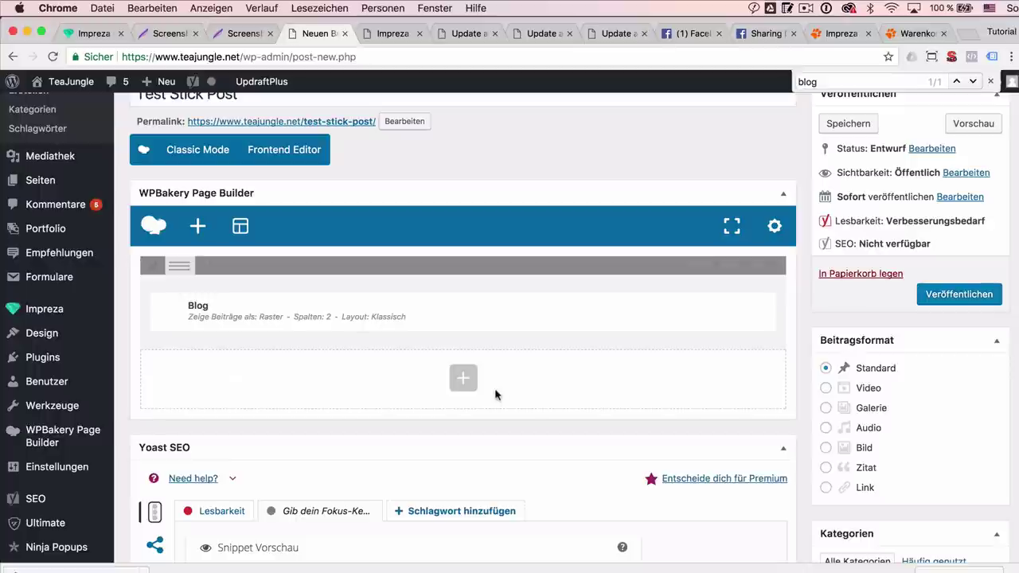
pyautogui.moveTo(337, 322)
# Return to the Impreza changelog and highlight the Blog element's "Ignore sticky posts" entry and the tap gesture highlight color entry.
pyautogui.click(90, 34)
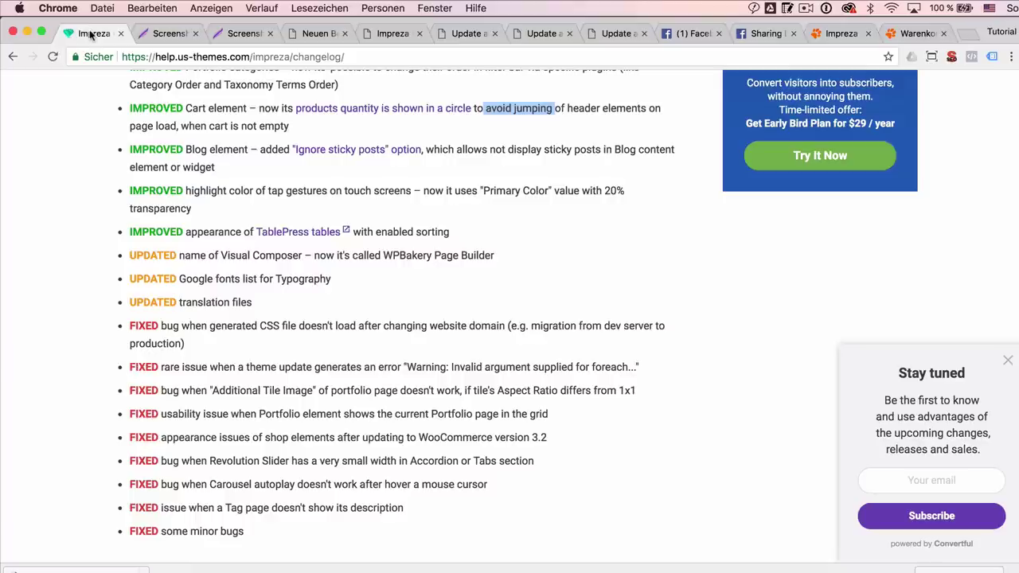
pyautogui.scroll(3, 311, 163)
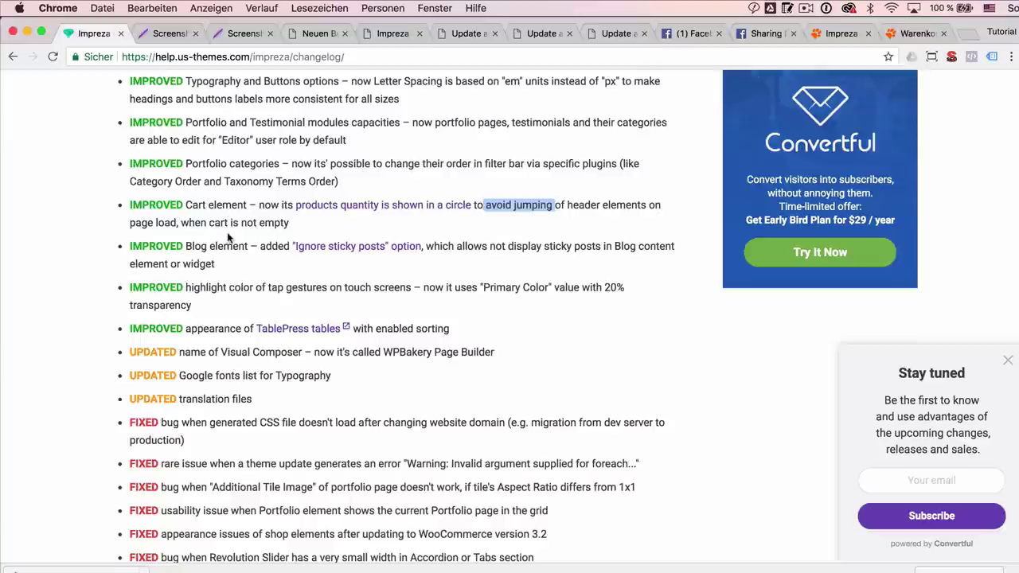
pyautogui.click(209, 259)
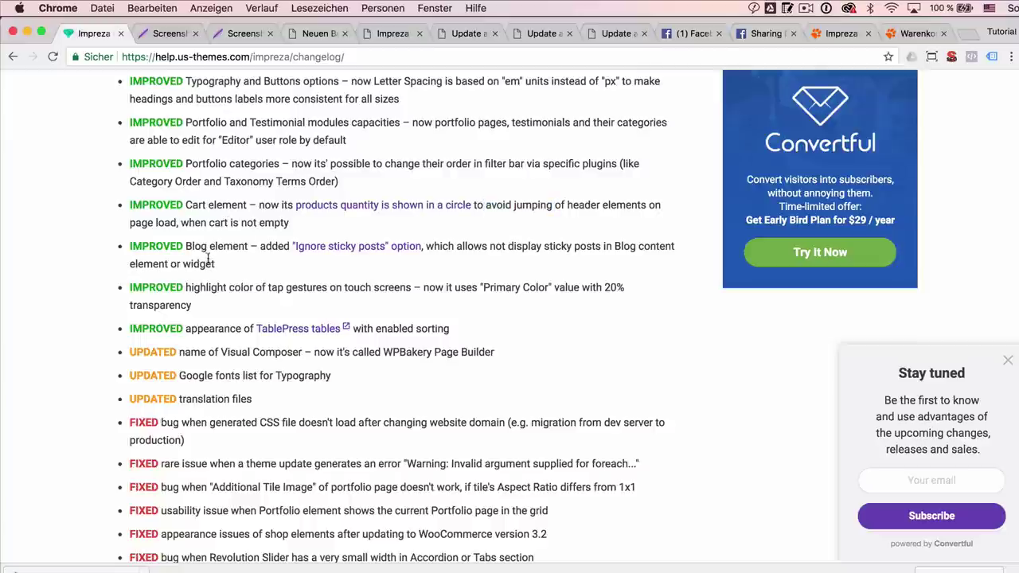
pyautogui.tripleClick(209, 259)
pyautogui.scroll(-2, 210, 257)
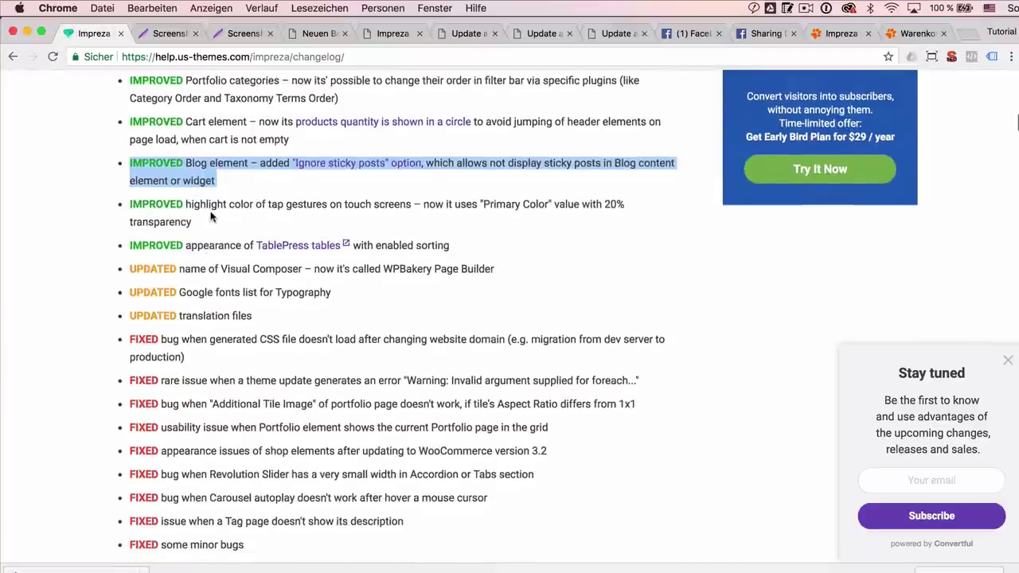
pyautogui.moveTo(185, 201); pyautogui.dragTo(273, 216)
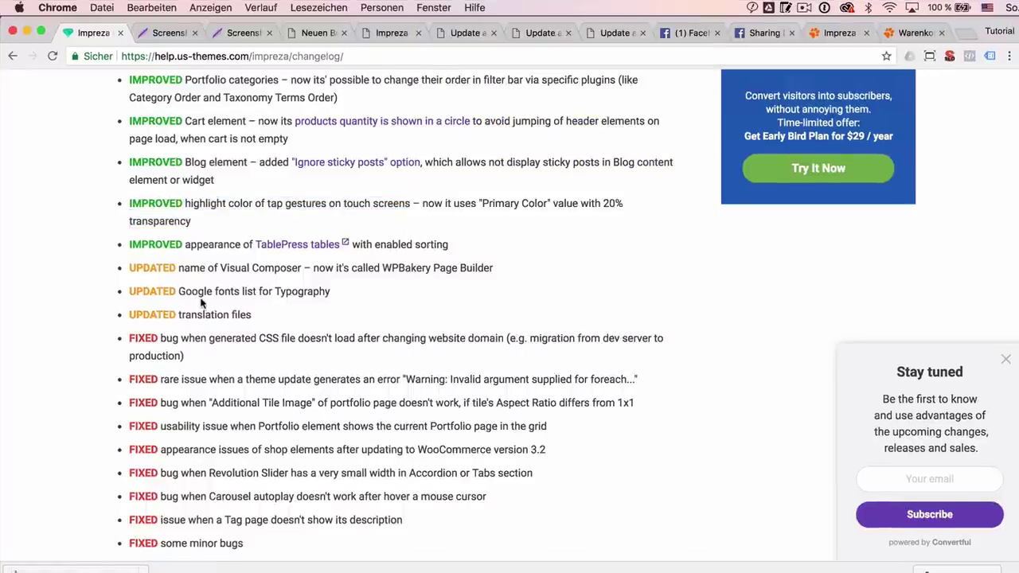
# Open the changelog's TablePress tables demo in a new tab and look over the Simple Table and Table with Sorting.
pyautogui.scroll(-1, 201, 302)
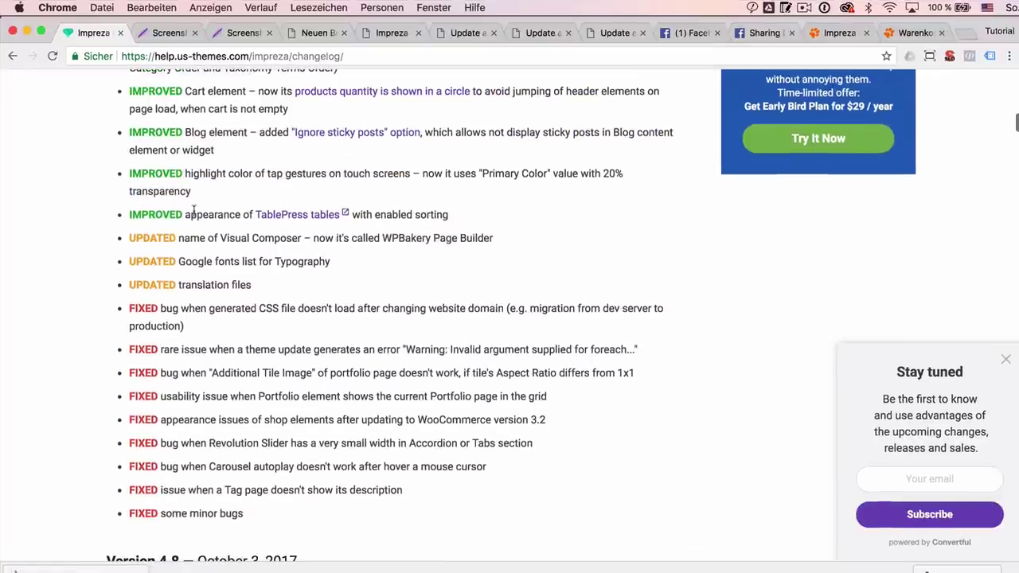
pyautogui.keyDown('super'); pyautogui.click(284, 217); pyautogui.keyUp('super')
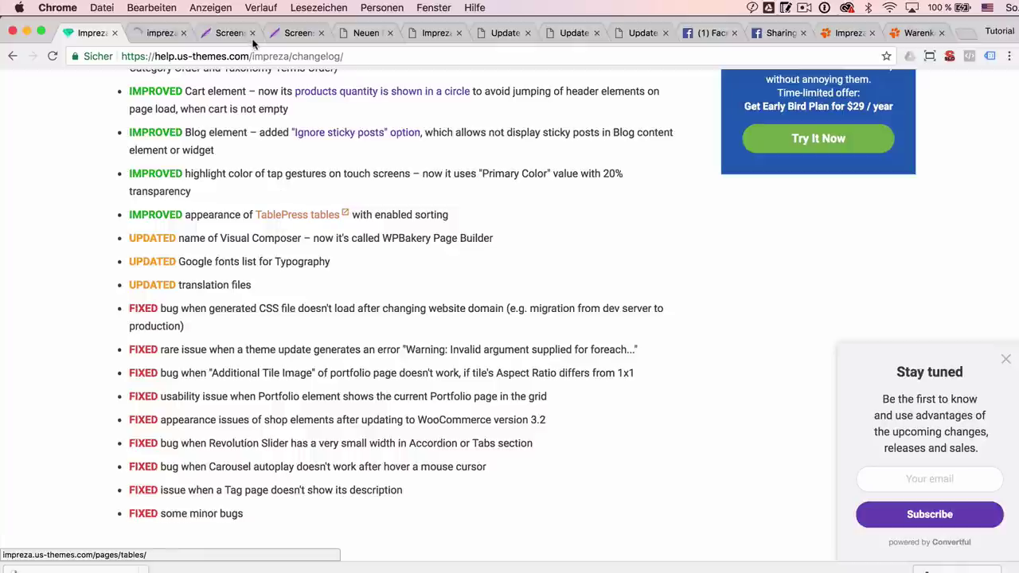
pyautogui.click(141, 33)
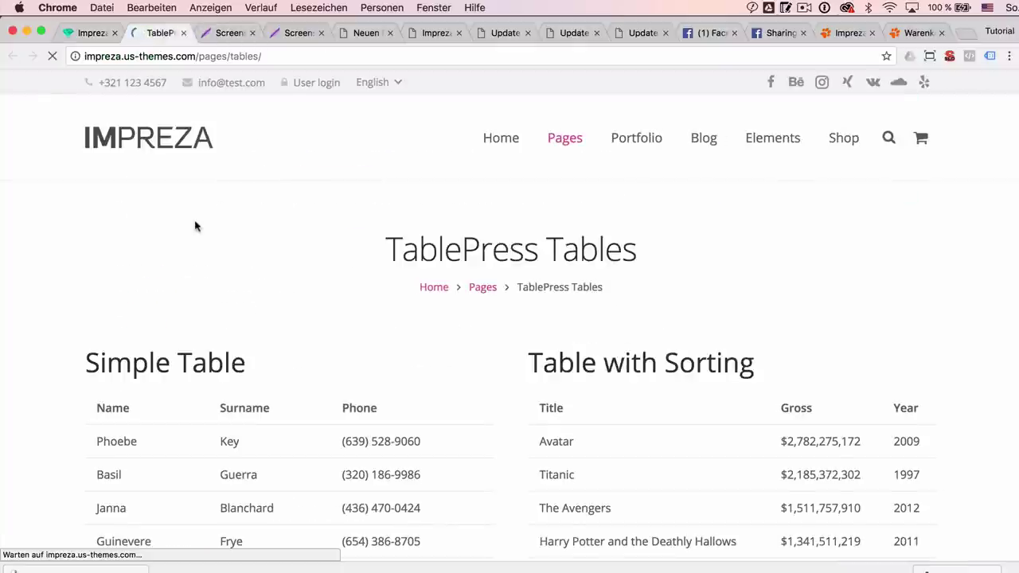
pyautogui.scroll(-1, 196, 226)
pyautogui.scroll(-3, 195, 227)
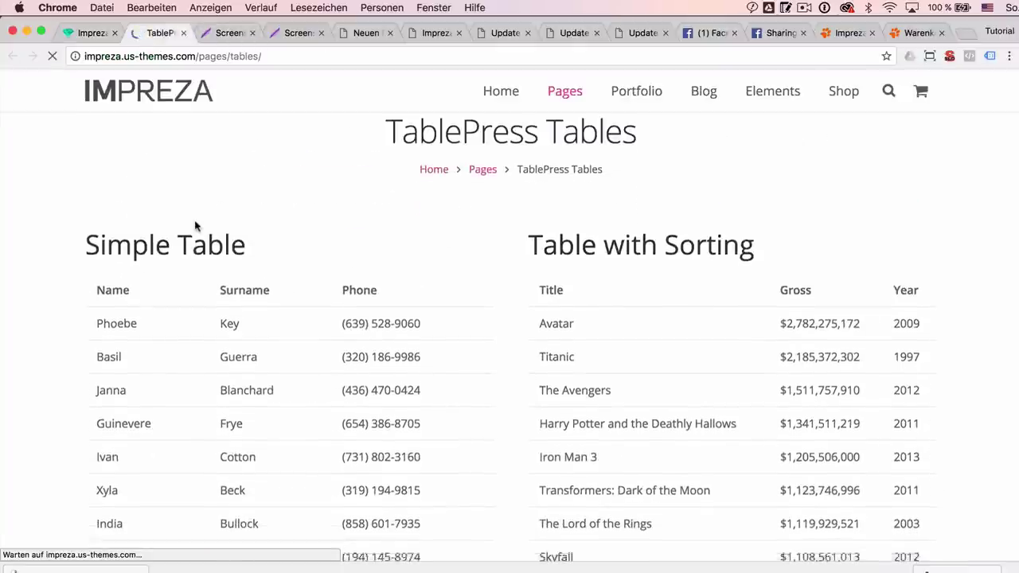
pyautogui.scroll(-2, 195, 226)
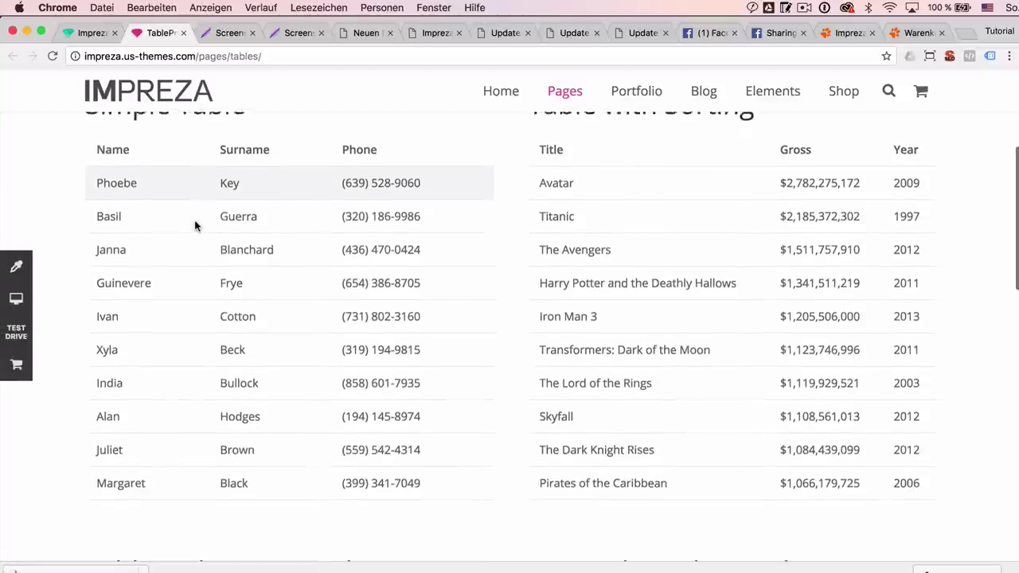
pyautogui.scroll(-3, 195, 226)
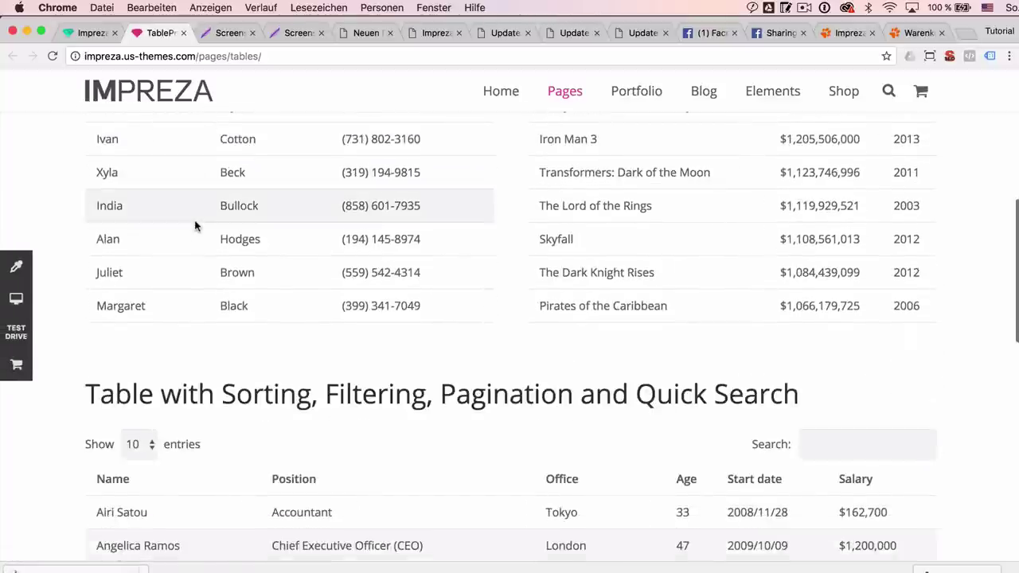
pyautogui.scroll(6, 195, 226)
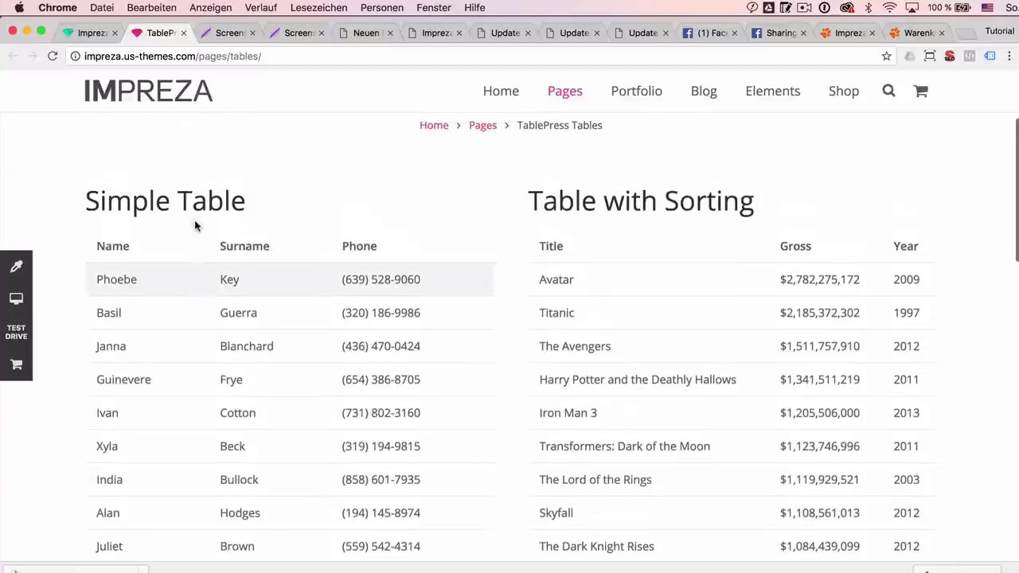
pyautogui.doubleClick(249, 245)
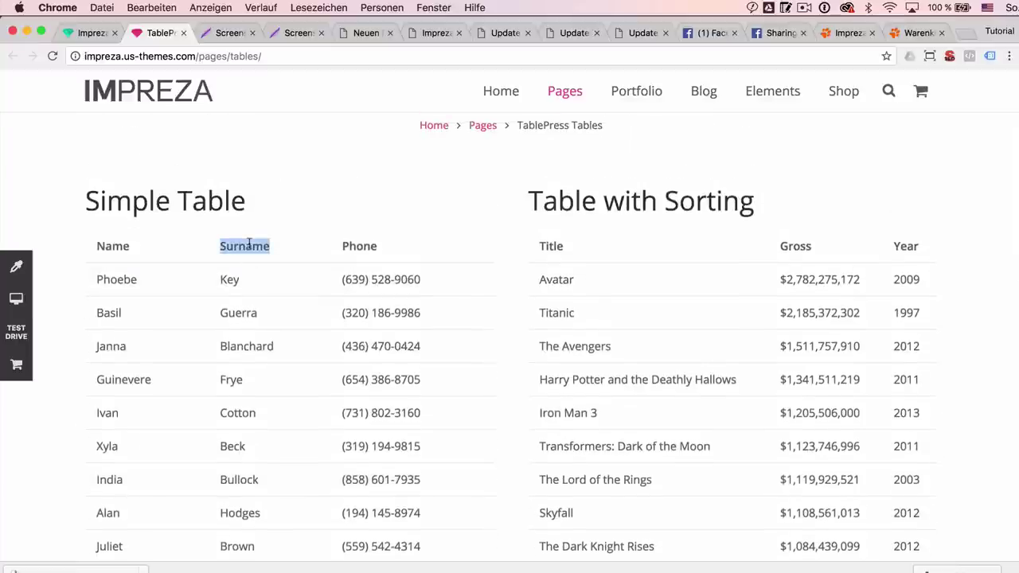
pyautogui.scroll(-2, 248, 244)
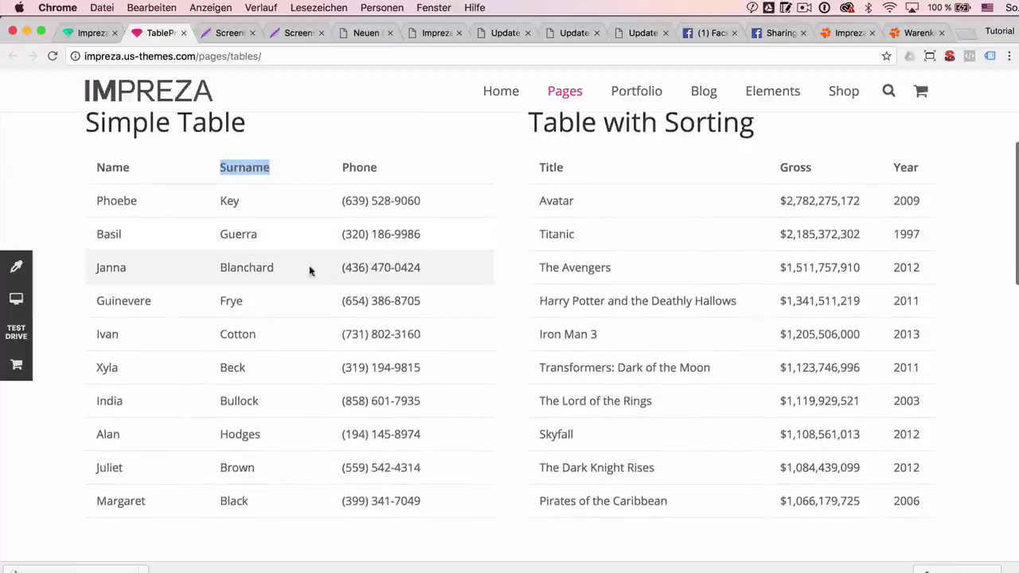
# Show 25 entries in the table with sorting, filtering, pagination and quick search, and look through its rows.
pyautogui.scroll(-10, 327, 281)
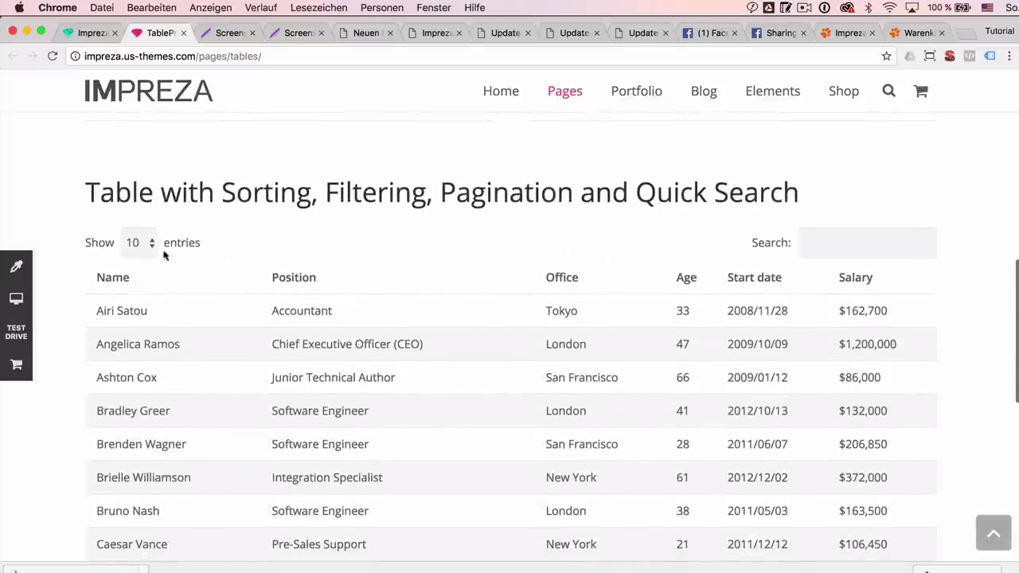
pyautogui.click(138, 243)
pyautogui.click(237, 379)
pyautogui.scroll(-3, 237, 379)
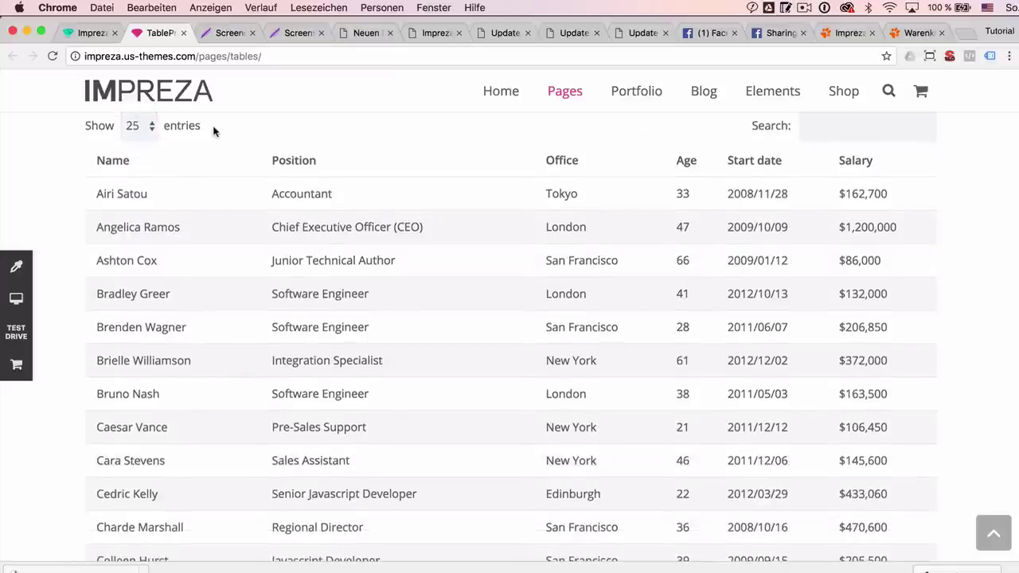
pyautogui.scroll(-15, 214, 131)
pyautogui.scroll(2, 213, 131)
pyautogui.scroll(3, 213, 132)
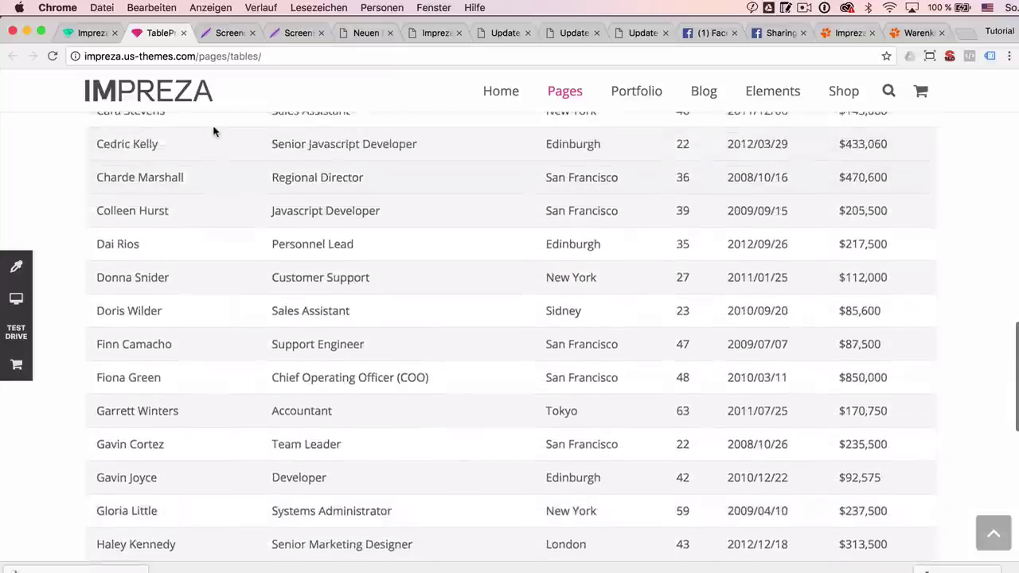